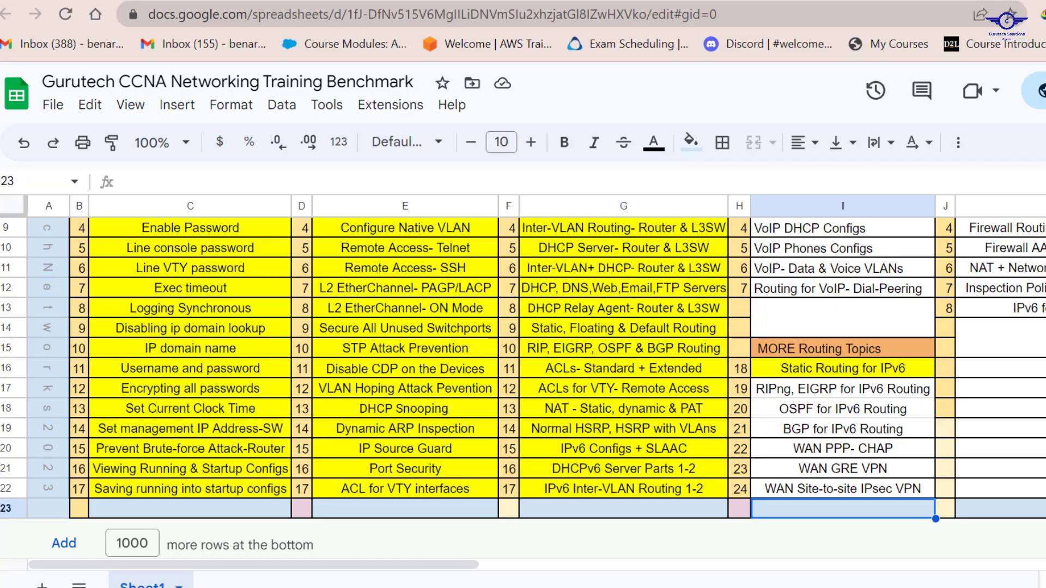
# Review the RIPng IPv6 topology in Packet Tracer and the first two tasks in config-guide.txt, through enabling IPv6 global forwarding
pyautogui.click(776, 394)
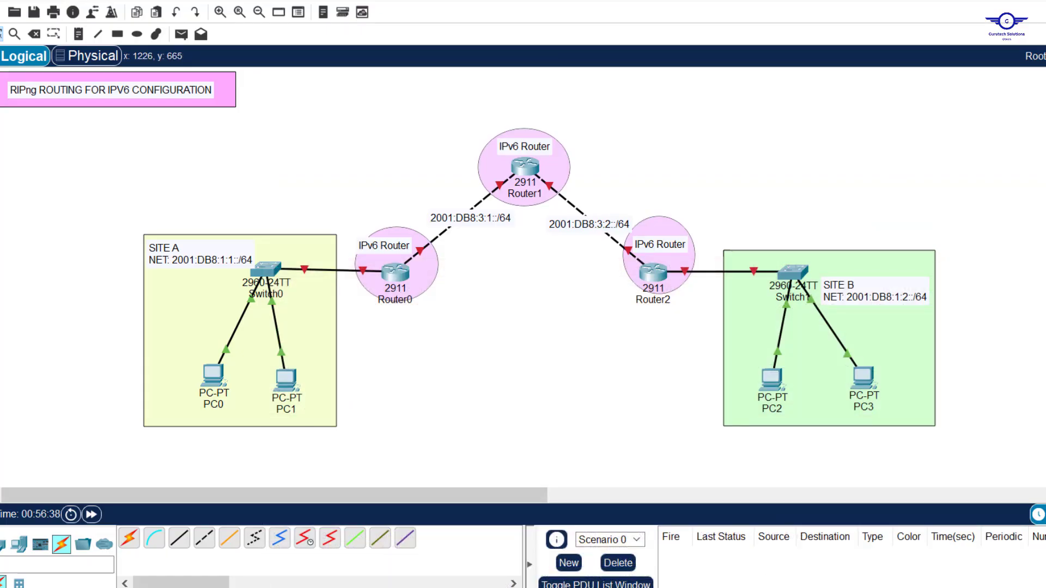
pyautogui.hotkey('alt', 'Tab')
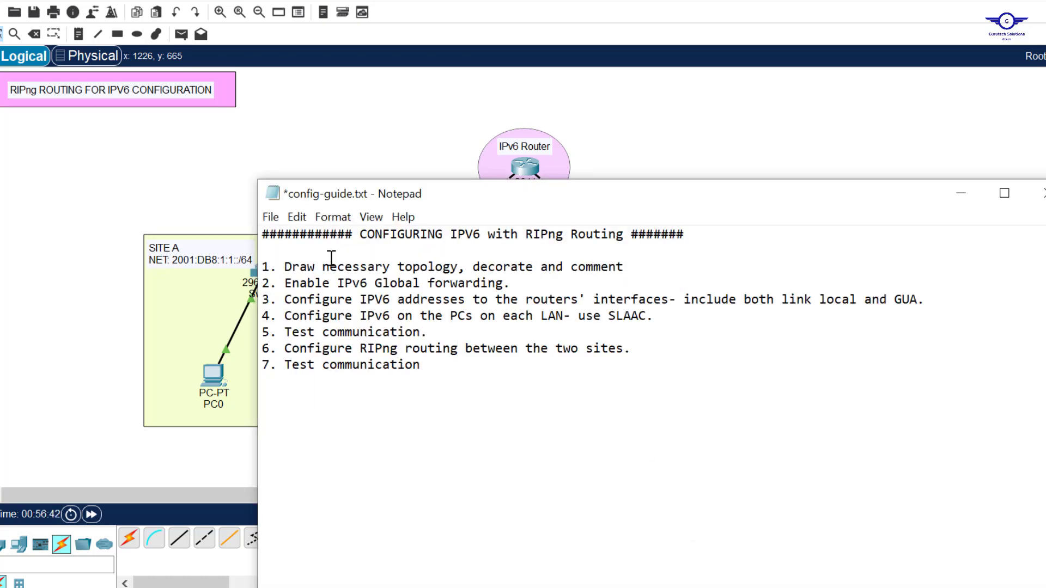
pyautogui.moveTo(285, 267); pyautogui.dragTo(624, 268)
pyautogui.hotkey('alt', 'Tab')
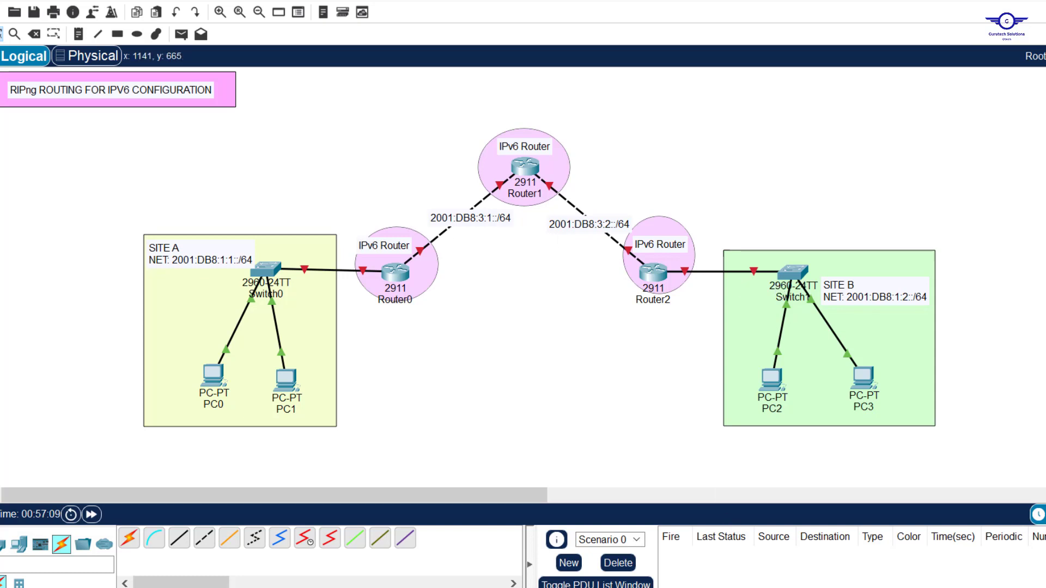
pyautogui.hotkey('alt', 'Tab')
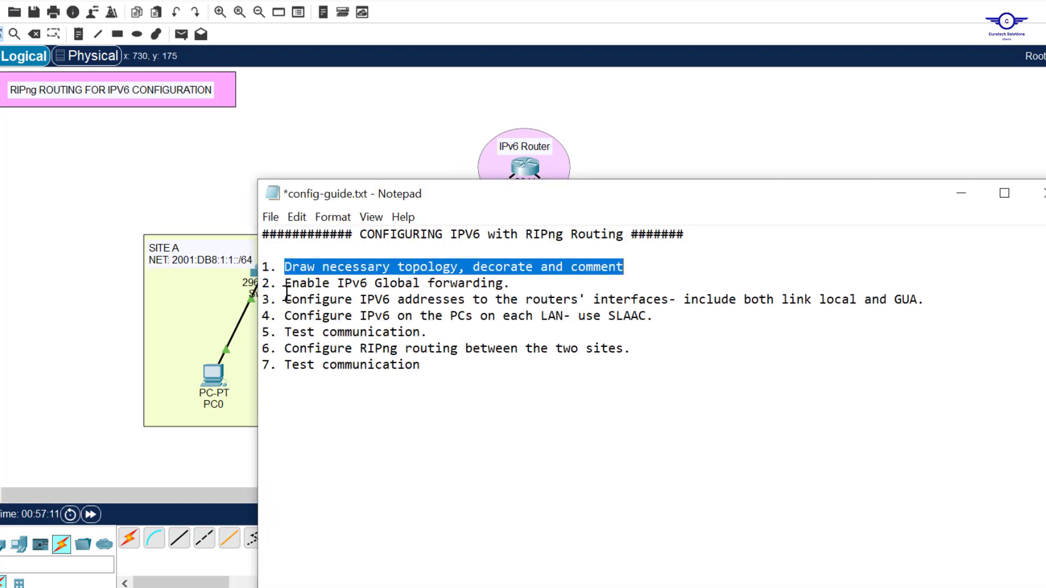
pyautogui.moveTo(285, 284); pyautogui.dragTo(512, 283)
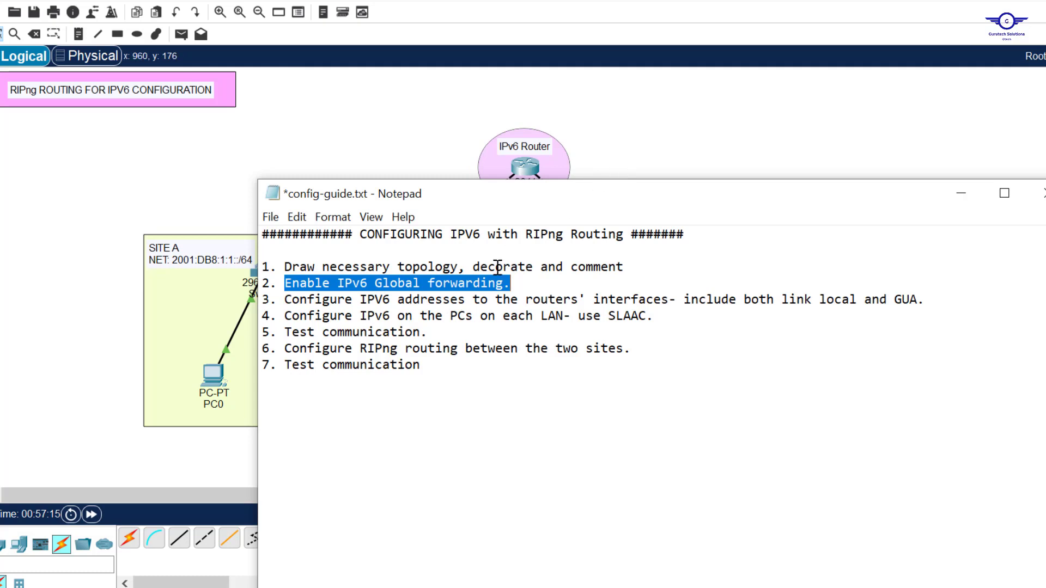
pyautogui.click(627, 152)
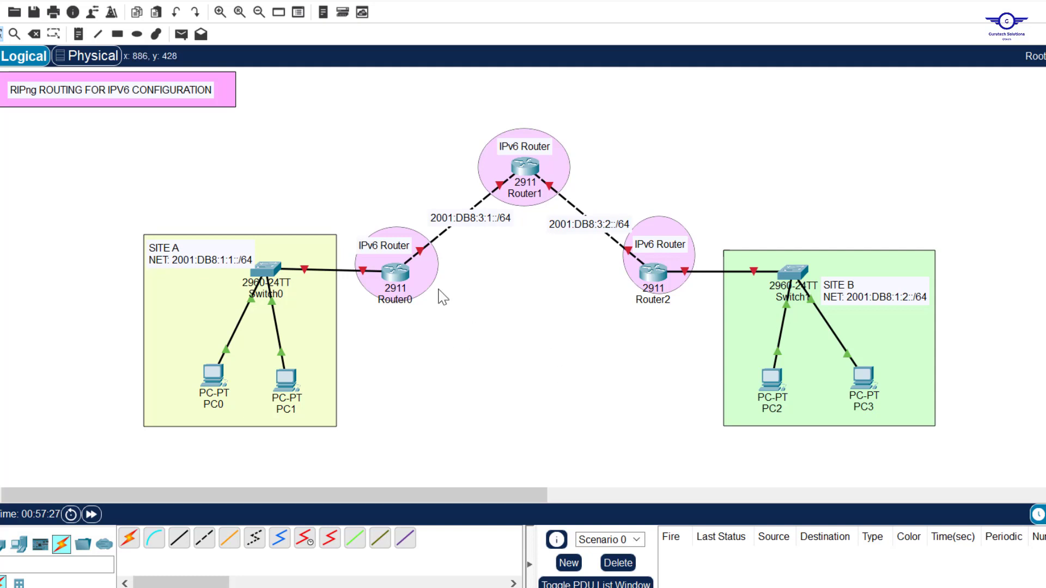
# Open Router0's command line and decline the initial configuration dialog
pyautogui.click(399, 276)
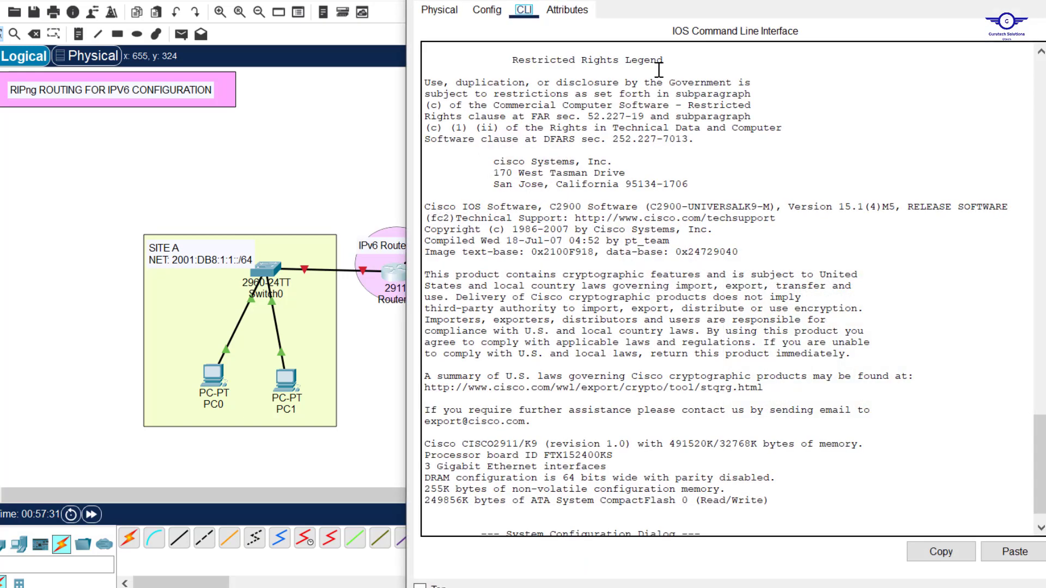
pyautogui.moveTo(567, 42); pyautogui.dragTo(586, 95)
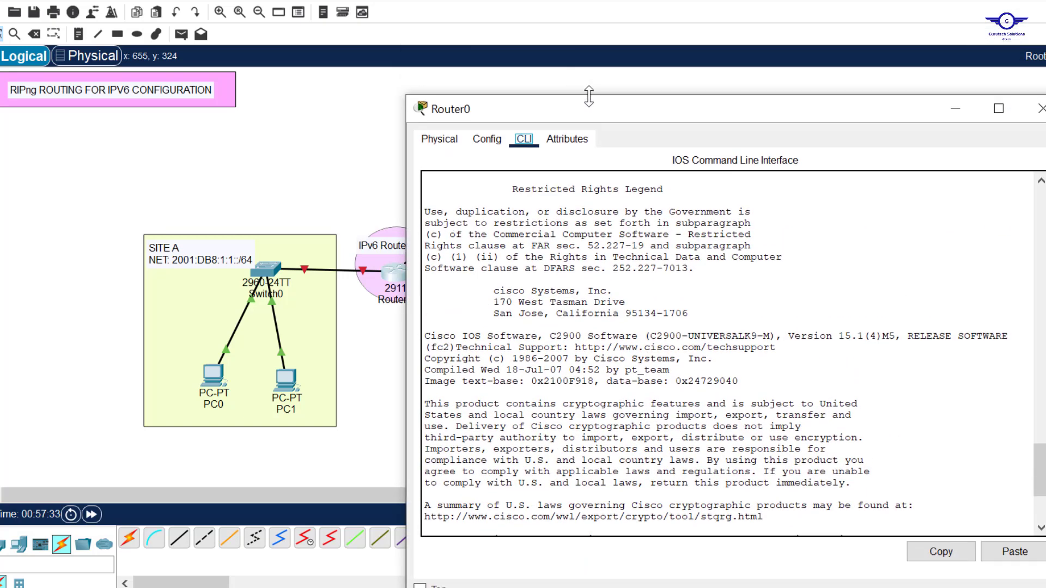
pyautogui.moveTo(674, 109); pyautogui.dragTo(679, 34)
pyautogui.click(716, 281)
pyautogui.press('Return')
pyautogui.press('Return')
pyautogui.press('Return')
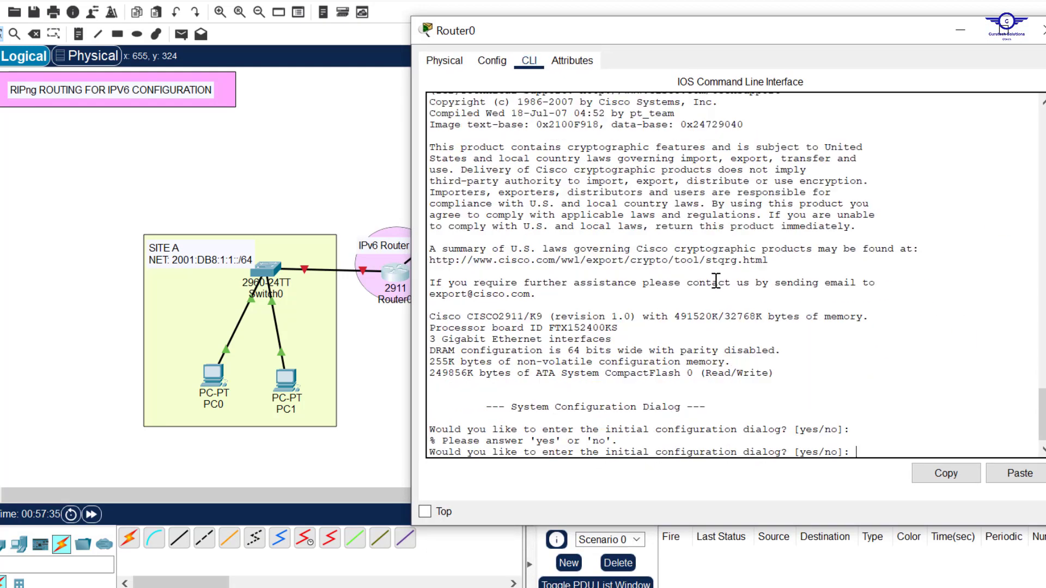
pyautogui.write('no')
pyautogui.press('Return')
pyautogui.press('Return')
pyautogui.press('Return')
pyautogui.press('Return')
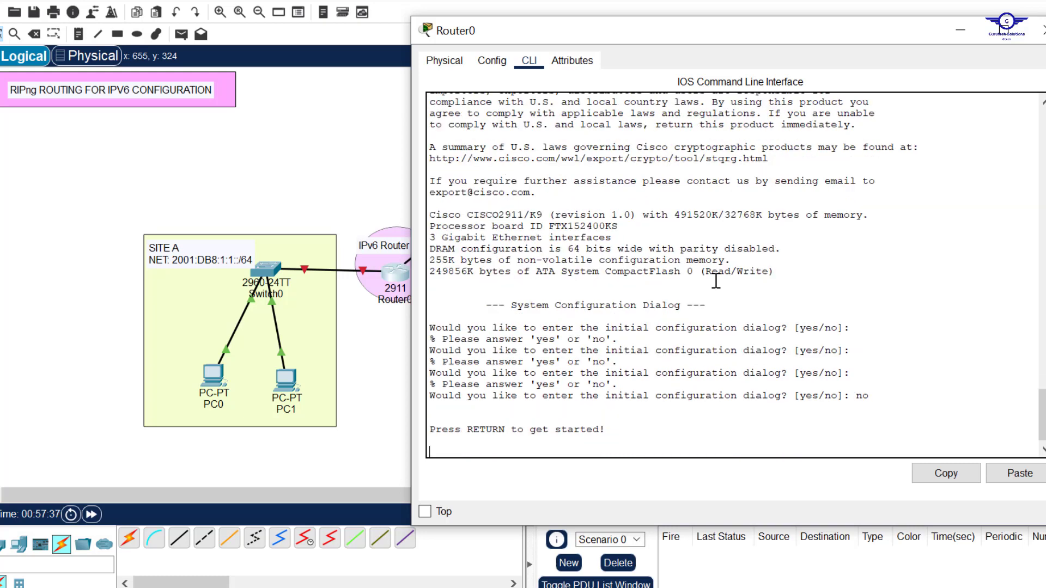
# Enter privileged mode and global configuration mode on Router0
pyautogui.write('en')
pyautogui.press('Return')
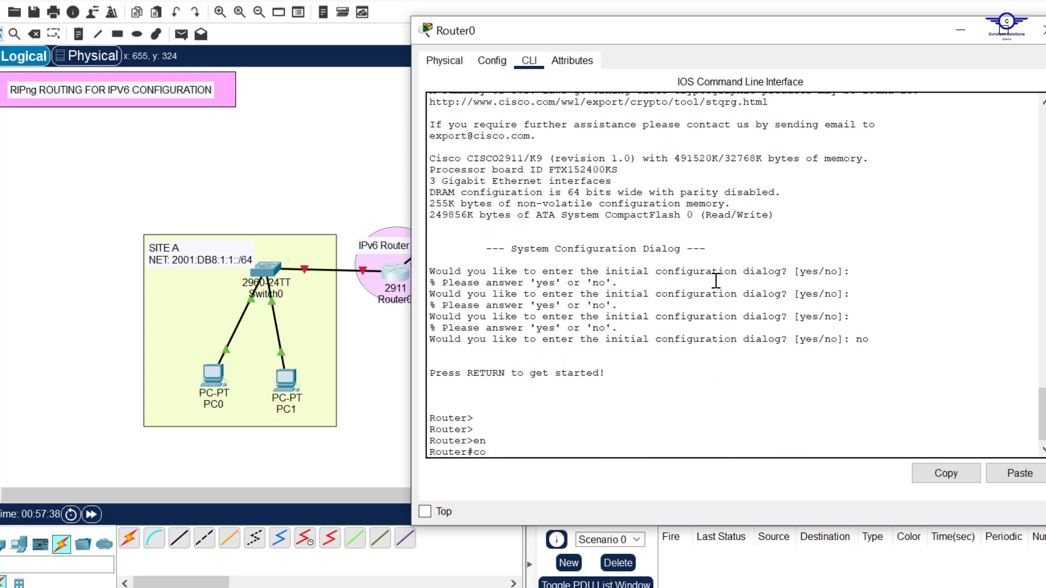
pyautogui.write('conf t')
pyautogui.press('Return')
pyautogui.press('Return')
pyautogui.press('Return')
pyautogui.press('Return')
# Enable IPv6 forwarding on Router0 with ipv6 unicast-routing and close its window
pyautogui.write('ig)#i')
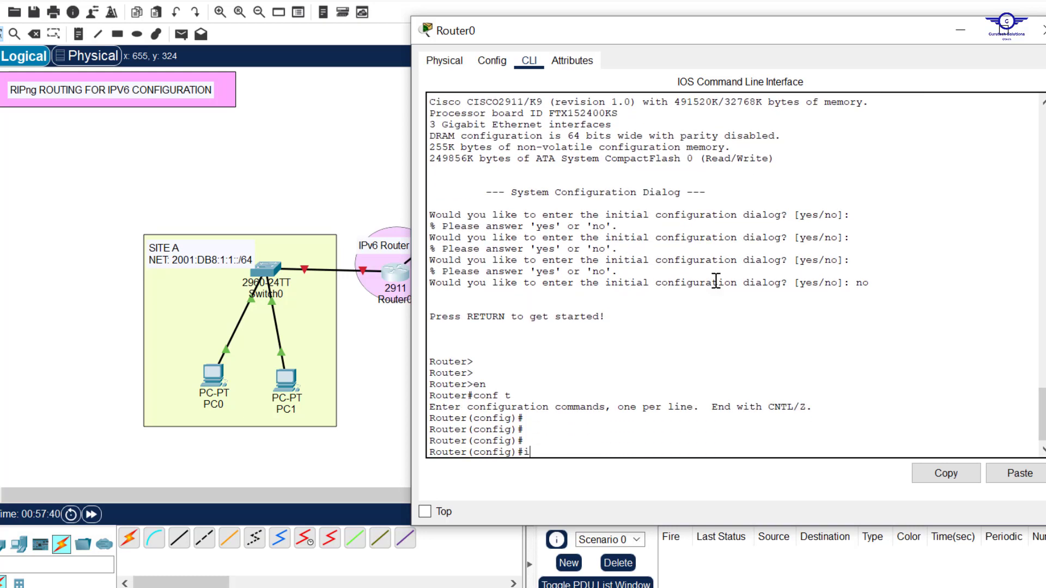
pyautogui.write('pv')
pyautogui.press('Tab')
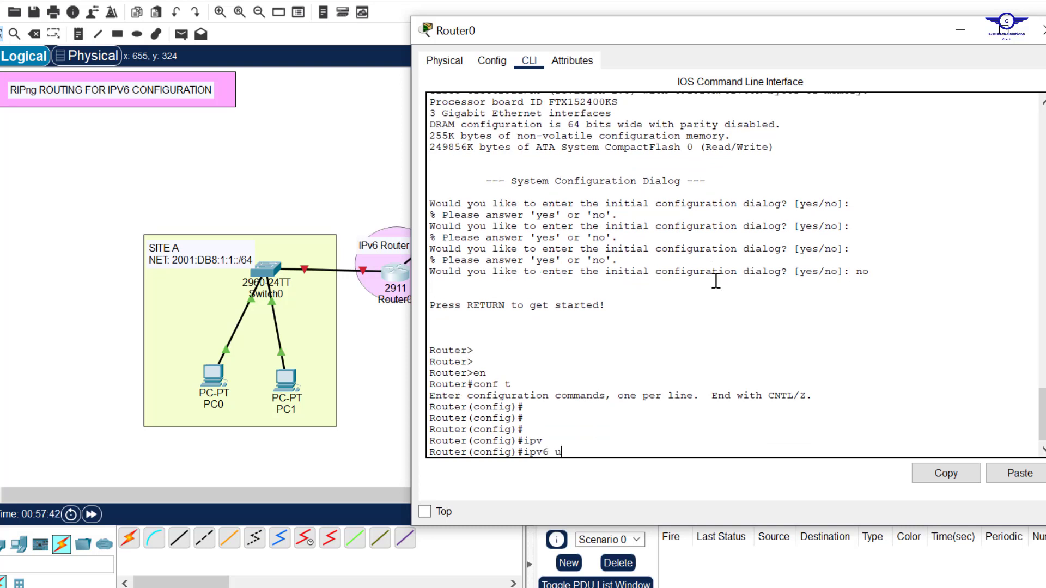
pyautogui.write('u')
pyautogui.press('Tab')
pyautogui.press('Return')
pyautogui.press('Return')
pyautogui.press('Return')
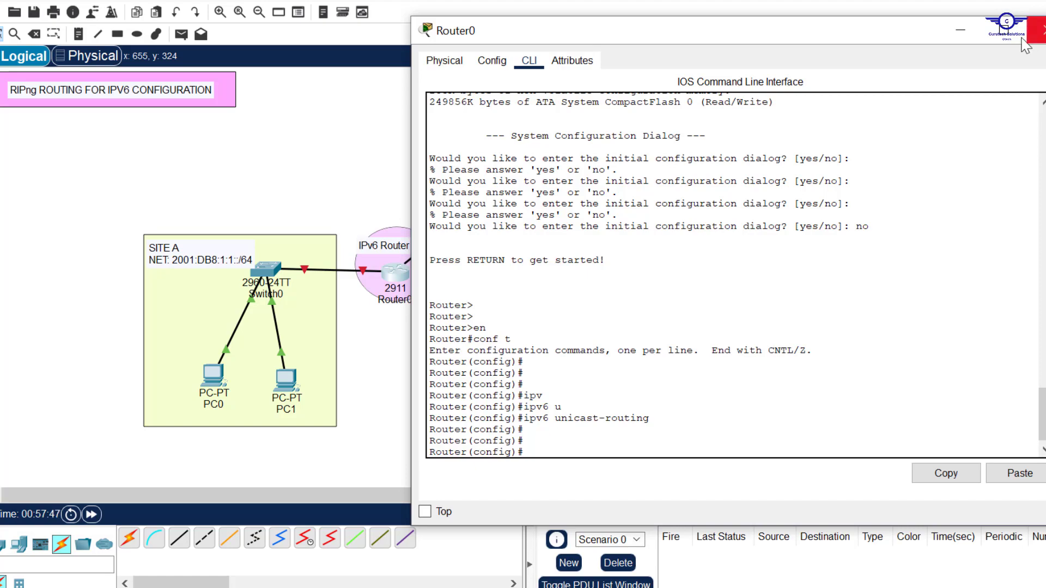
pyautogui.click(1038, 30)
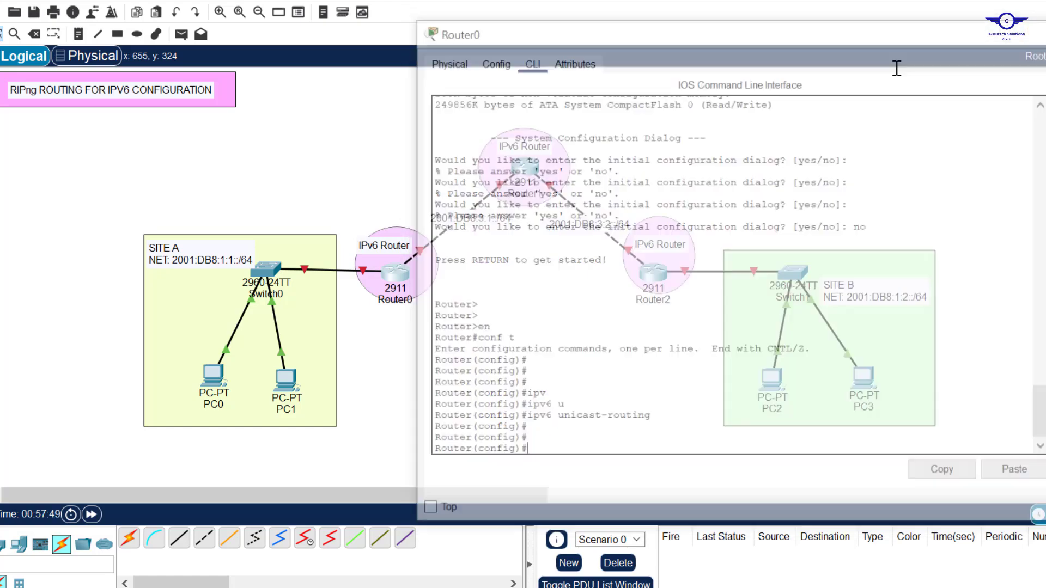
# Read the third task in config-guide.txt, about link-local and GUA addresses on the routers' interfaces, and return to the topology
pyautogui.click(524, 168)
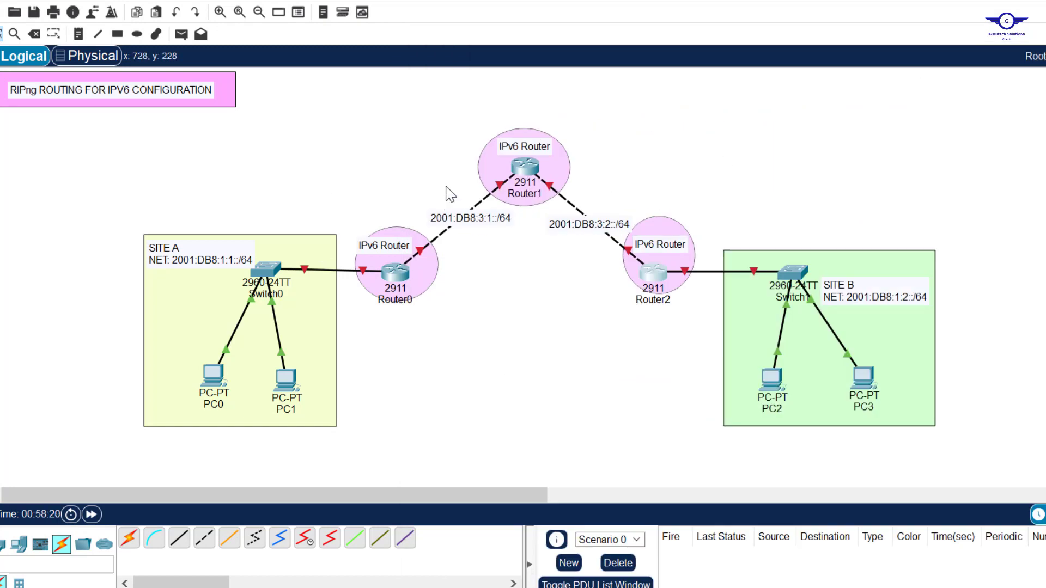
pyautogui.hotkey('alt', 'Tab')
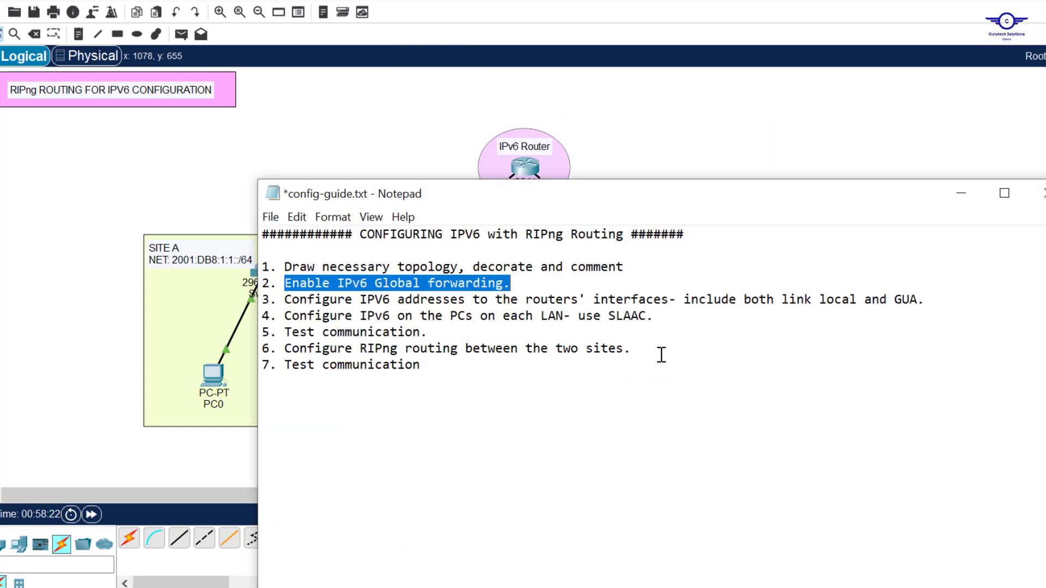
pyautogui.click(288, 299)
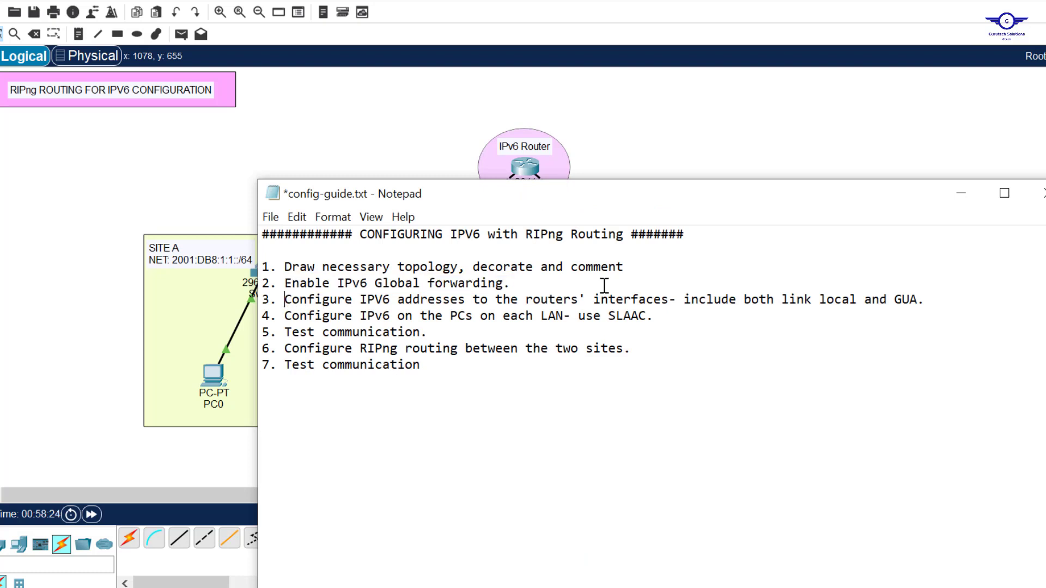
pyautogui.keyDown('shift'); pyautogui.click(943, 304); pyautogui.keyUp('shift')
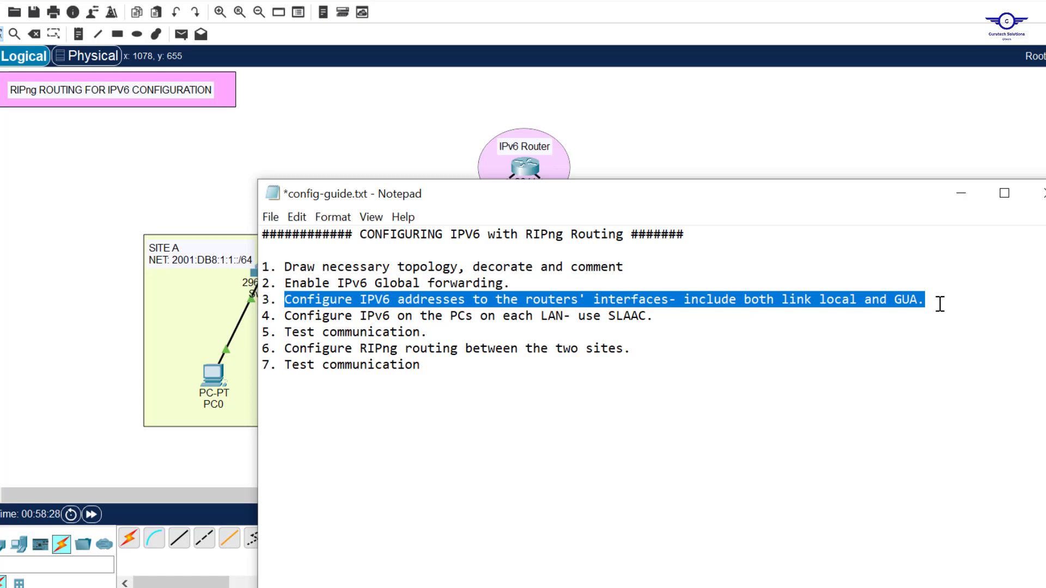
pyautogui.click(768, 110)
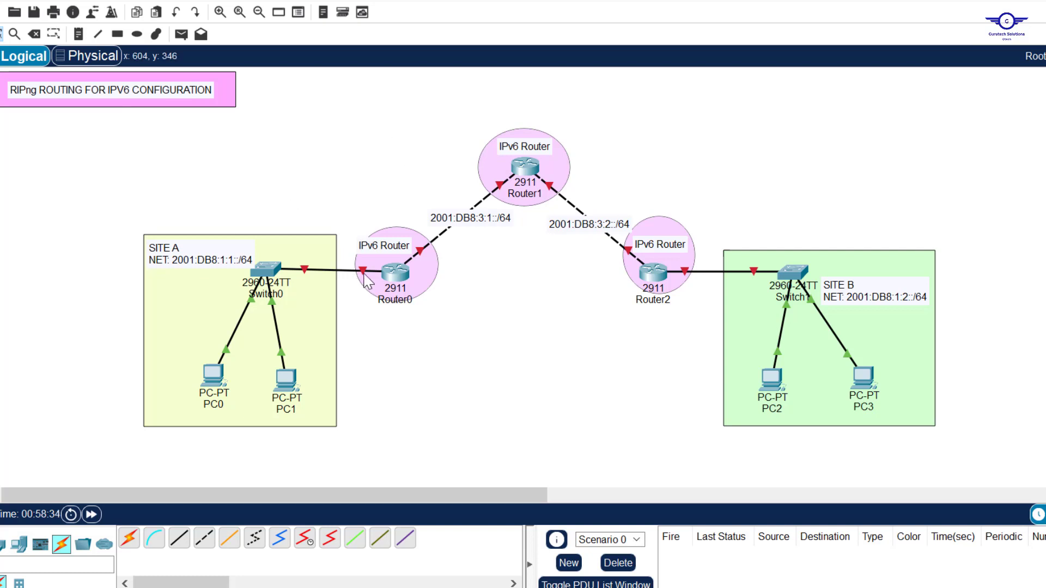
# Add the link-local address FE80::1 on a new line of the SITE A note and copy that line
pyautogui.click(652, 301)
pyautogui.doubleClick(221, 263)
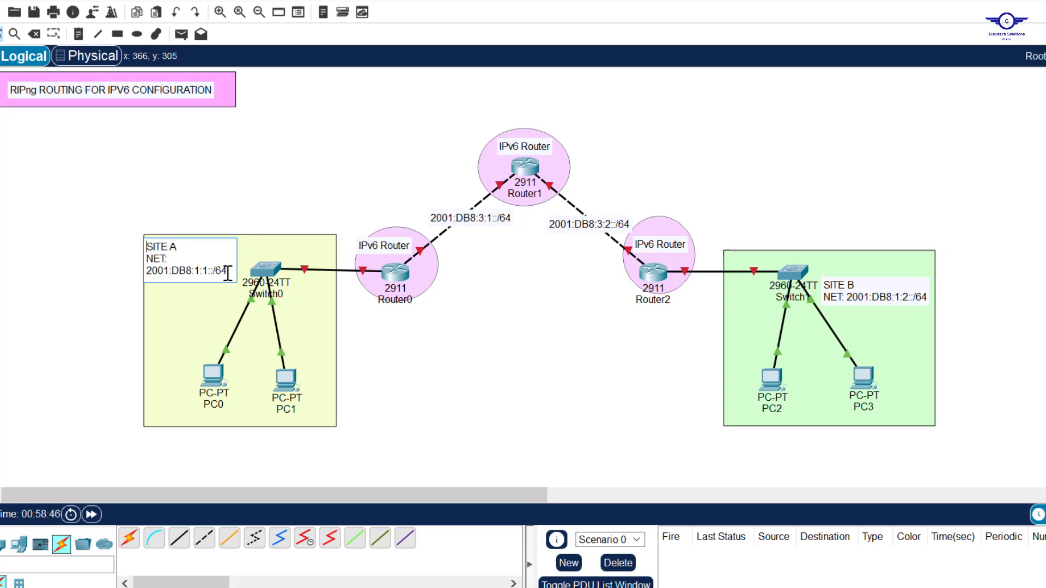
pyautogui.press('Return')
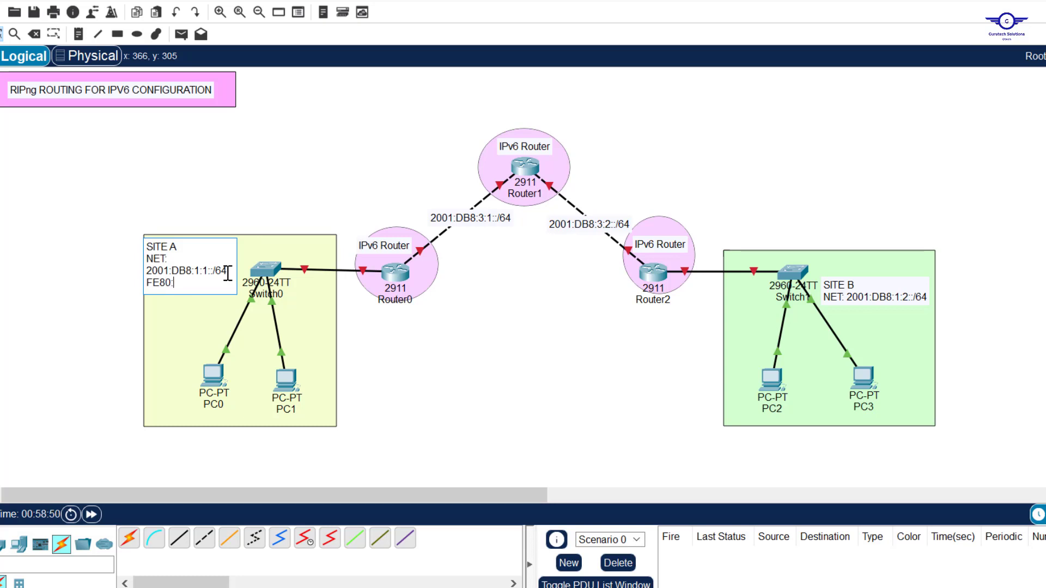
pyautogui.write('FE80::1')
pyautogui.hotkey('shift', 'Home')
pyautogui.hotkey('shift', 'Left')
pyautogui.hotkey('ctrl', 'c')
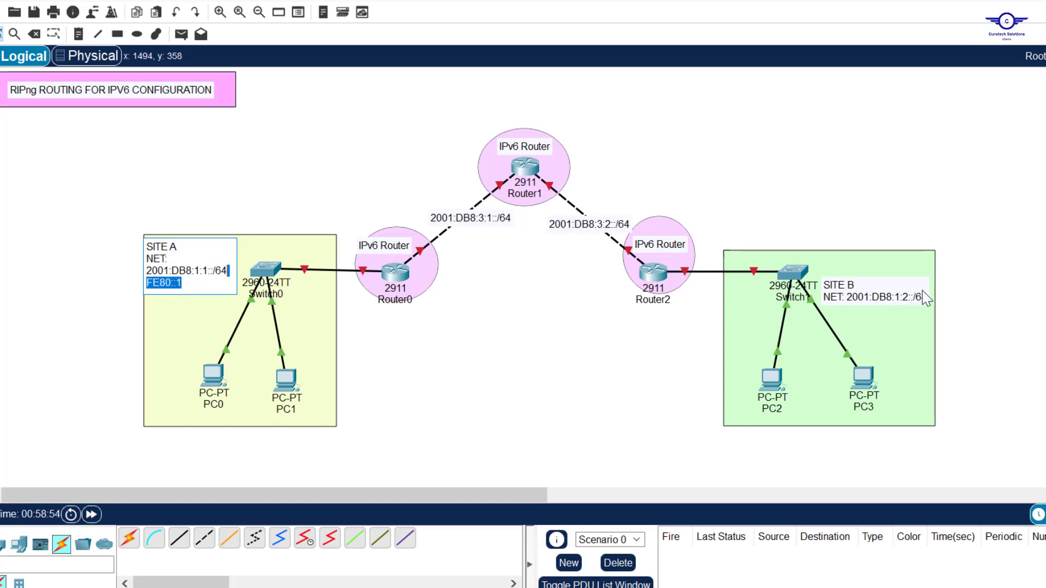
# Add the link-local address FE80::3 on a new line of the SITE B note
pyautogui.doubleClick(926, 297)
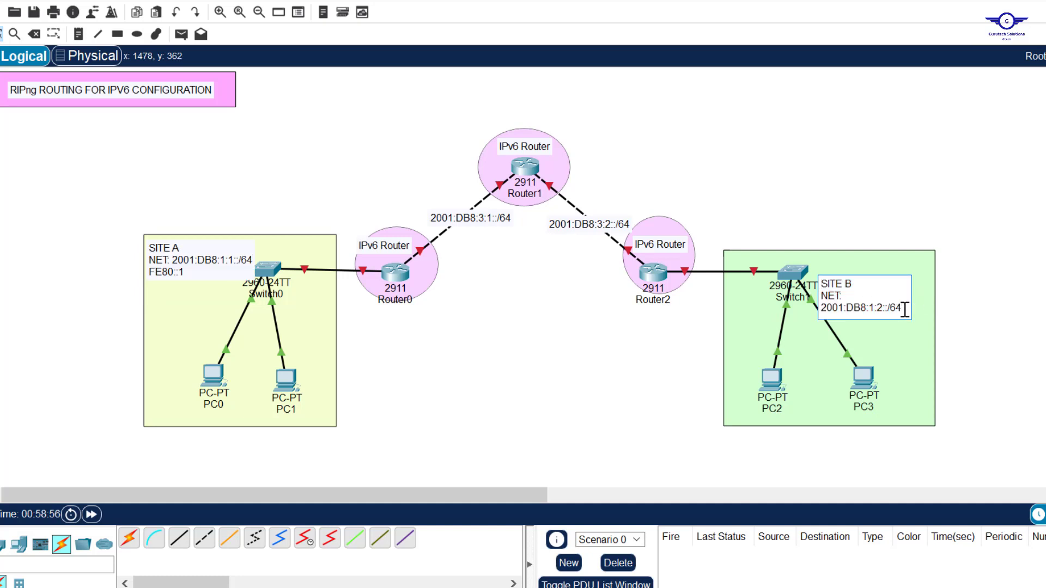
pyautogui.hotkey('ctrl', 'v')
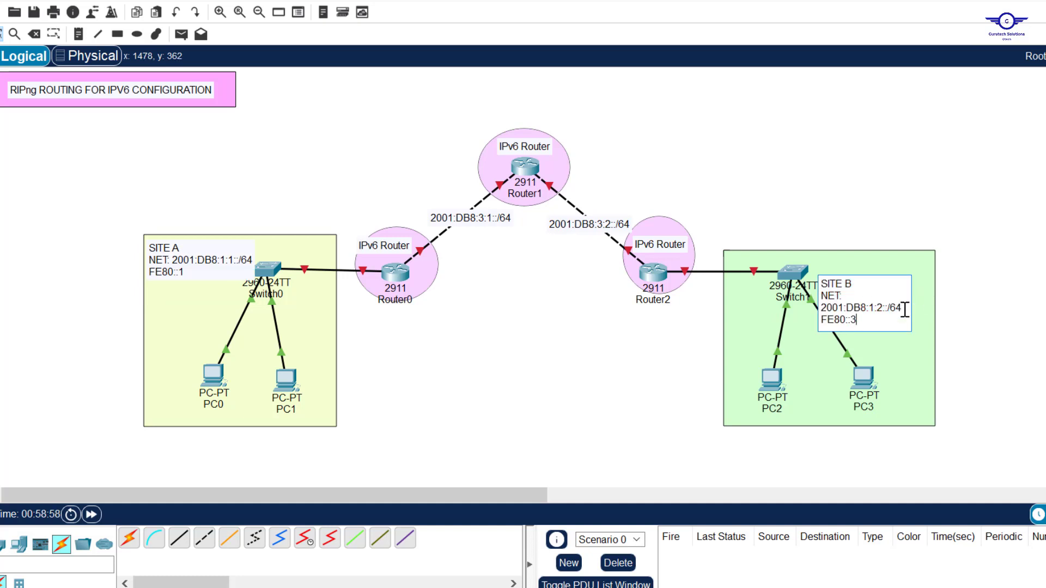
pyautogui.click(1005, 240)
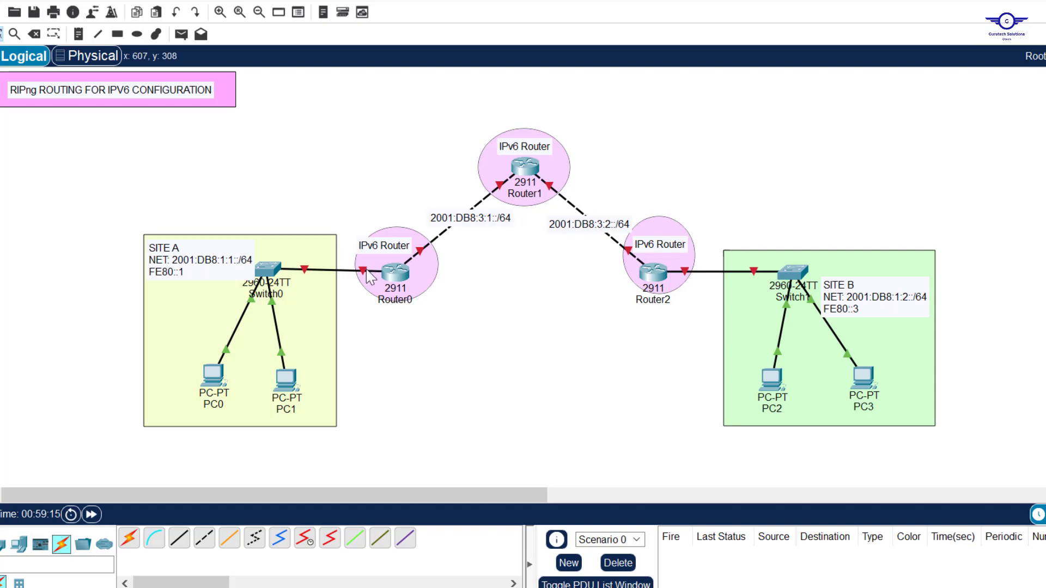
# Check which Router0 interface faces Switch0 and copy the network address 2001:DB8:1:1::/64 from the SITE A note
pyautogui.moveTo(364, 273)
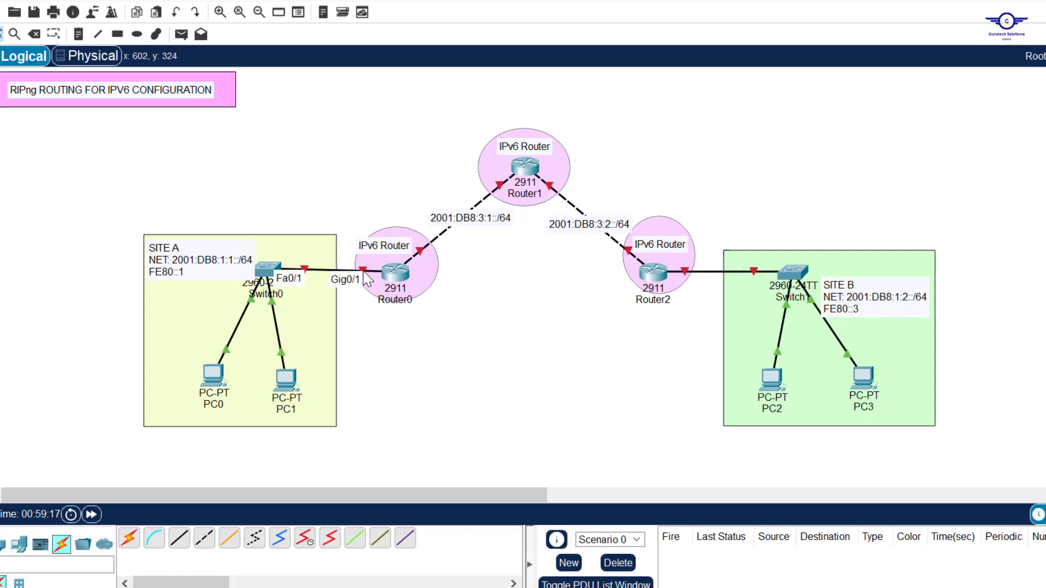
pyautogui.doubleClick(233, 267)
pyautogui.moveTo(214, 271); pyautogui.dragTo(148, 270)
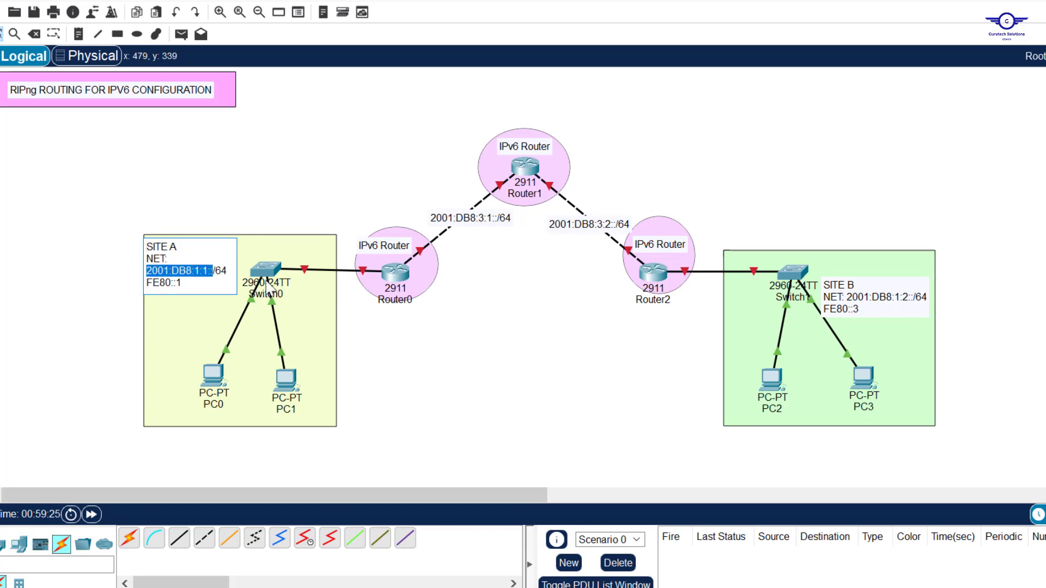
pyautogui.click(233, 269)
pyautogui.moveTo(232, 270); pyautogui.dragTo(148, 271)
pyautogui.hotkey('ctrl', 'c')
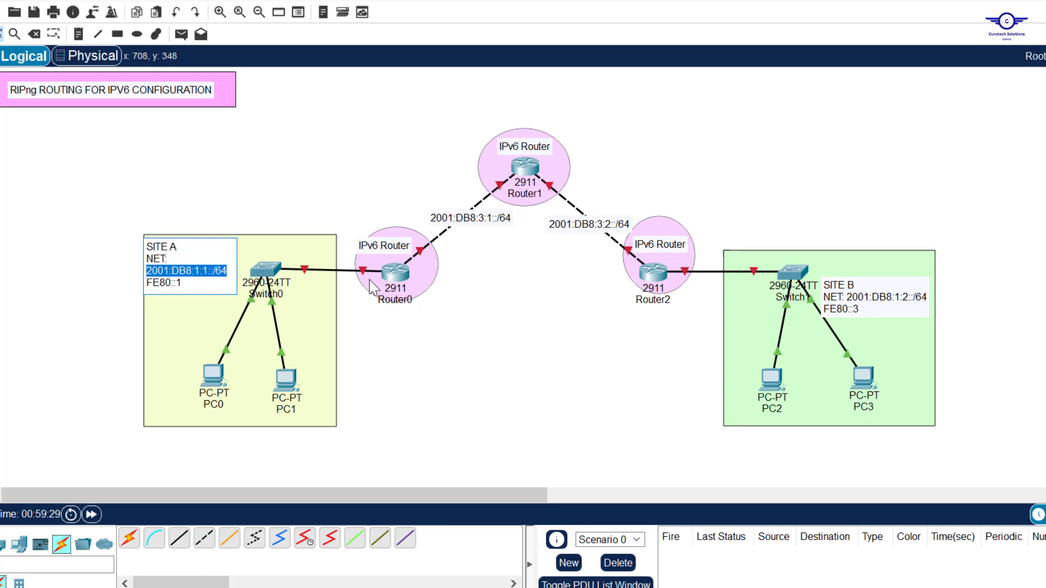
pyautogui.click(365, 339)
pyautogui.moveTo(360, 332)
pyautogui.mouseDown()
pyautogui.moveTo(366, 272)
pyautogui.moveTo(365, 315)
pyautogui.mouseUp()
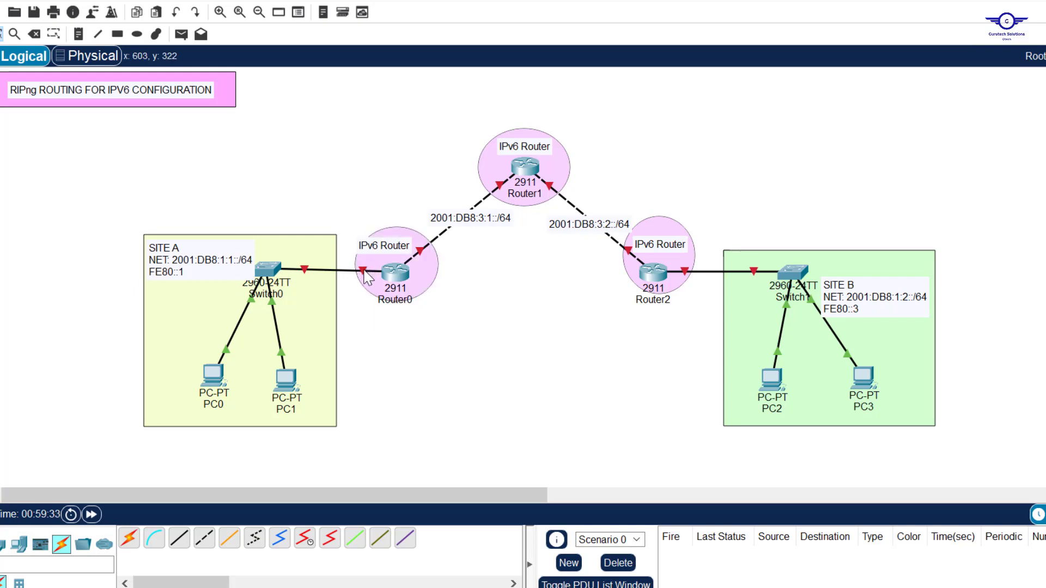
# Reopen Router0's command line and enter configuration mode for interface gig0/1
pyautogui.click(394, 275)
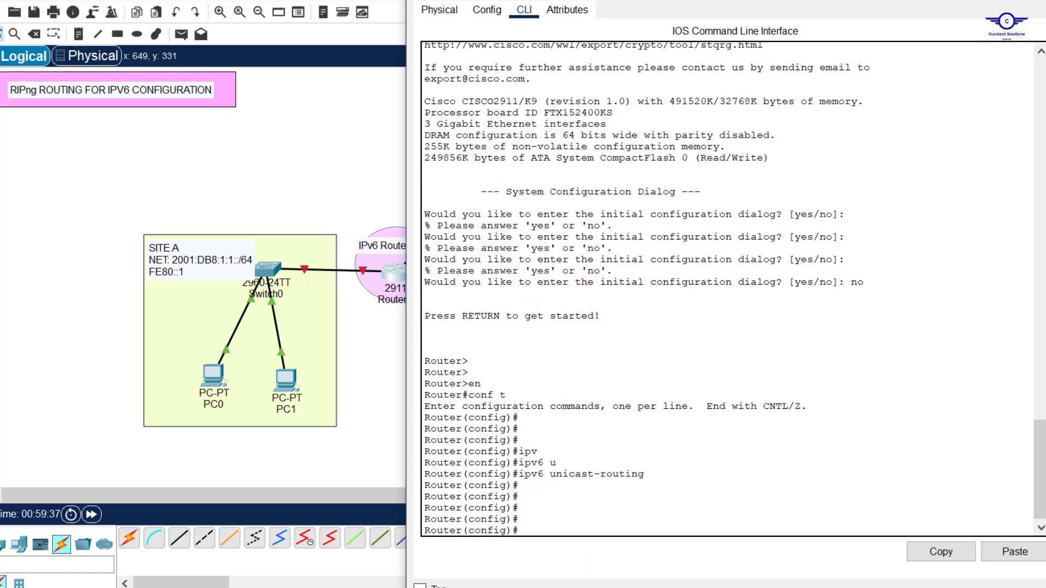
pyautogui.moveTo(780, 0); pyautogui.dragTo(722, 23)
pyautogui.scroll(-5, 703, 277)
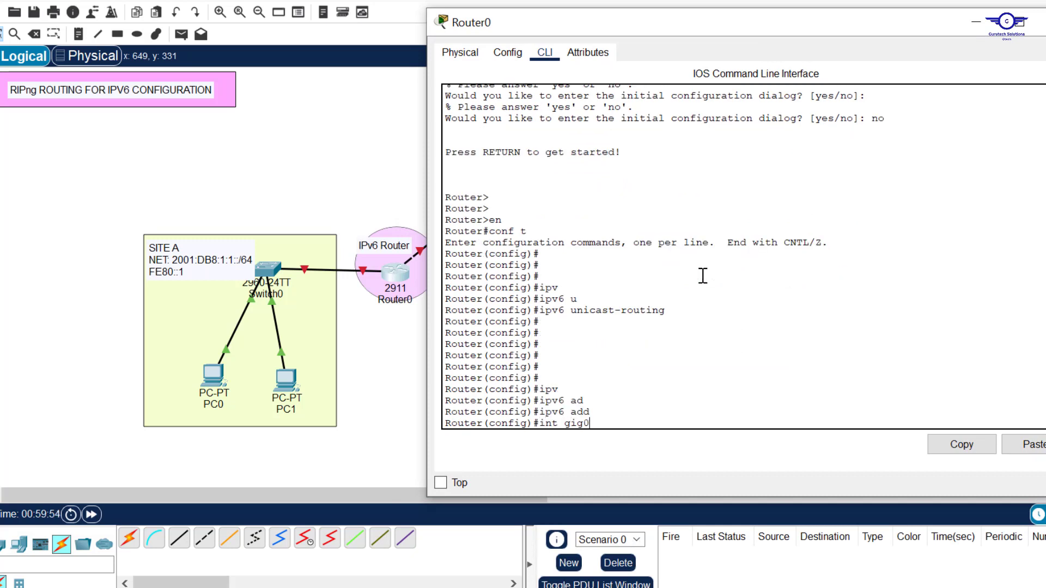
pyautogui.press('Return')
pyautogui.press('Return')
pyautogui.press('Return')
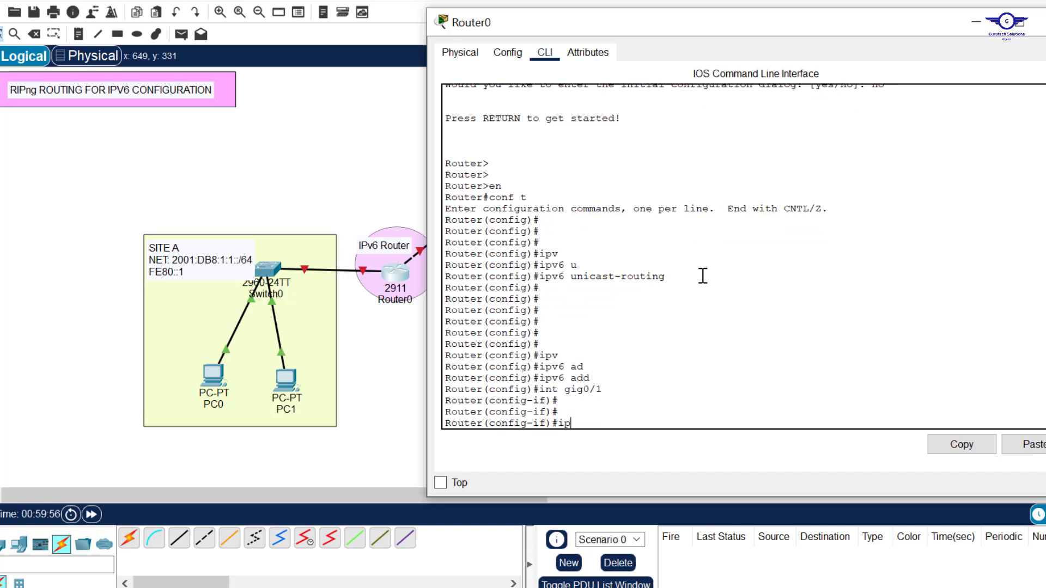
# Bring up Router0's gig0/1 interface with no shut
pyautogui.write('ipv')
pyautogui.press('Tab')
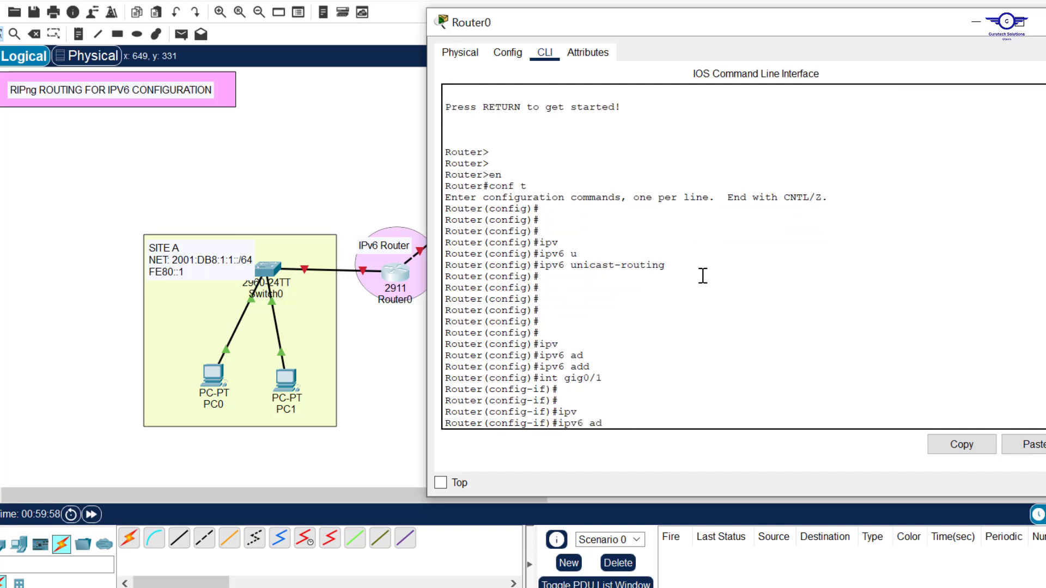
pyautogui.press('BackSpace')
pyautogui.press('BackSpace')
pyautogui.press('Return')
pyautogui.press('Return')
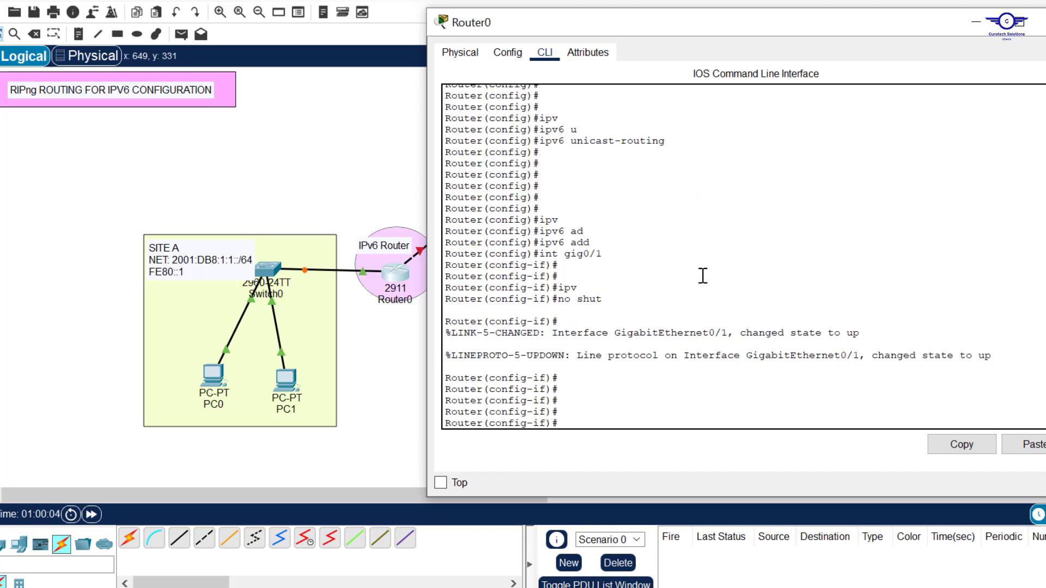
# Assign the link-local IPv6 address fe80::1 to Router0's gig0/1 interface
pyautogui.press('Up')
pyautogui.press('Tab')
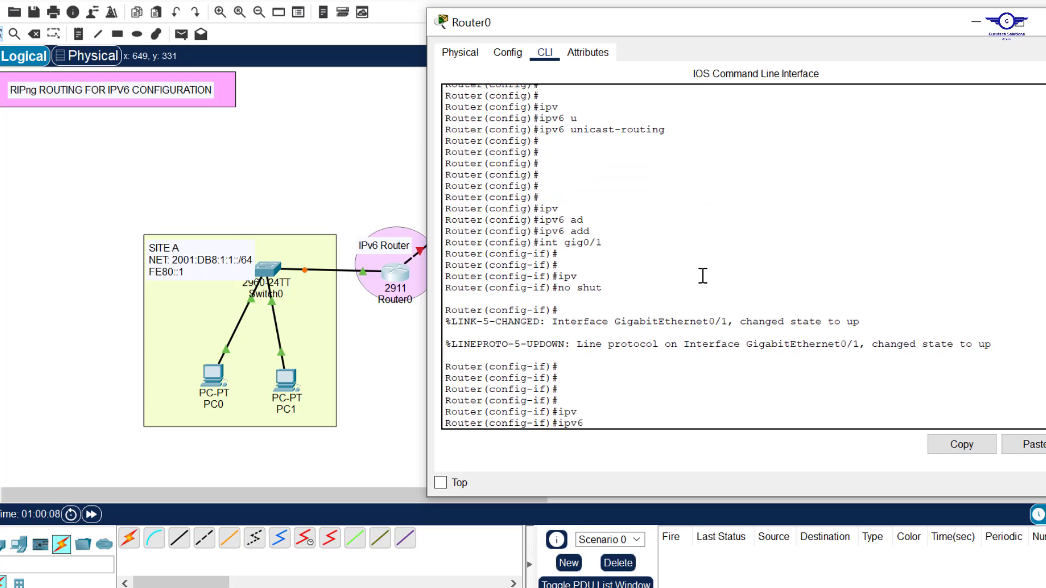
pyautogui.write('ad')
pyautogui.press('Tab')
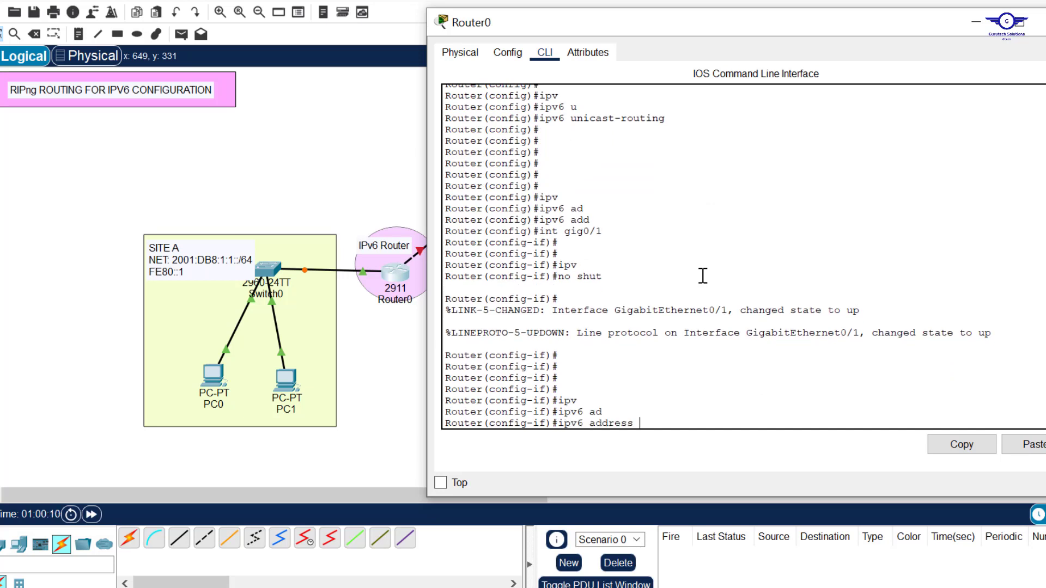
pyautogui.write('fe80::1 li')
pyautogui.press('Tab')
pyautogui.press('Return')
pyautogui.press('Return')
pyautogui.press('Return')
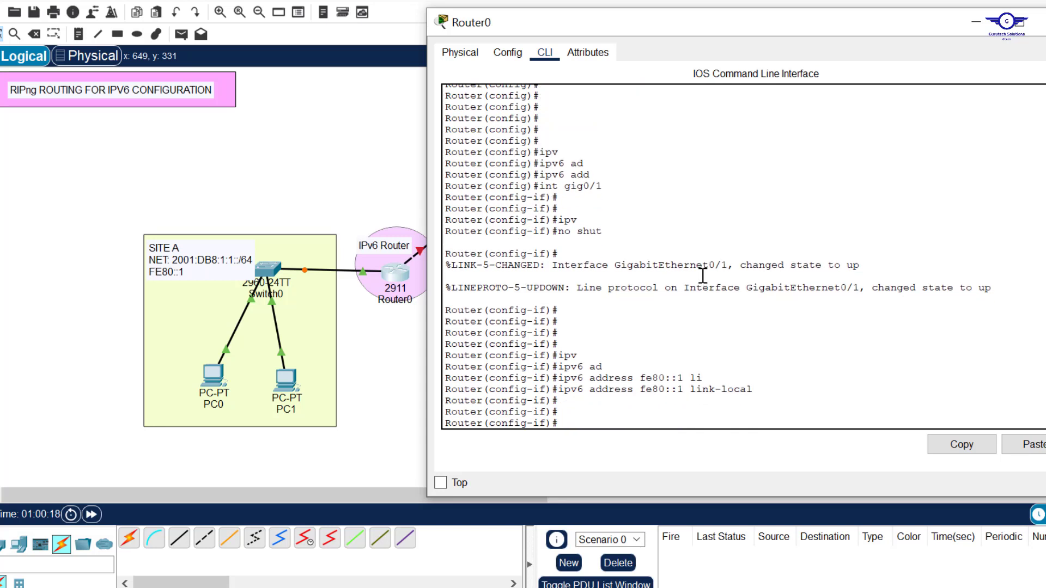
# Assign the global address 2001:DB8:1:1::1/64 to Router0's gig0/1 interface and exit interface configuration
pyautogui.write('ipv')
pyautogui.press('Tab')
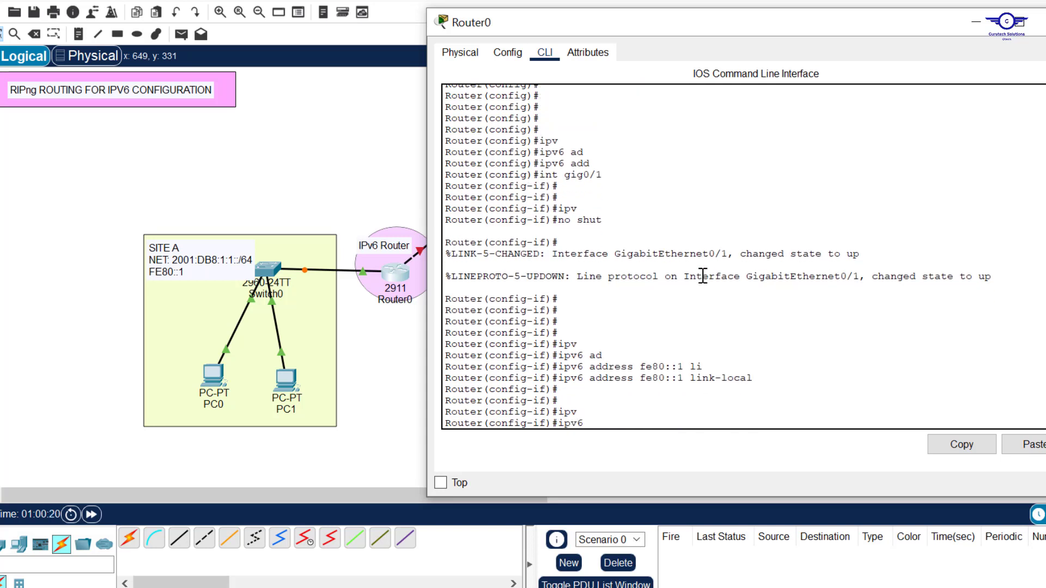
pyautogui.write('ad')
pyautogui.press('Tab')
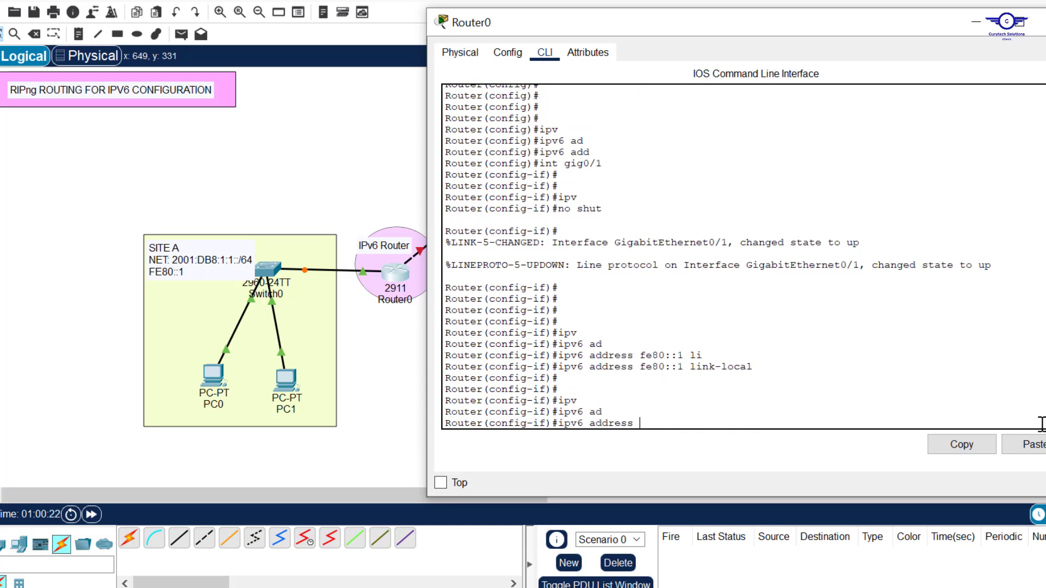
pyautogui.click(1024, 444)
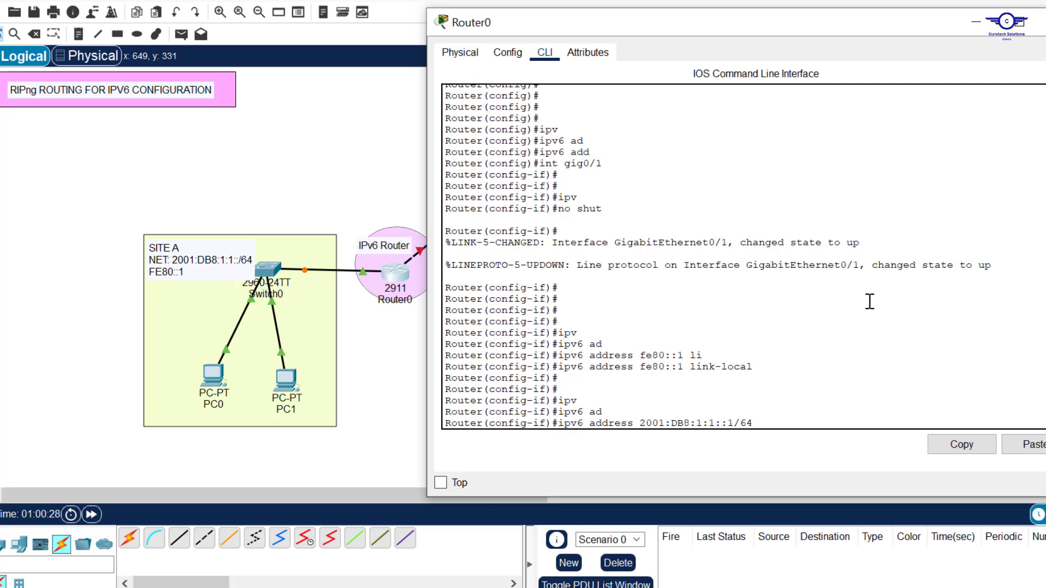
pyautogui.press('Return')
pyautogui.write('exit')
pyautogui.press('Return')
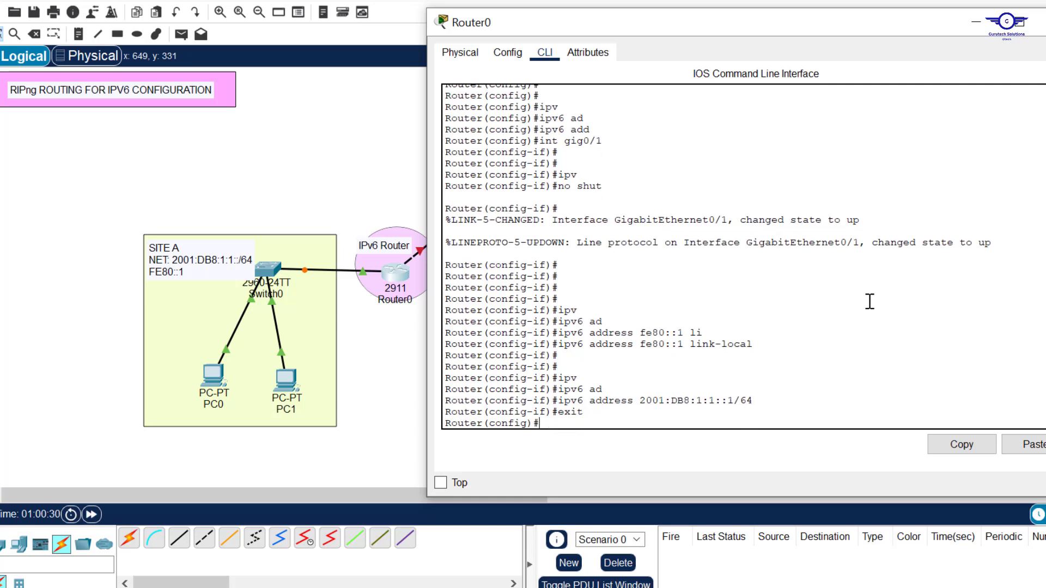
# Check which Router0 interface faces Router1 and copy the network address 2001:DB8:3:1::/64 from the note on that link
pyautogui.click(370, 149)
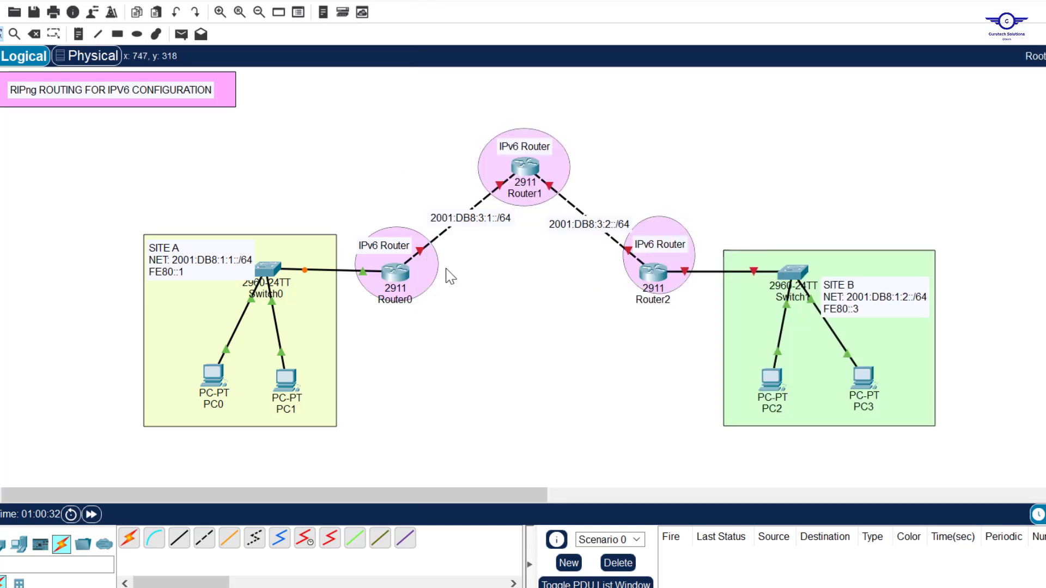
pyautogui.moveTo(423, 260)
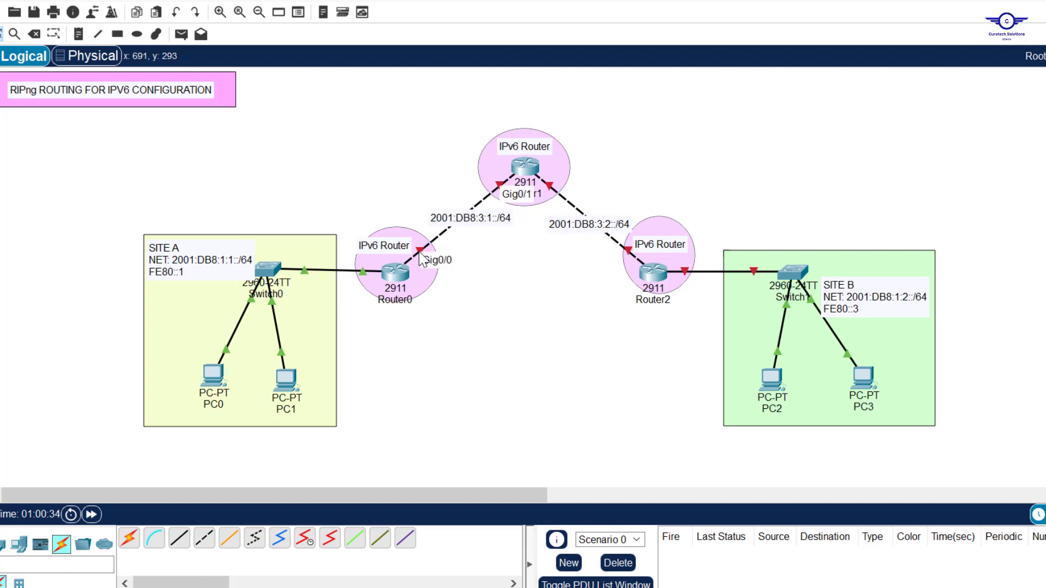
pyautogui.click(507, 221)
pyautogui.moveTo(511, 217); pyautogui.dragTo(407, 216)
pyautogui.hotkey('ctrl', 'c')
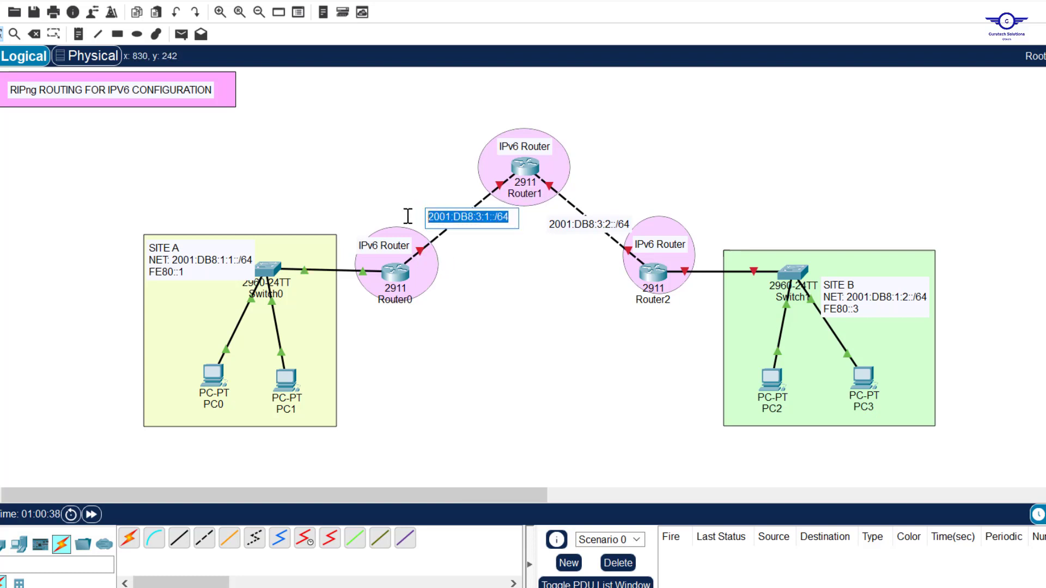
pyautogui.click(520, 298)
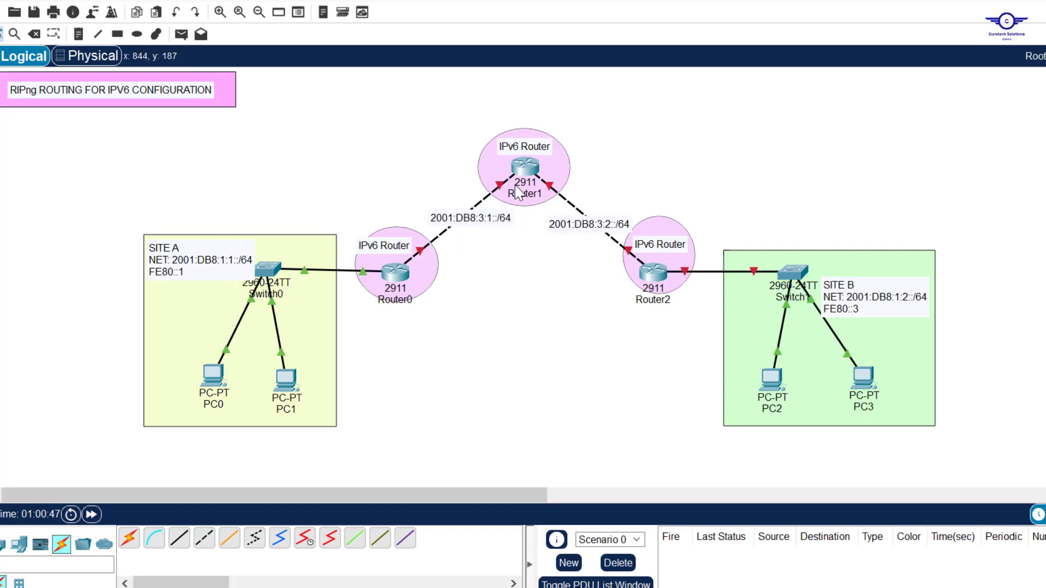
# Reopen Router0's command line, enter configuration mode for interface gig0/0 and bring it up with no shut
pyautogui.click(401, 274)
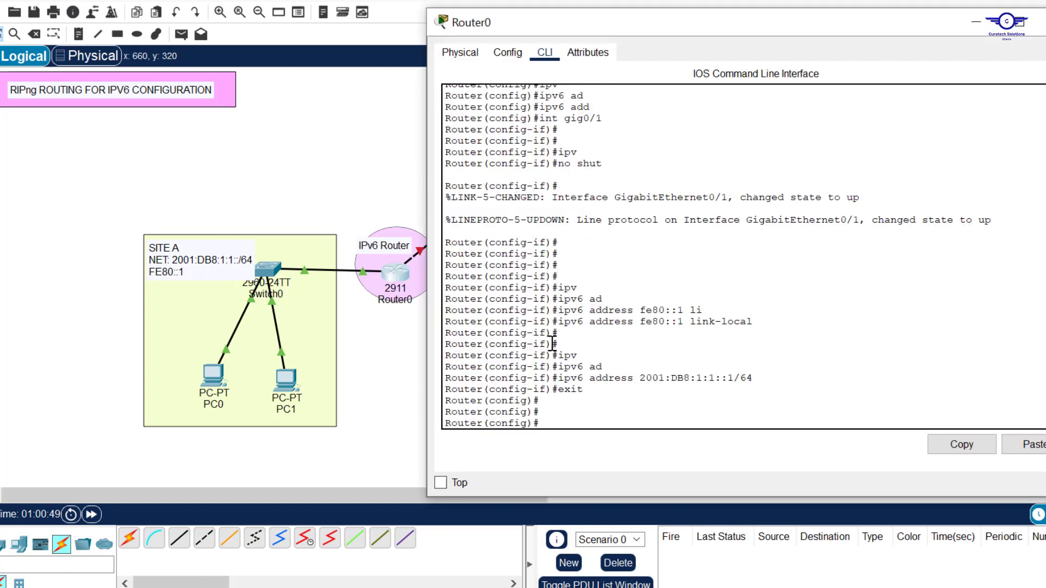
pyautogui.press('Up')
pyautogui.press('Up')
pyautogui.press('Up')
pyautogui.press('Up')
pyautogui.press('Up')
pyautogui.press('Up')
pyautogui.press('Return')
pyautogui.write('nfig-if)#n')
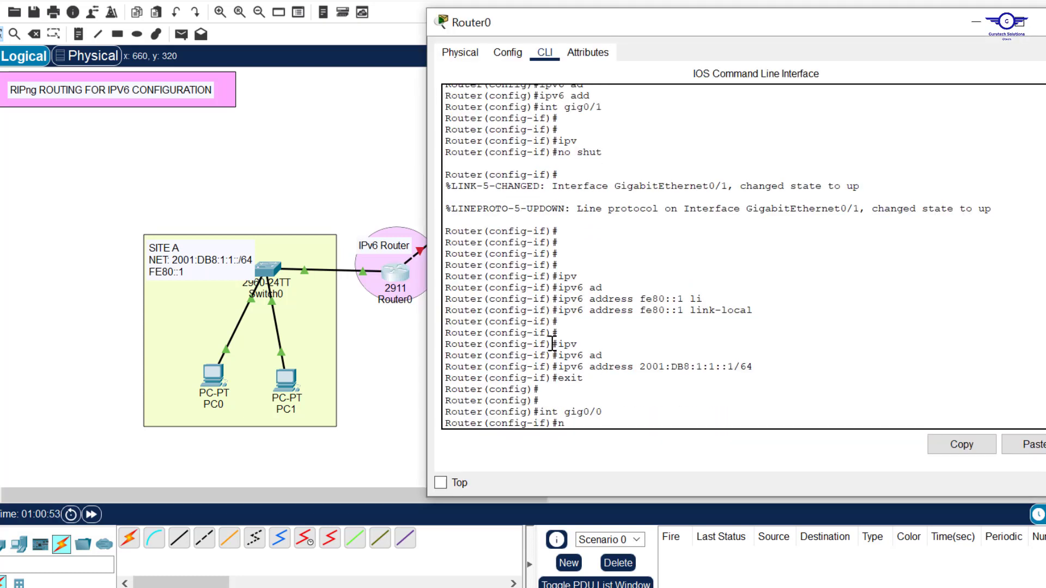
pyautogui.press('Return')
pyautogui.press('Return')
pyautogui.press('Return')
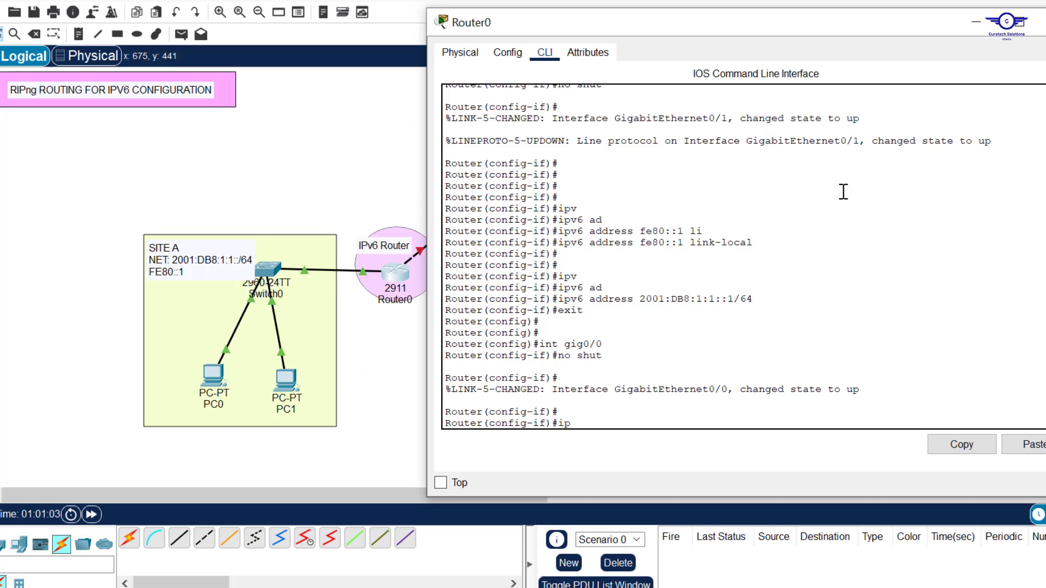
# Assign the global address 2001:DB8:3:1::1/64 to Router0's gig0/0 interface and exit interface configuration
pyautogui.write('v')
pyautogui.press('Tab')
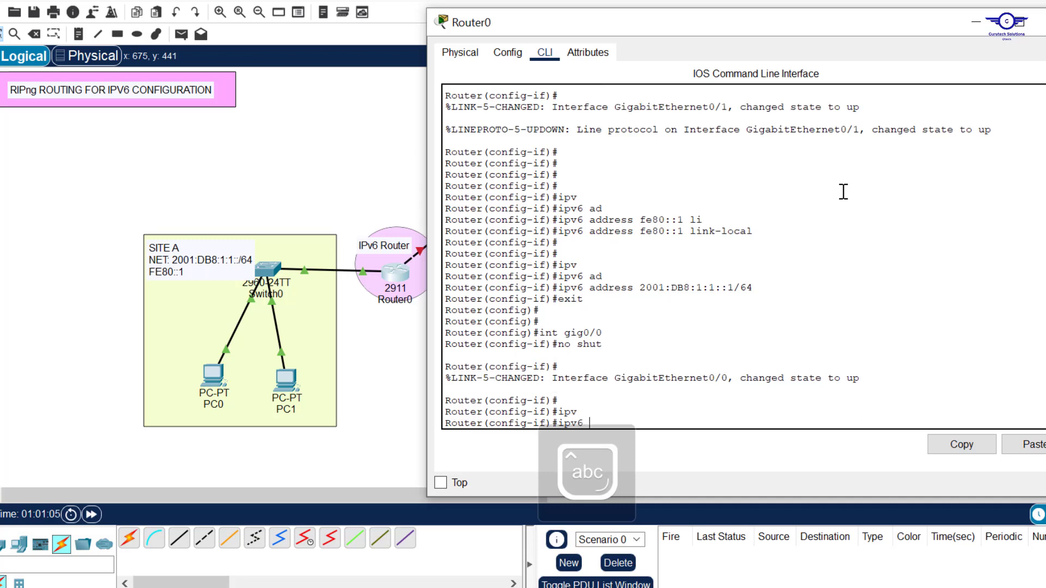
pyautogui.write('ad')
pyautogui.press('Tab')
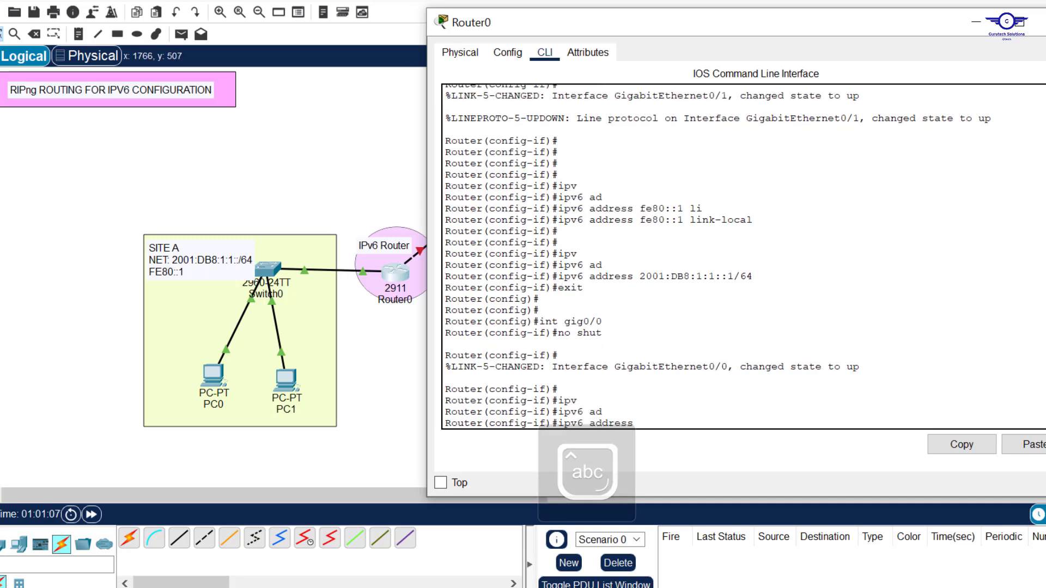
pyautogui.hotkey('ctrl', 'v')
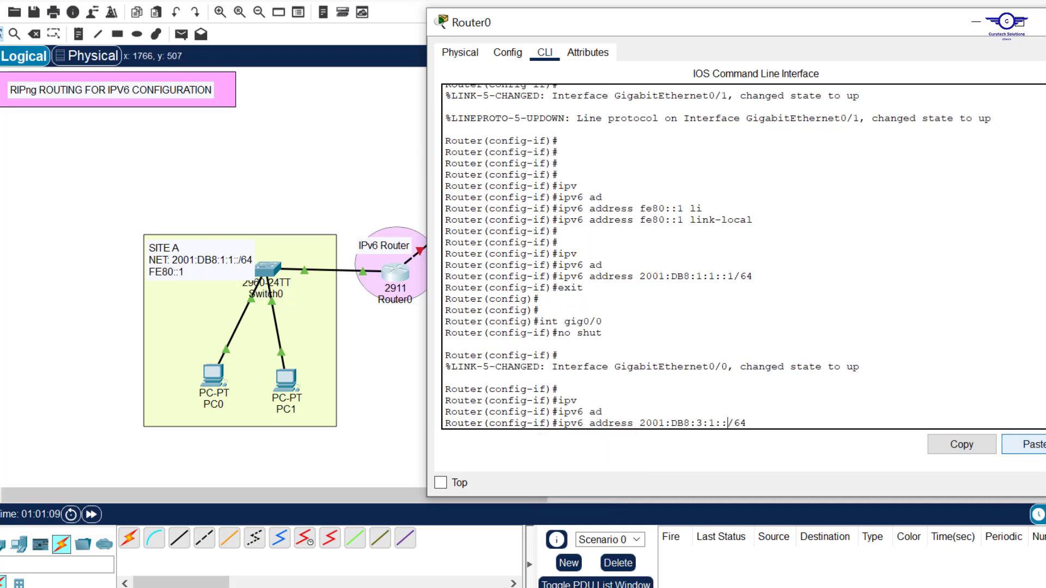
pyautogui.press('Return')
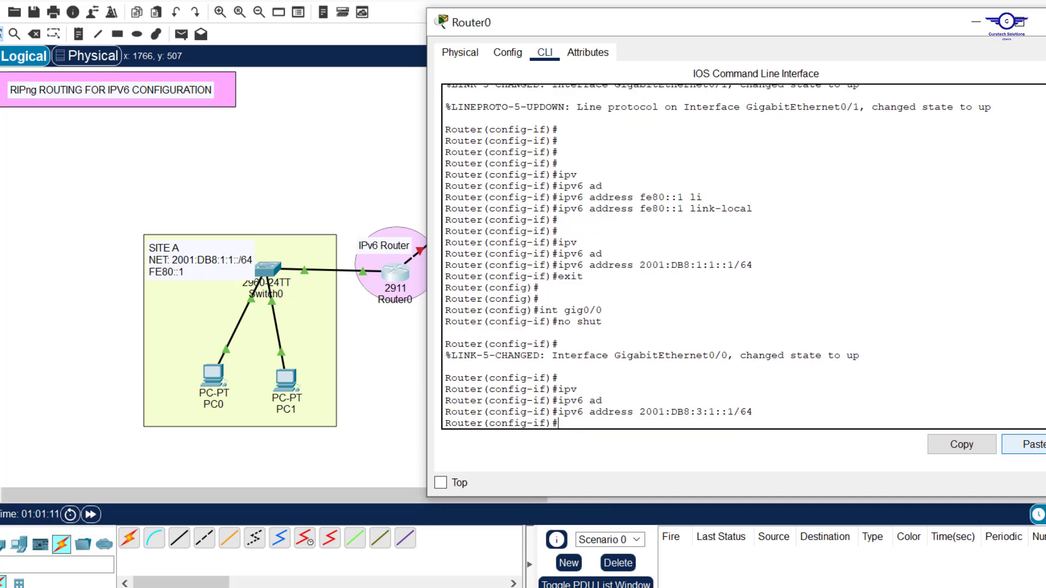
pyautogui.write('exit')
pyautogui.press('Return')
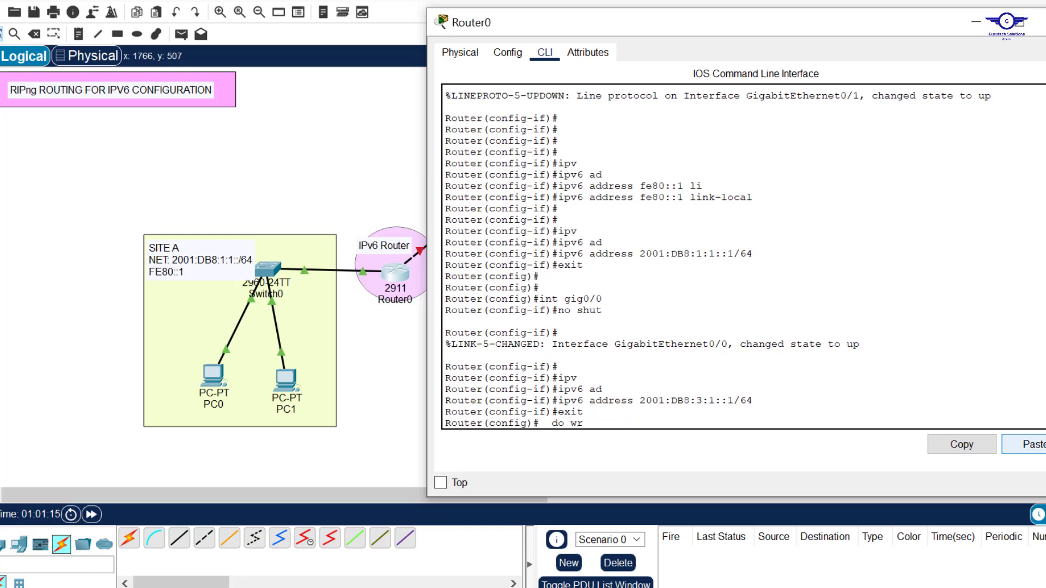
# Save Router0's configuration with do wr and close its window
pyautogui.write('do wr')
pyautogui.press('Return')
pyautogui.press('Return')
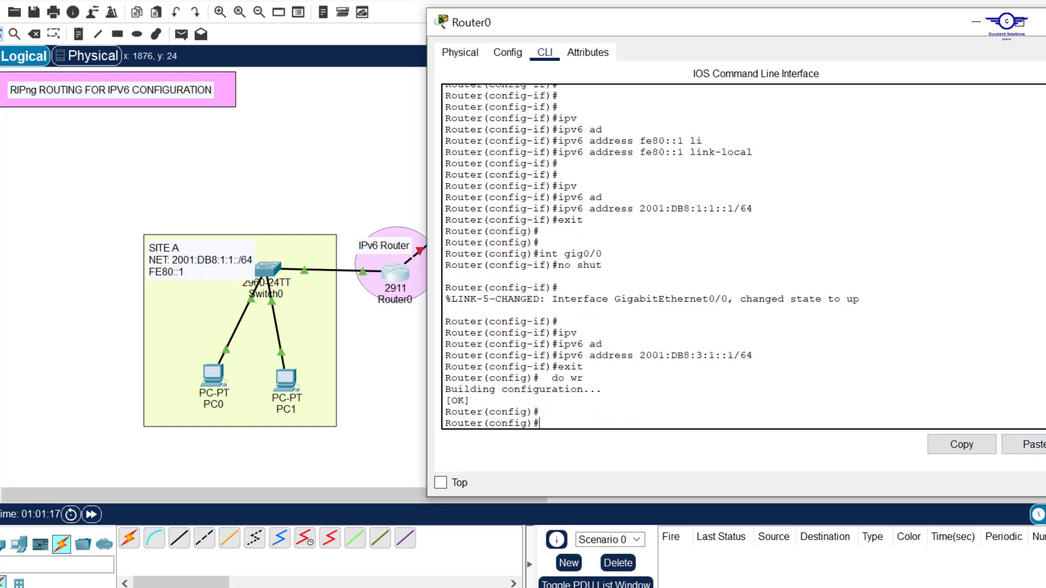
pyautogui.click(1029, 23)
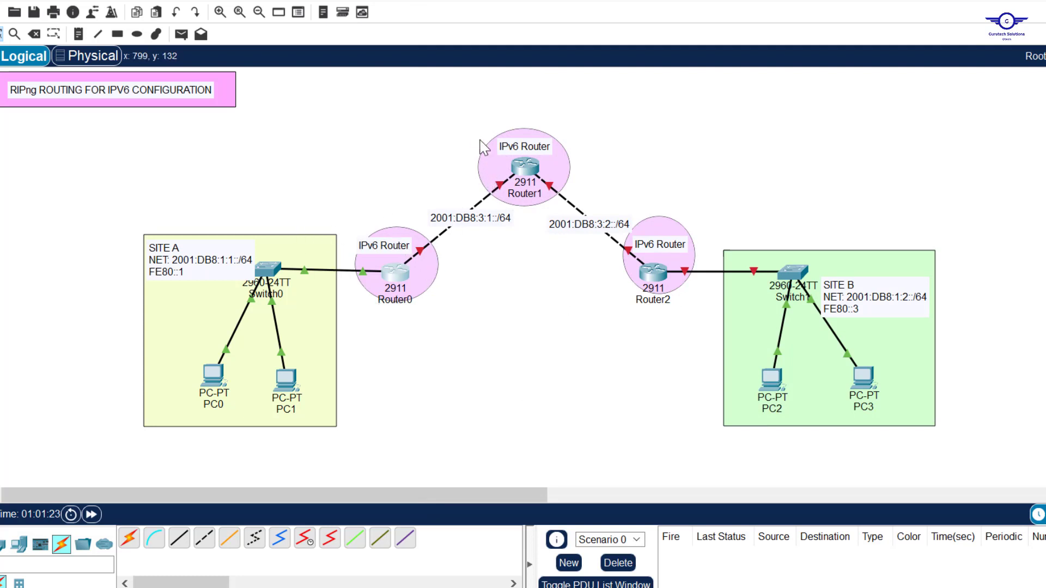
# Open Router1's command line, bring up its gig0/1 interface and assign the interface a global IPv6 address
pyautogui.moveTo(462, 113); pyautogui.dragTo(708, 306)
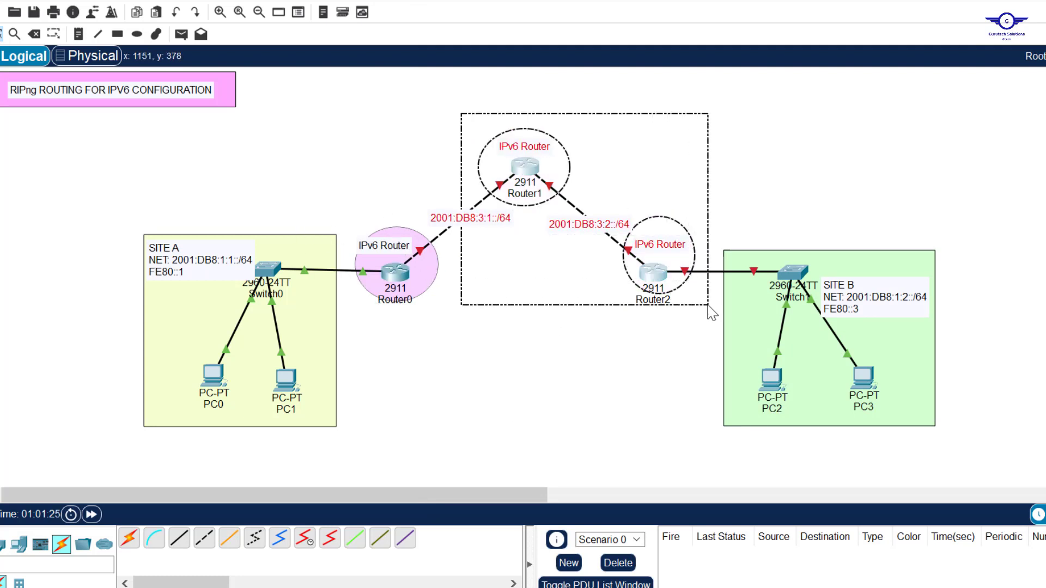
pyautogui.click(525, 168)
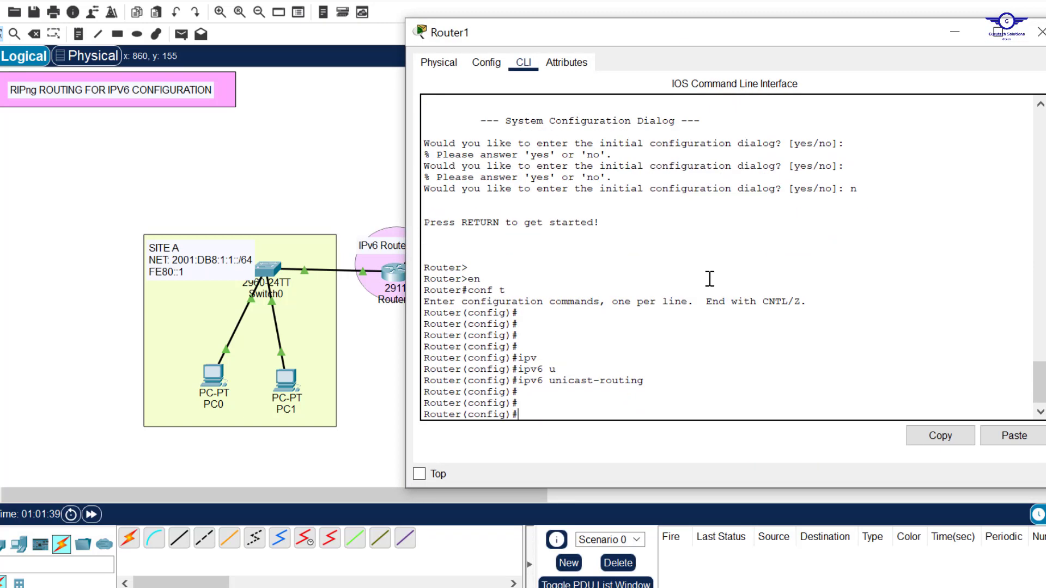
pyautogui.write('int gig0/1')
pyautogui.press('Return')
pyautogui.press('Return')
pyautogui.press('Return')
pyautogui.write('no shut')
pyautogui.press('Return')
pyautogui.press('Return')
pyautogui.press('Return')
pyautogui.write('ipv6 address 2001:DB8:1:1::1/64')
pyautogui.press('Return')
pyautogui.press('Return')
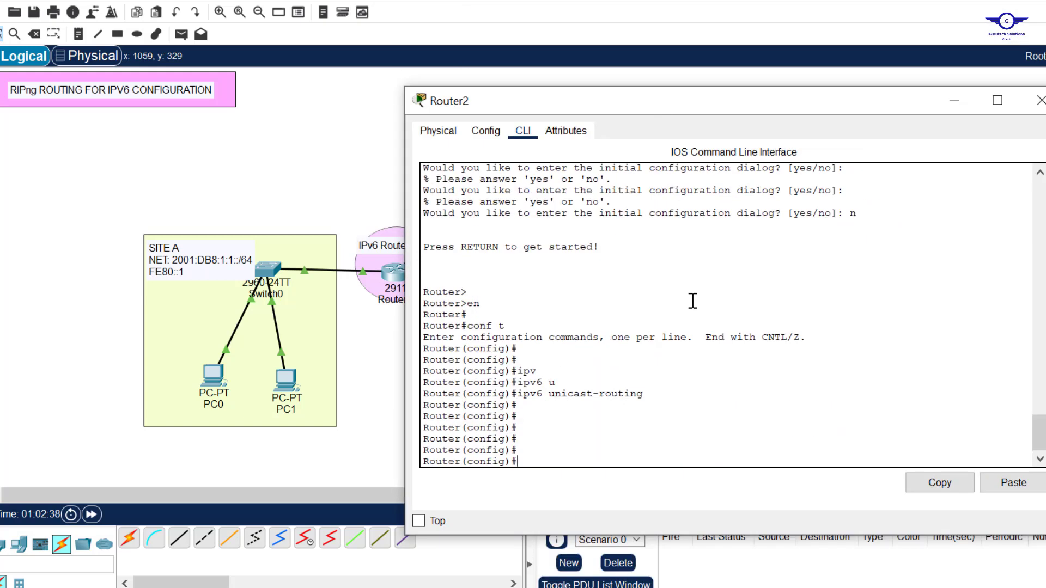
# Bring up Router2's gig0/0 interface, assign it the address 2001:DB8:3:2::1/64 and exit interface configuration
pyautogui.write('int gig0/0')
pyautogui.press('Return')
pyautogui.press('Return')
pyautogui.write('no shut')
pyautogui.press('Return')
pyautogui.press('Return')
pyautogui.press('Return')
pyautogui.write('ipv6 address 2001:DB8:3:2::1/64')
pyautogui.press('Return')
pyautogui.write('ex')
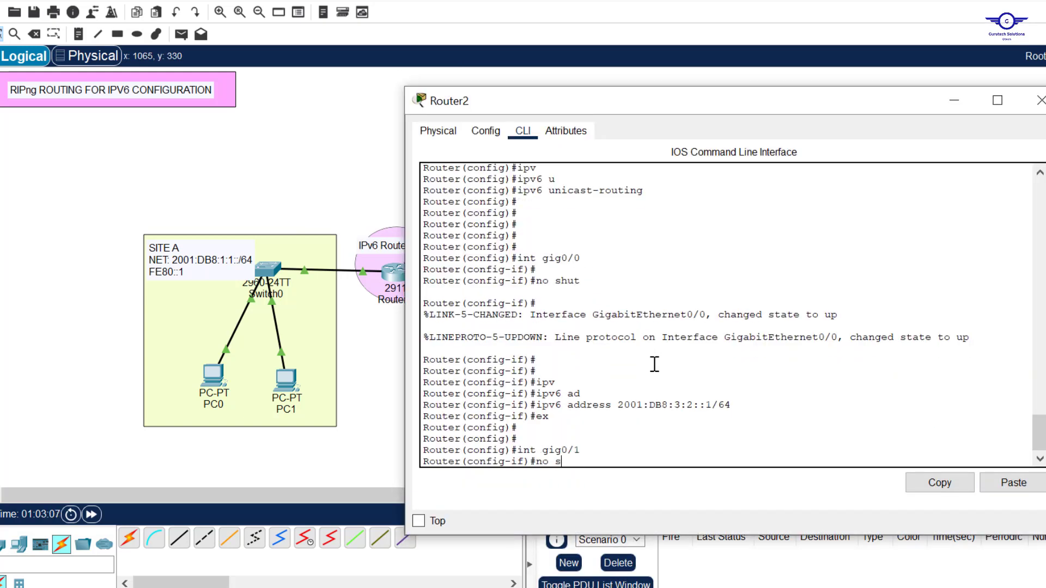
# Bring up Router2's gig0/1 interface and assign it the link-local address fe80::3
pyautogui.write('hut')
pyautogui.press('Return')
pyautogui.press('Return')
pyautogui.press('Return')
pyautogui.press('Return')
pyautogui.write('ipv6 address fe80::3 link-local')
pyautogui.press('Return')
pyautogui.press('Return')
pyautogui.press('Return')
# Assign the global address 2001:DB8:1:2::1/64 to Router2's gig0/1 interface and exit interface configuration
pyautogui.write('ipv6 address 2001:DB8:1:2::1/64')
pyautogui.press('Return')
pyautogui.press('Return')
pyautogui.press('Return')
pyautogui.press('Return')
# Save Router2's configuration with do wr and close its window
pyautogui.write('do wr')
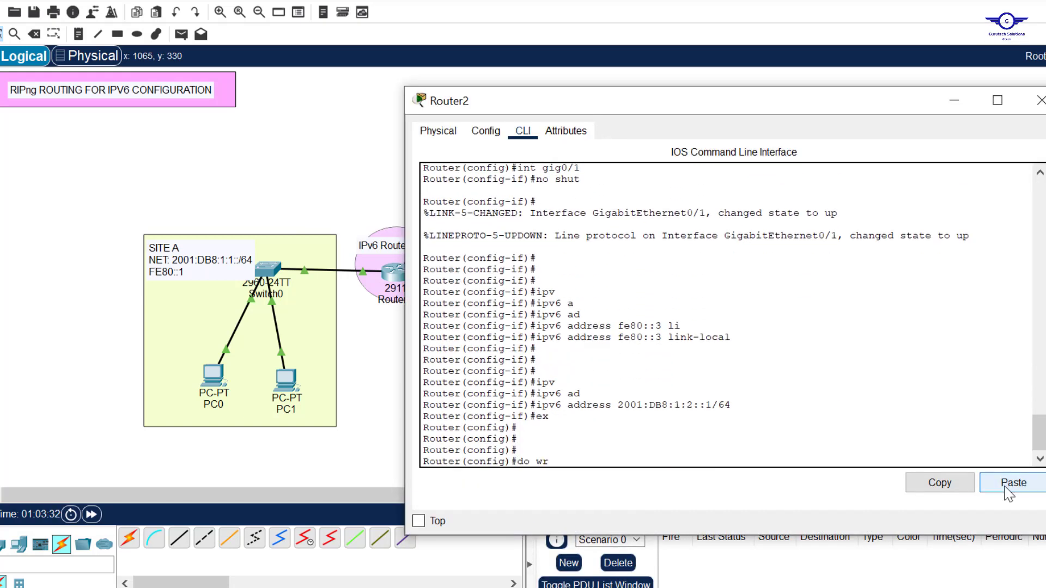
pyautogui.press('Return')
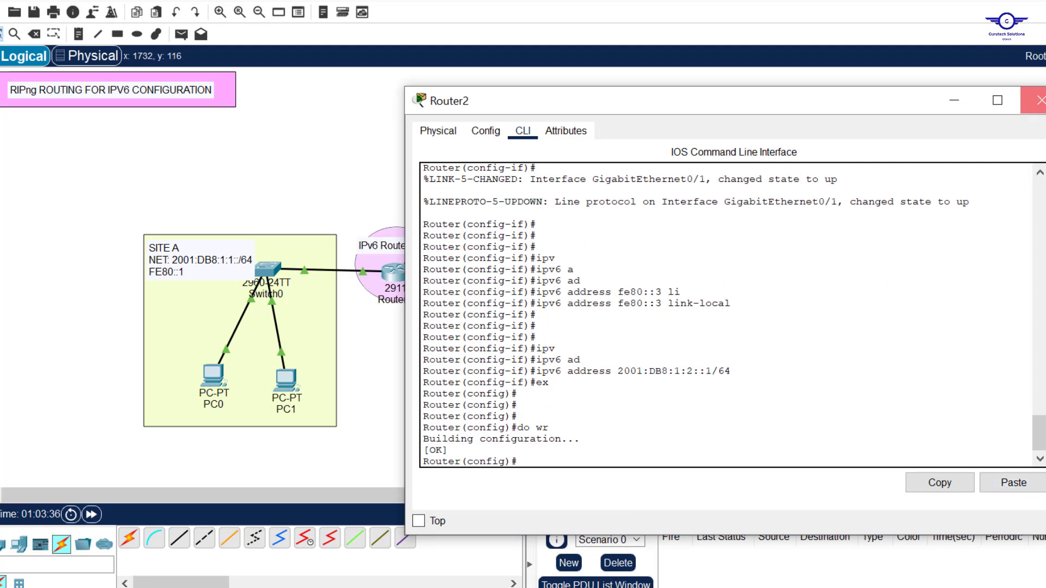
pyautogui.click(1041, 100)
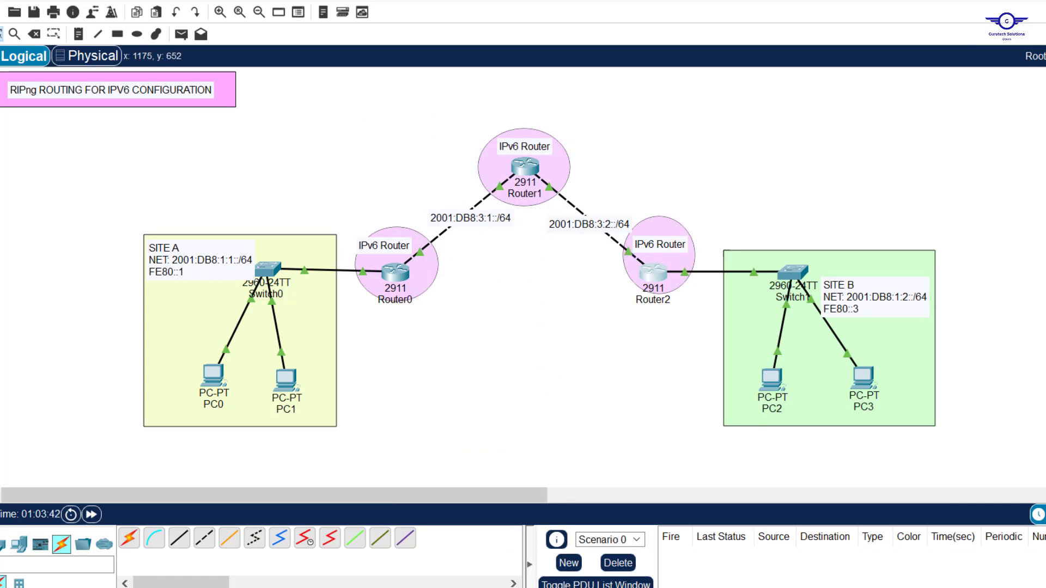
# Switch to the Notepad guide, review task 4 about configuring IPv6 on the LAN PCs with SLAAC, and return to the topology
pyautogui.click(746, 531)
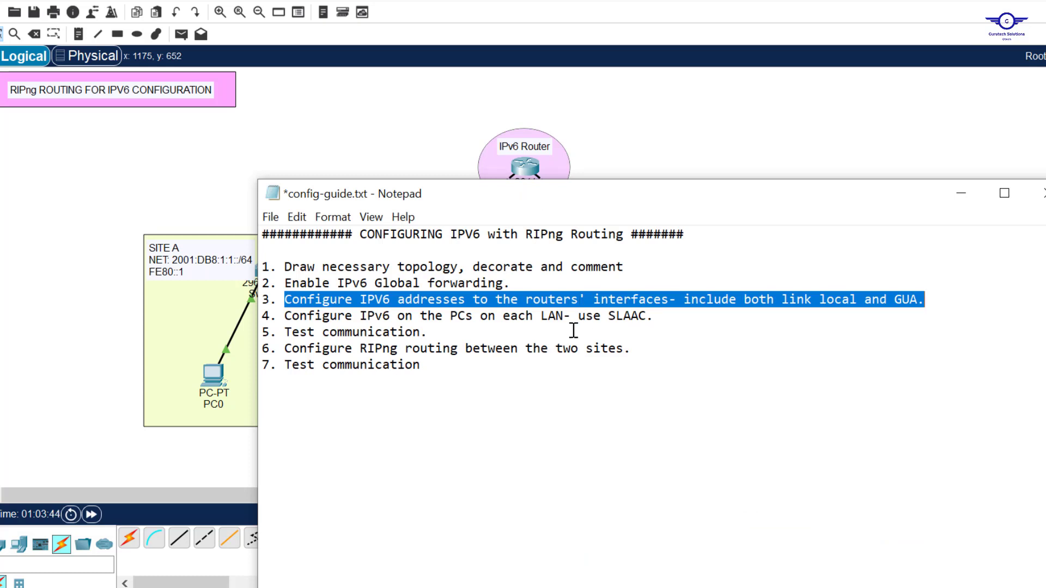
pyautogui.moveTo(288, 316); pyautogui.dragTo(698, 323)
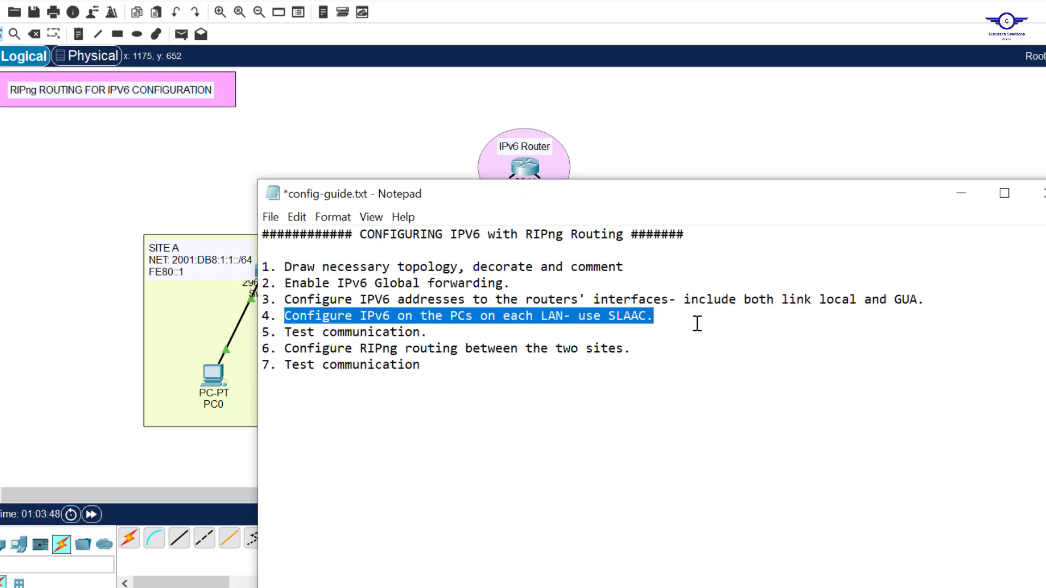
pyautogui.click(736, 129)
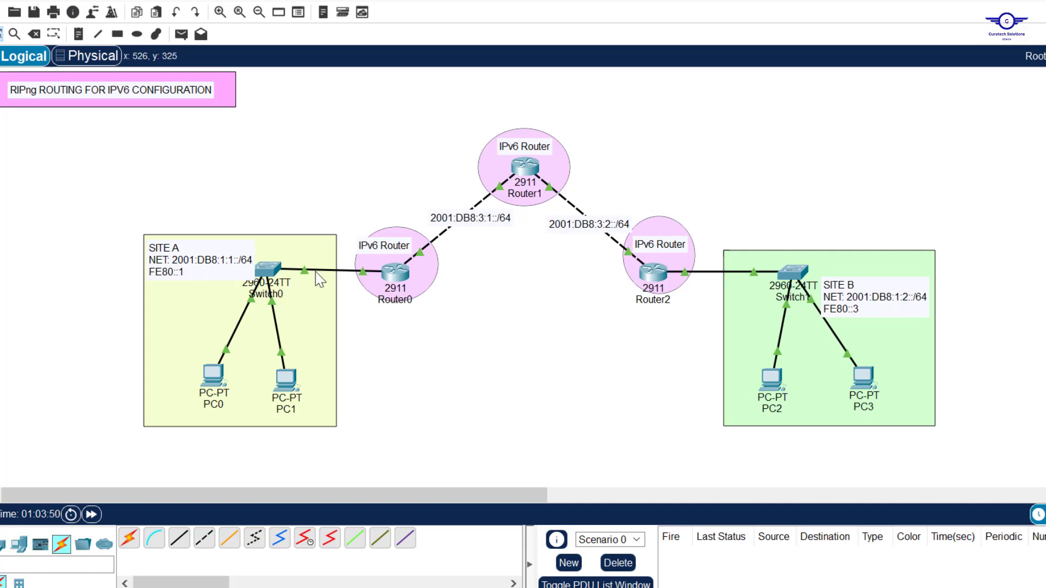
pyautogui.hotkey('alt', 'Tab')
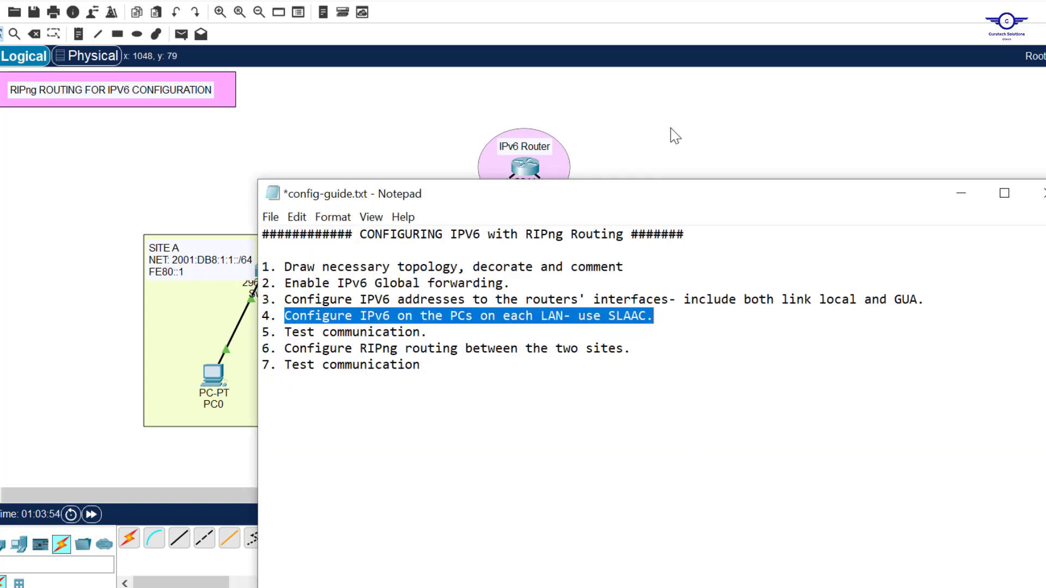
pyautogui.click(730, 147)
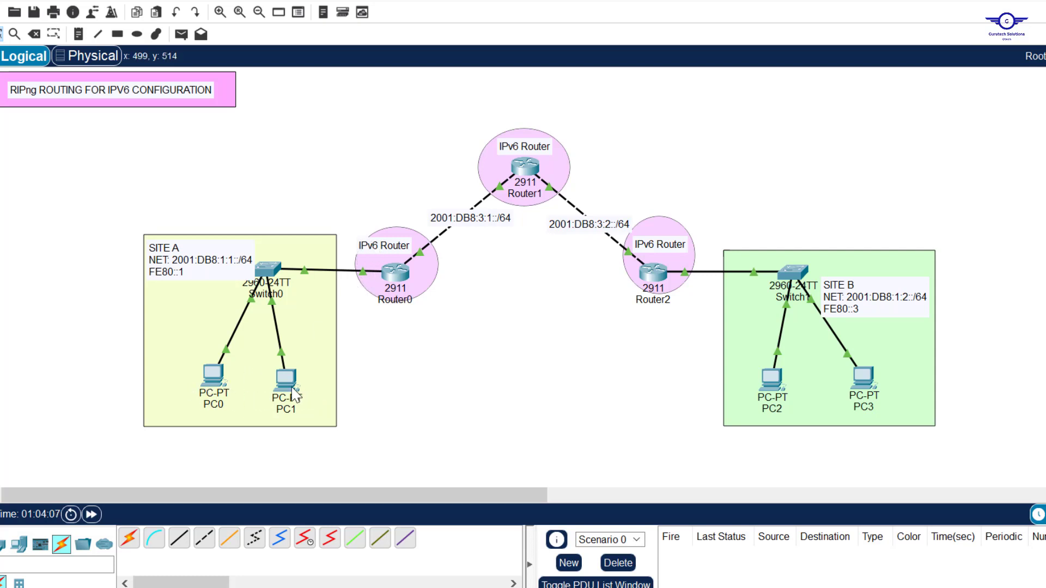
# Set PC0's IPv6 configuration on FastEthernet0 to Automatic so it obtains its address through SLAAC
pyautogui.moveTo(279, 384)
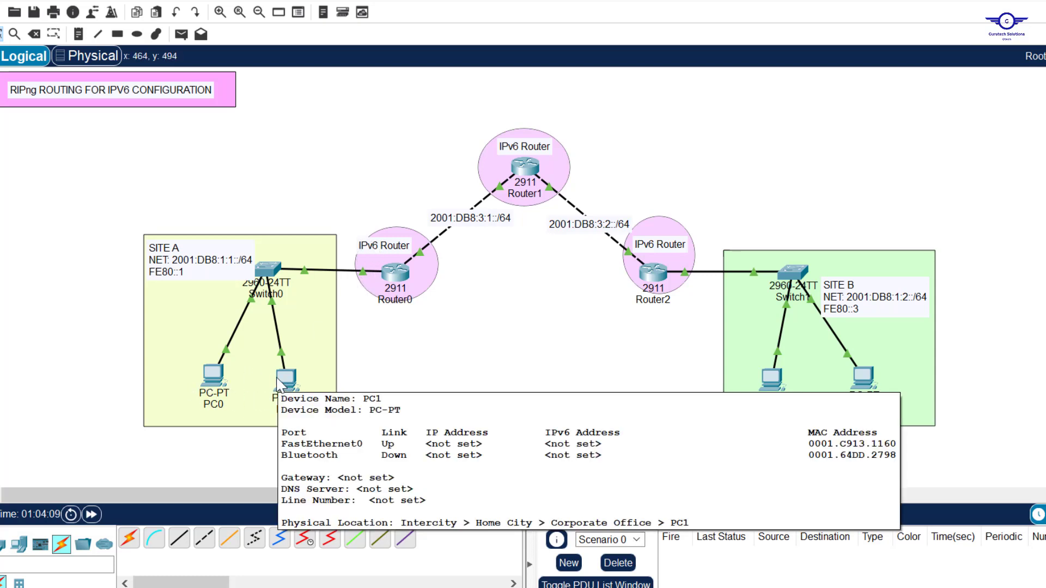
pyautogui.click(216, 376)
pyautogui.click(491, 69)
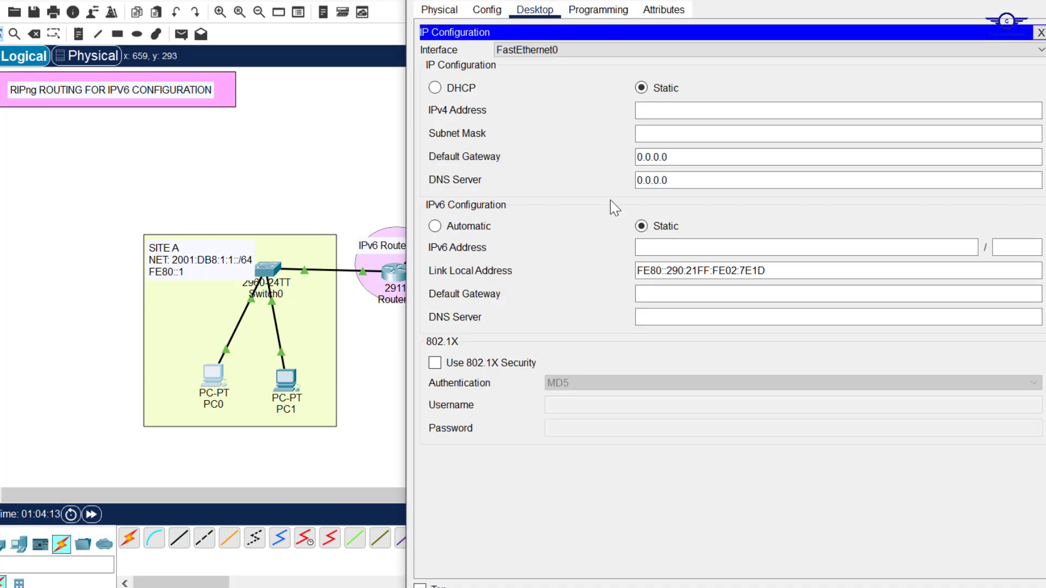
pyautogui.click(435, 226)
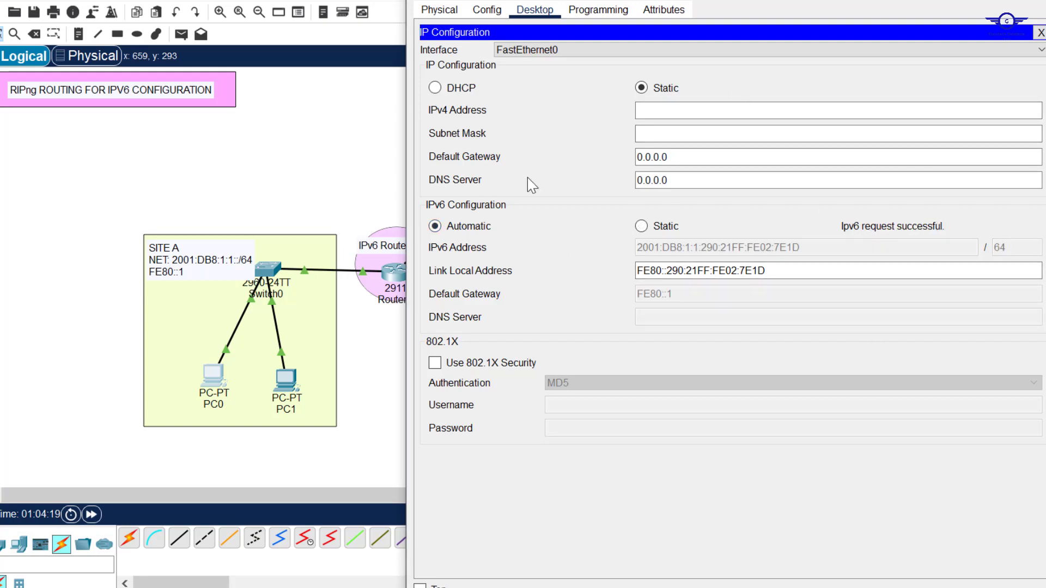
# Set PC1's IPv6 configuration to Automatic and close its window
pyautogui.click(287, 380)
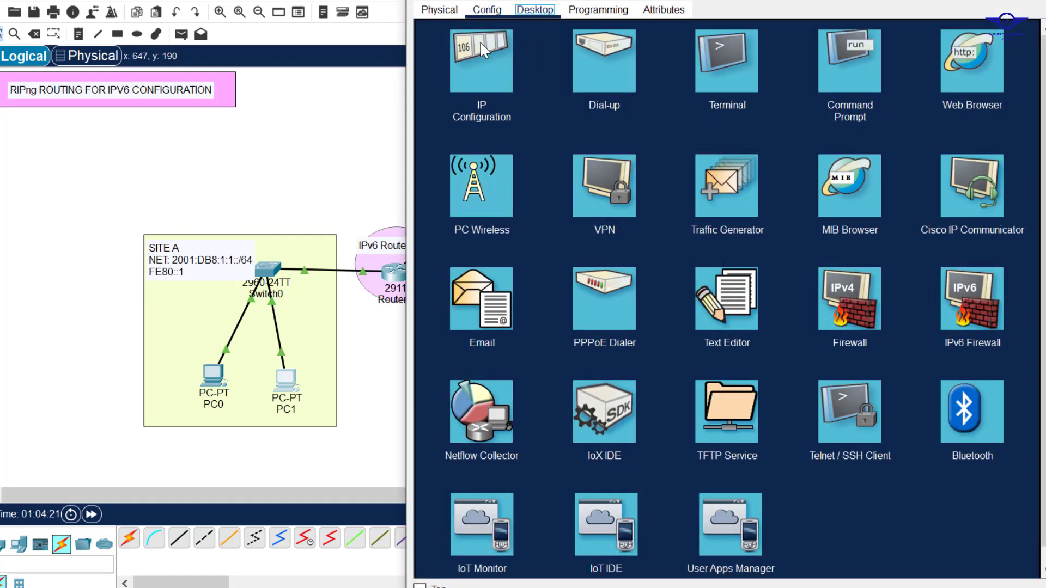
pyautogui.click(480, 74)
pyautogui.click(456, 225)
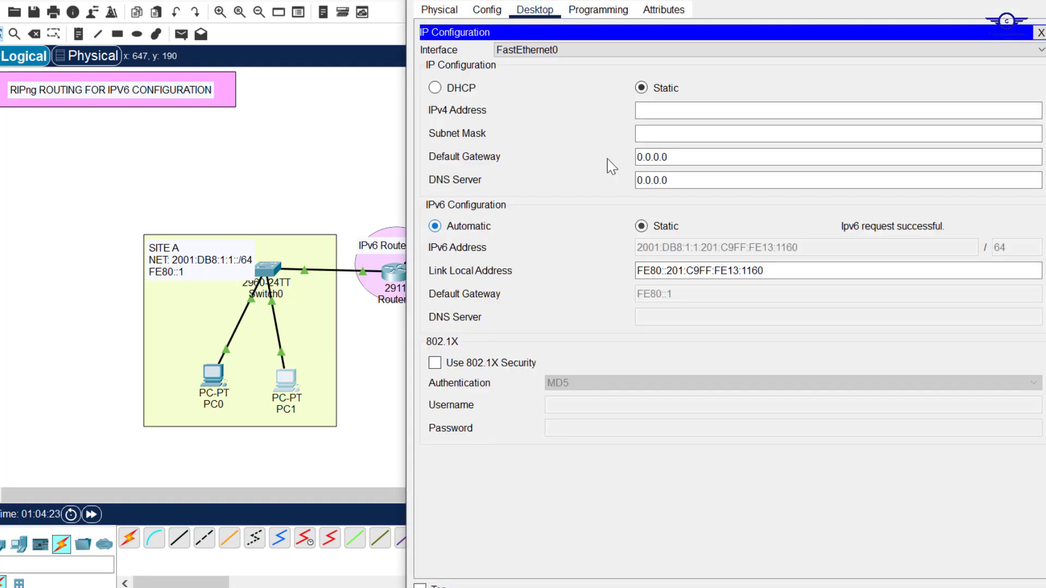
pyautogui.click(1038, 1)
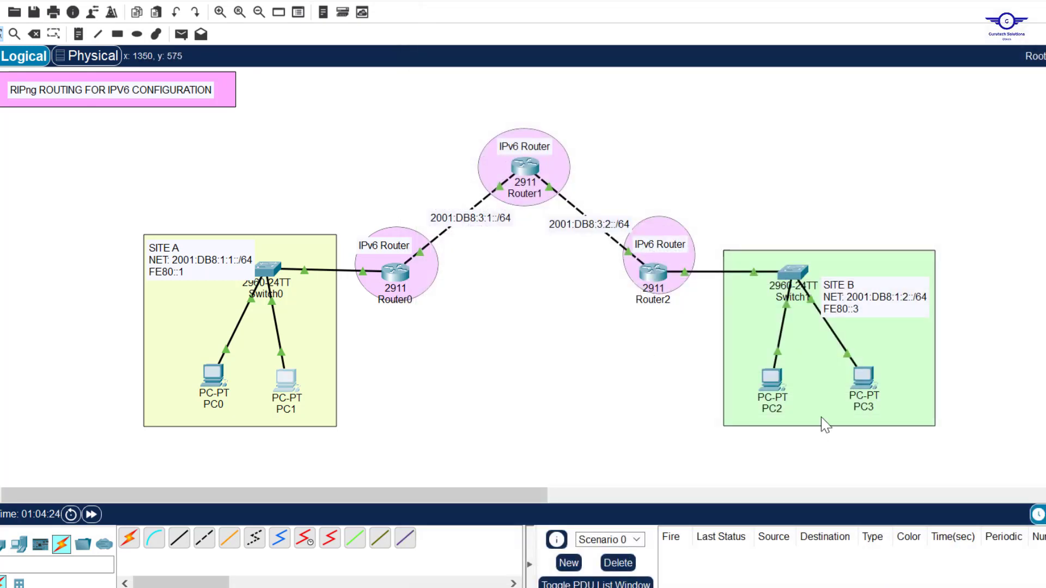
# Set PC2's IPv6 configuration at Site B to Automatic and close its window
pyautogui.click(773, 381)
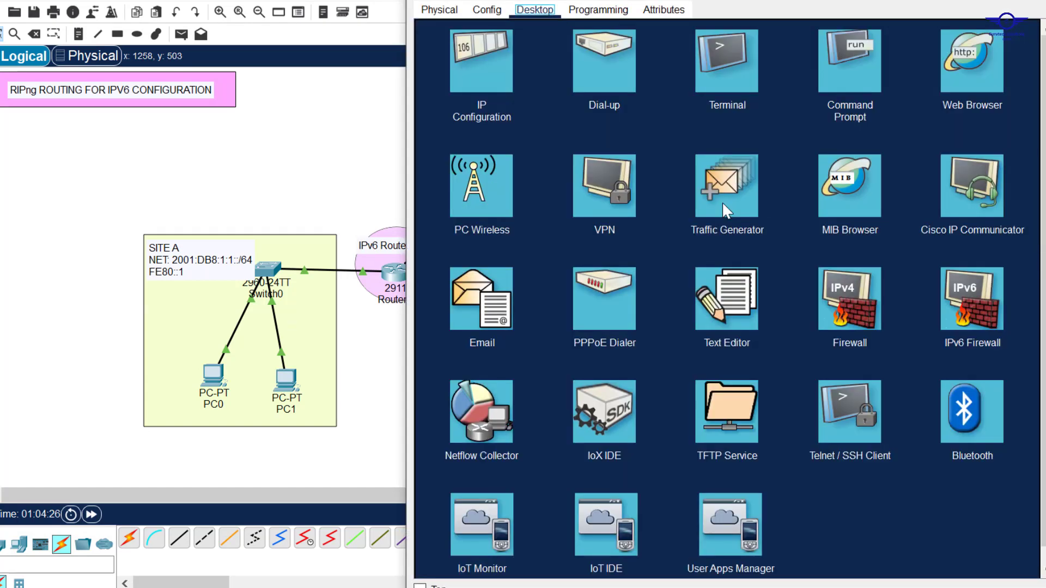
pyautogui.click(482, 67)
pyautogui.click(435, 226)
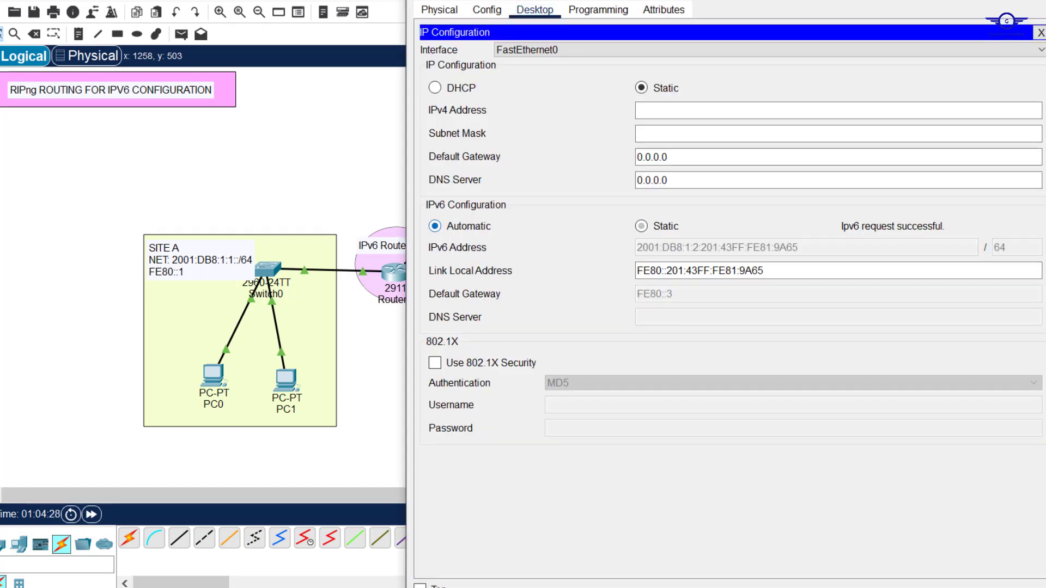
pyautogui.click(1038, 2)
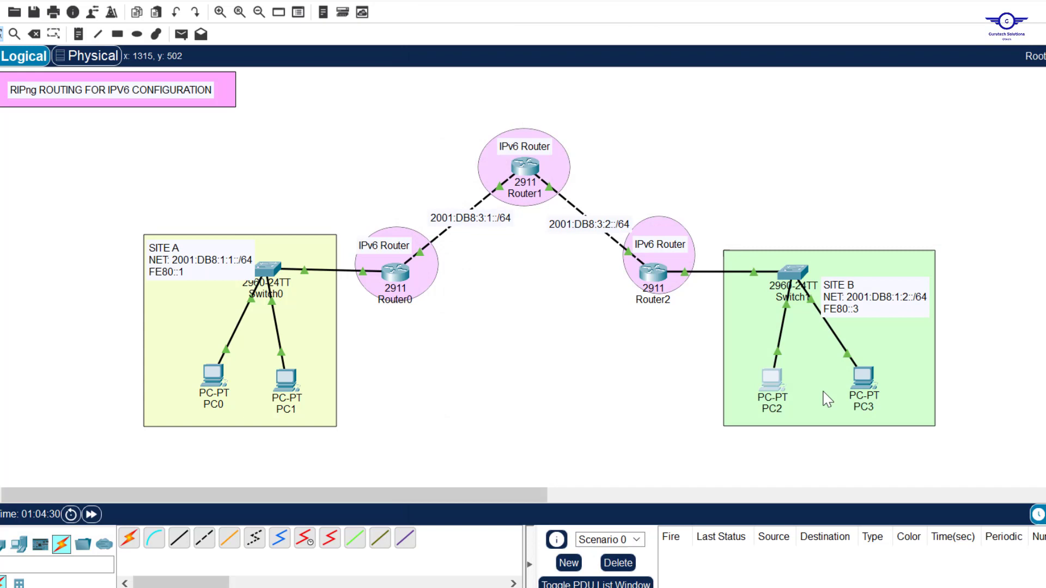
# Set PC3's IPv6 configuration at Site B to Automatic and close its window
pyautogui.click(866, 382)
pyautogui.click(490, 103)
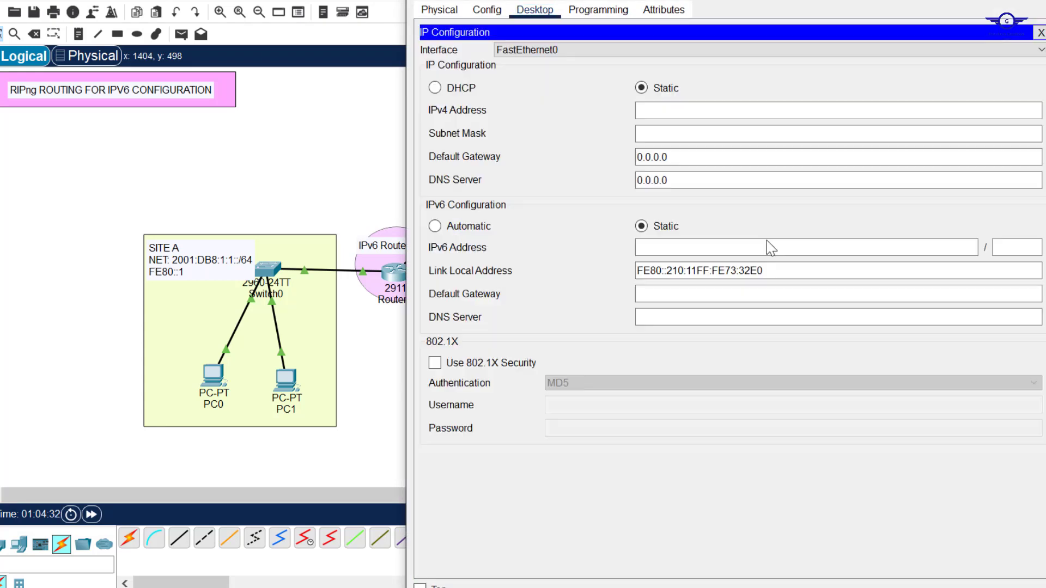
pyautogui.click(460, 229)
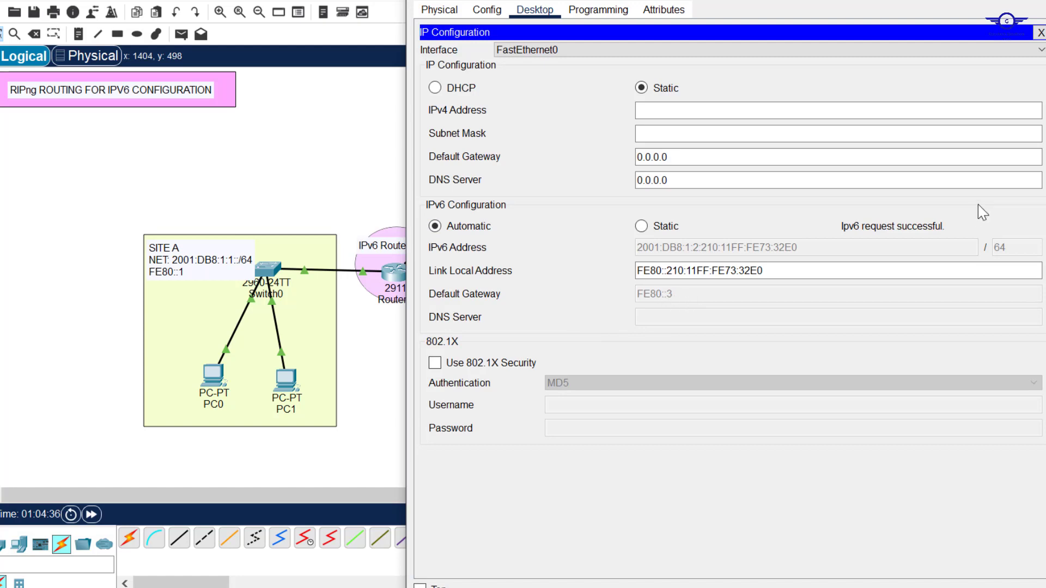
pyautogui.click(1041, 3)
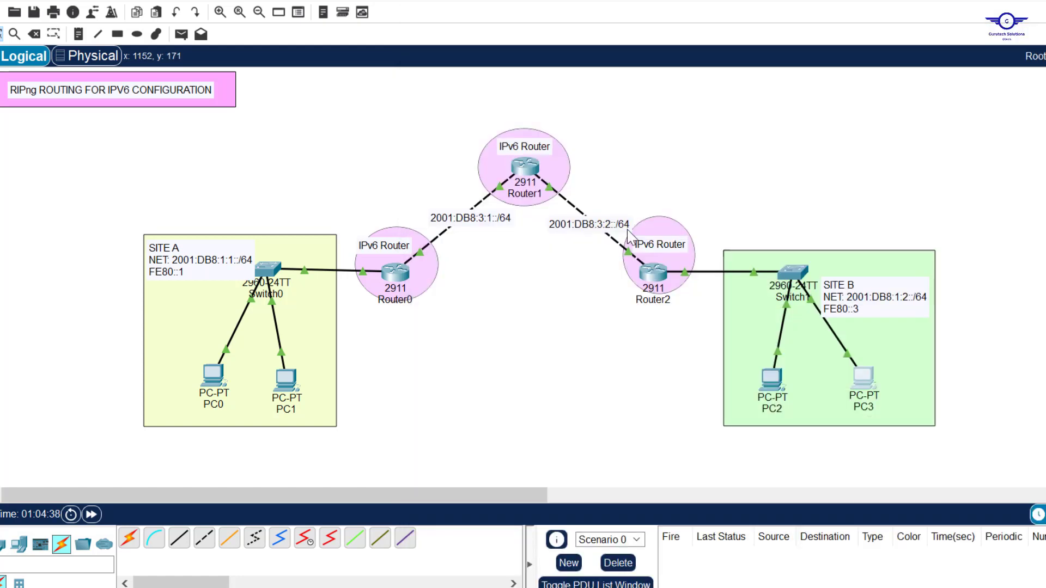
# Switch to the Notepad guide, review task 5 about testing communication, and return to the topology
pyautogui.moveTo(662, 277)
pyautogui.hotkey('alt', 'Tab')
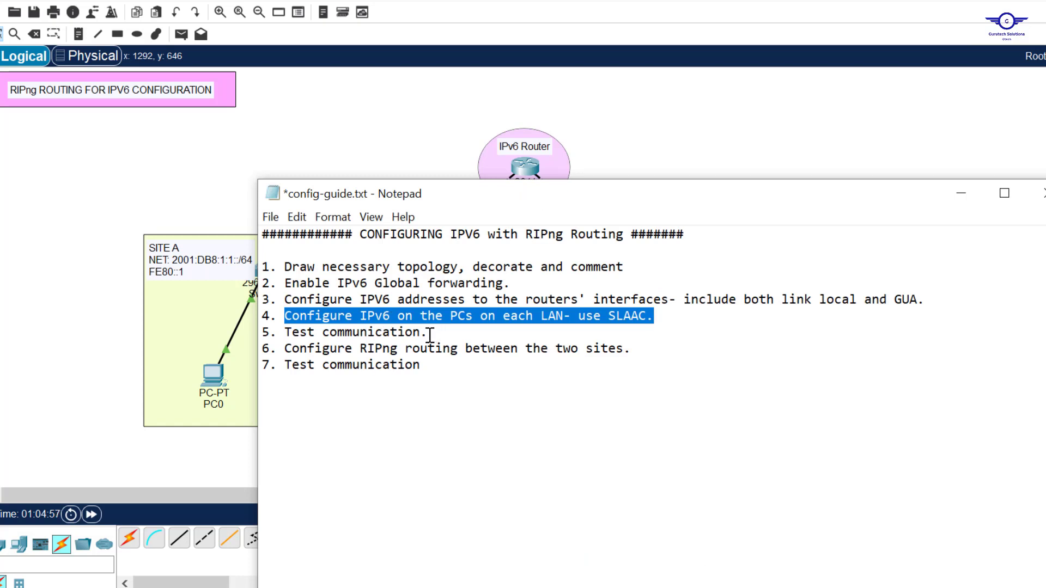
pyautogui.moveTo(422, 334); pyautogui.dragTo(262, 329)
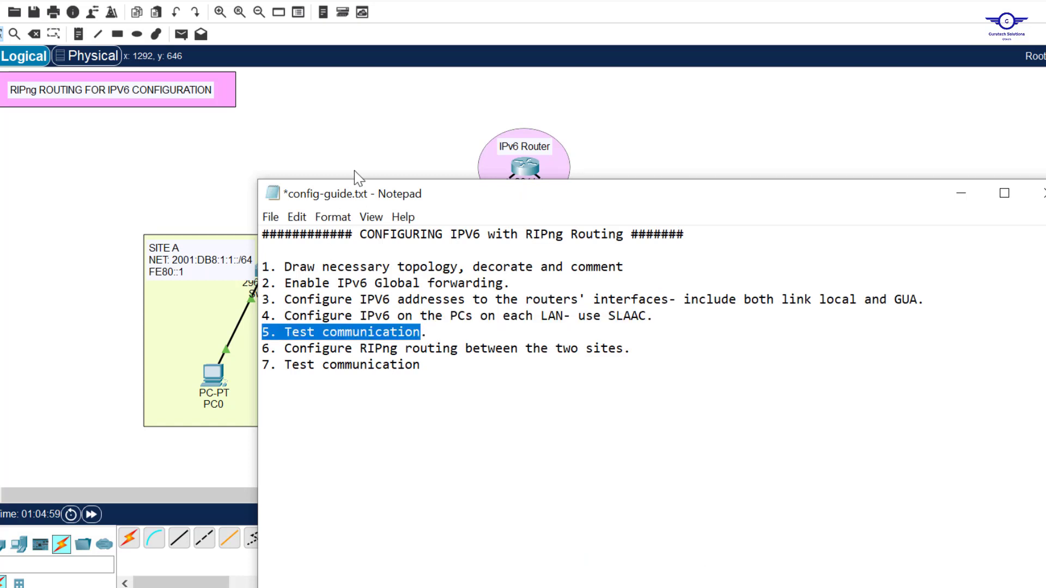
pyautogui.click(326, 129)
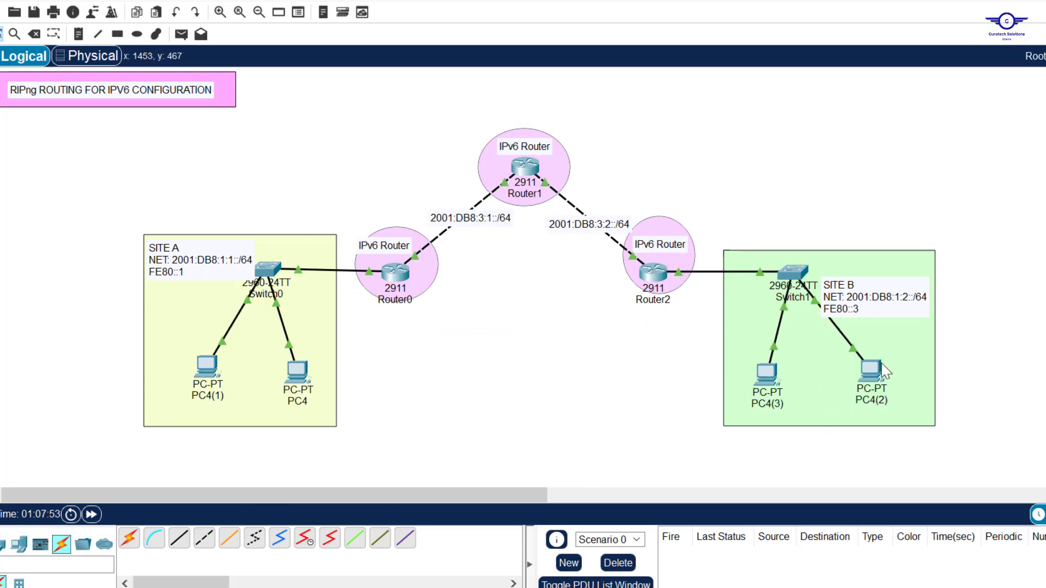
# Check the IPv6 settings in PC4(2)'s IP Configuration at Site B and close that dialog
pyautogui.click(870, 371)
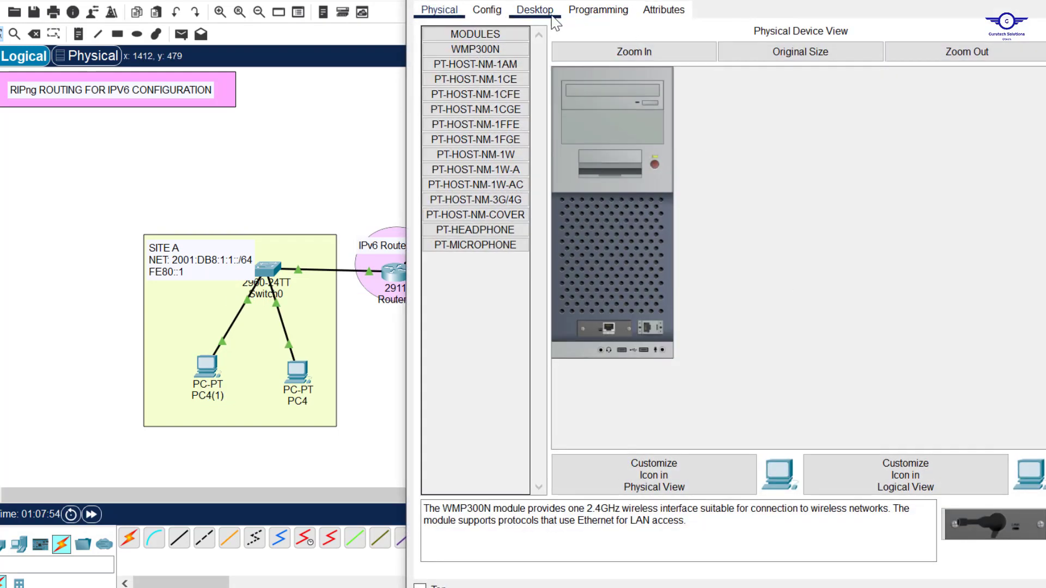
pyautogui.click(535, 11)
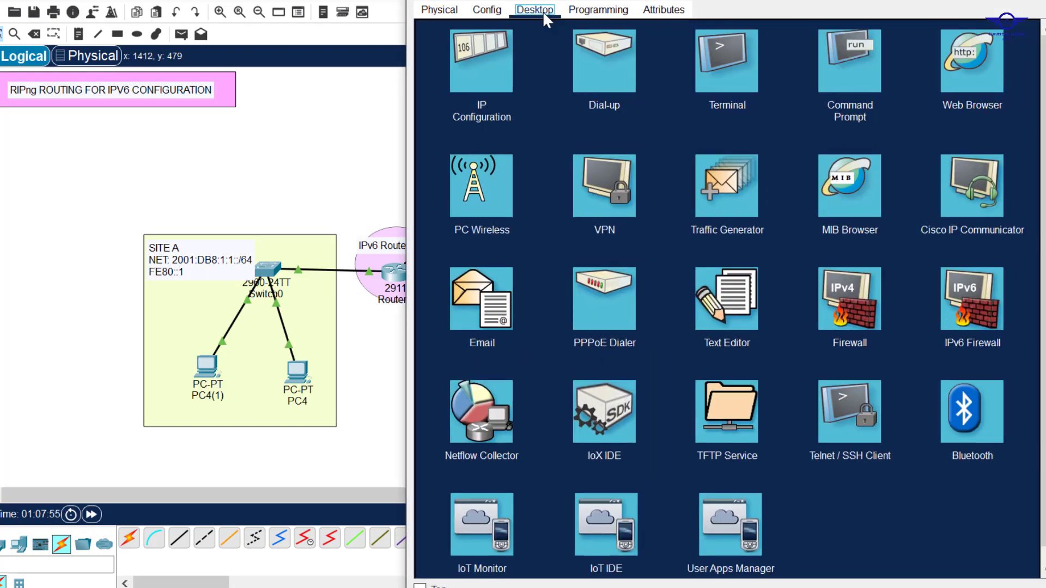
pyautogui.click(482, 69)
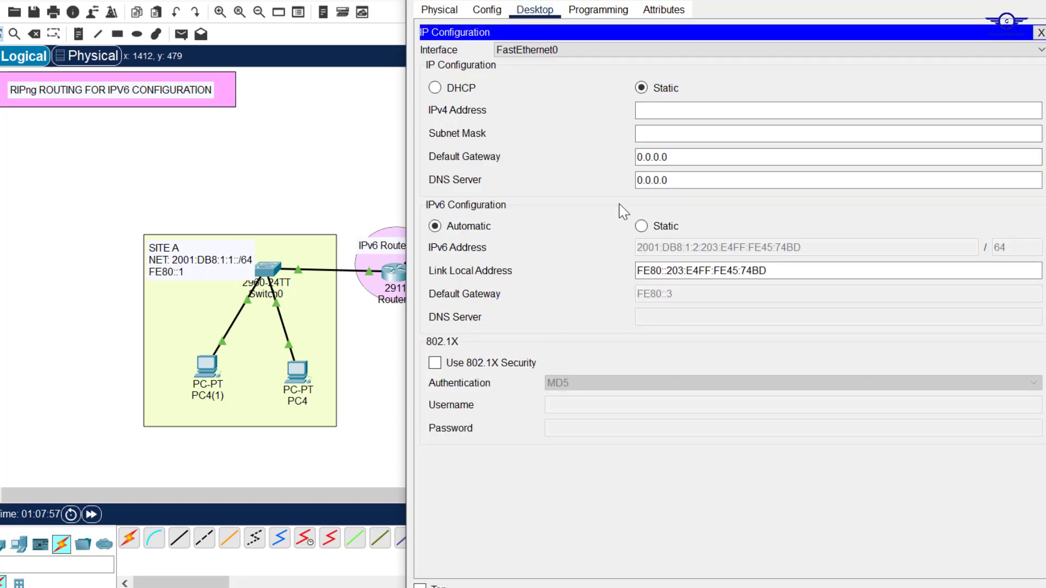
pyautogui.click(1040, 32)
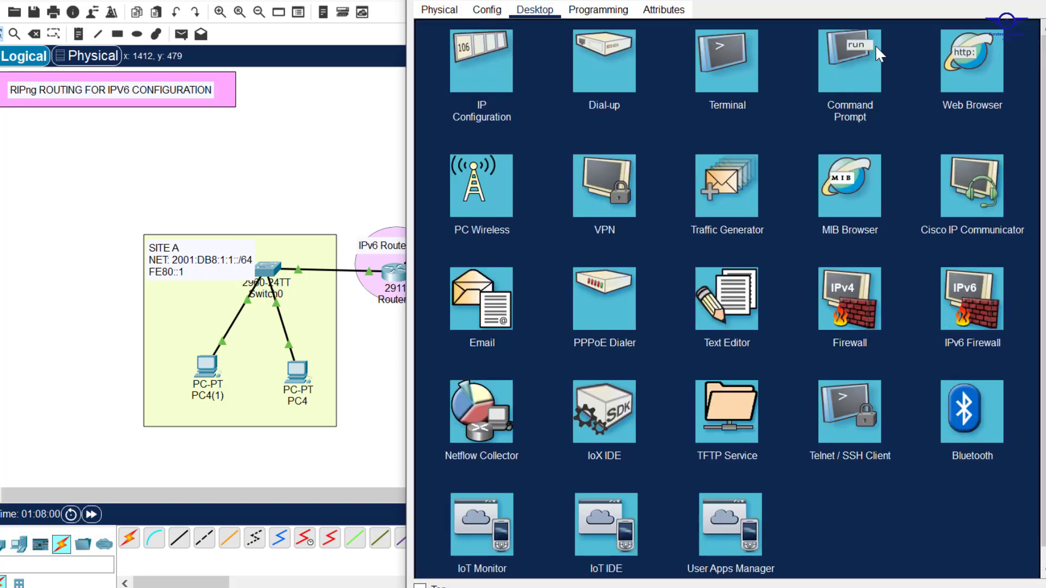
# Run ipconfig in PC4(2)'s Command Prompt, copy its global IPv6 address and close the PC's window
pyautogui.click(846, 74)
pyautogui.write('ipconfig')
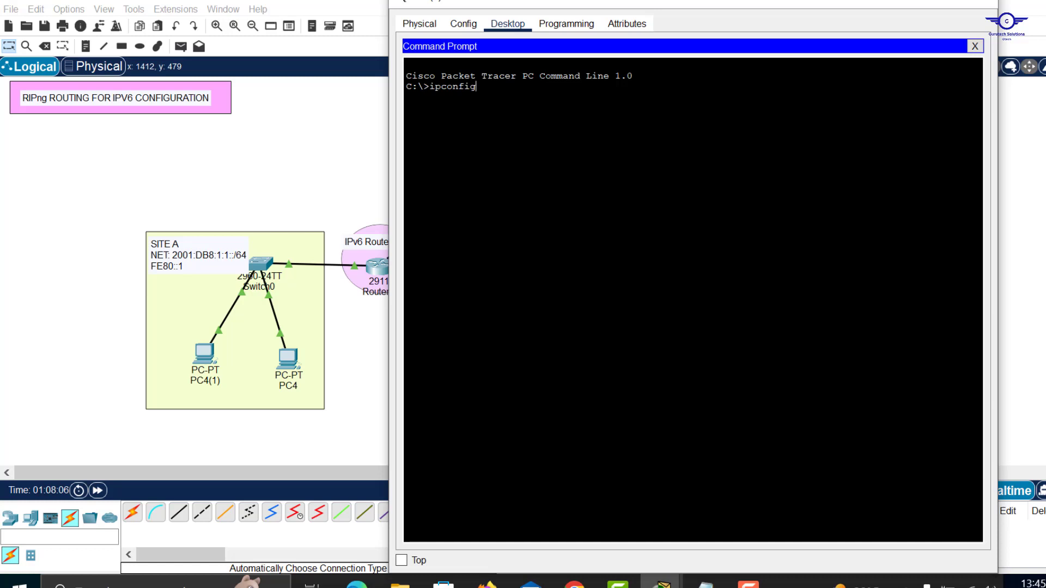
pyautogui.press('Return')
pyautogui.moveTo(801, 149); pyautogui.dragTo(621, 149)
pyautogui.rightClick(635, 150)
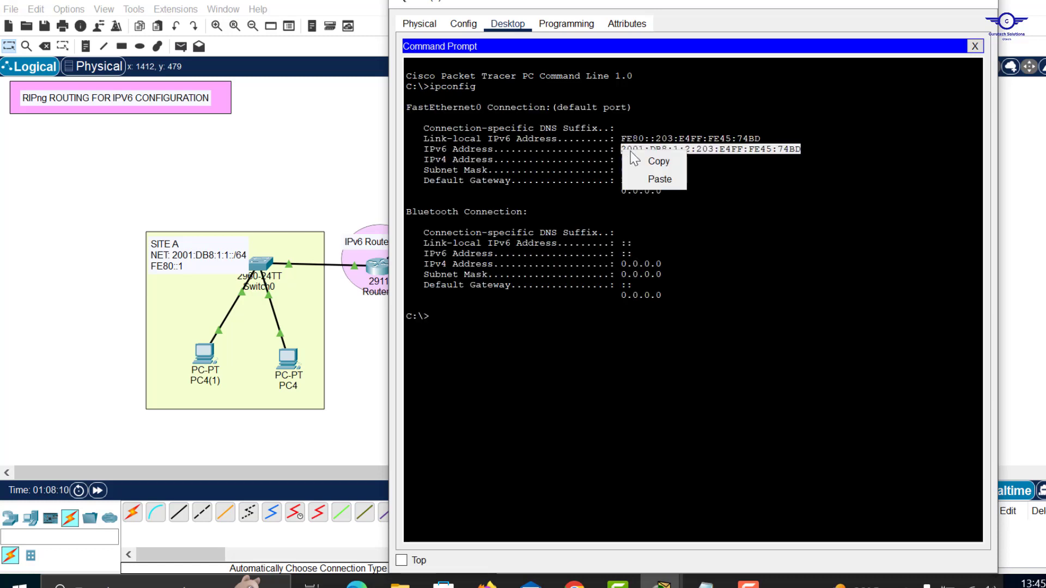
pyautogui.click(654, 158)
pyautogui.click(986, 4)
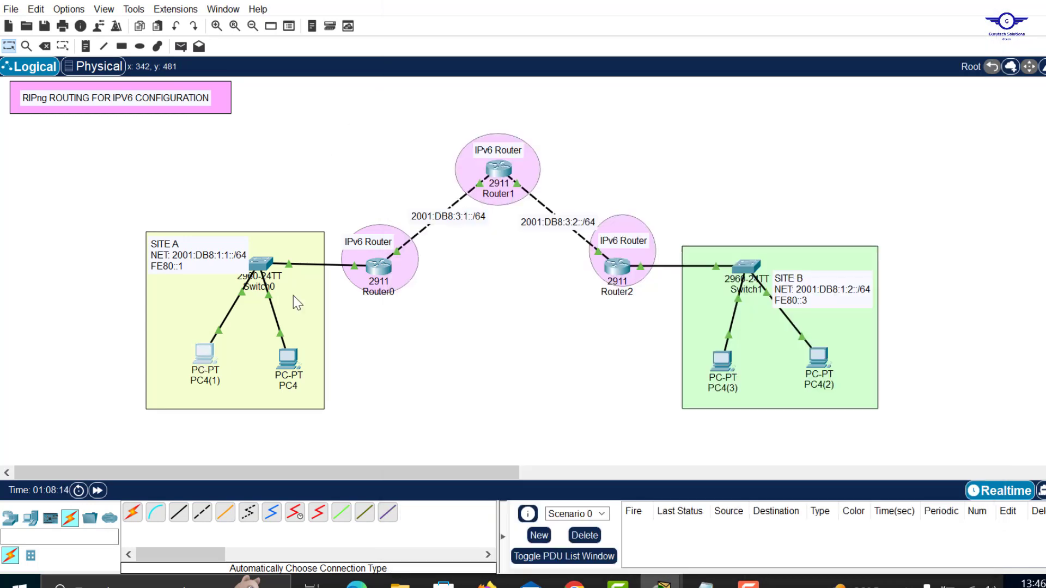
# Ping PC4(2)'s copied address 2001:DB8:1:2:203:E4FF:FE45:74BD from PC4(1)'s Command Prompt and return to the topology
pyautogui.click(207, 354)
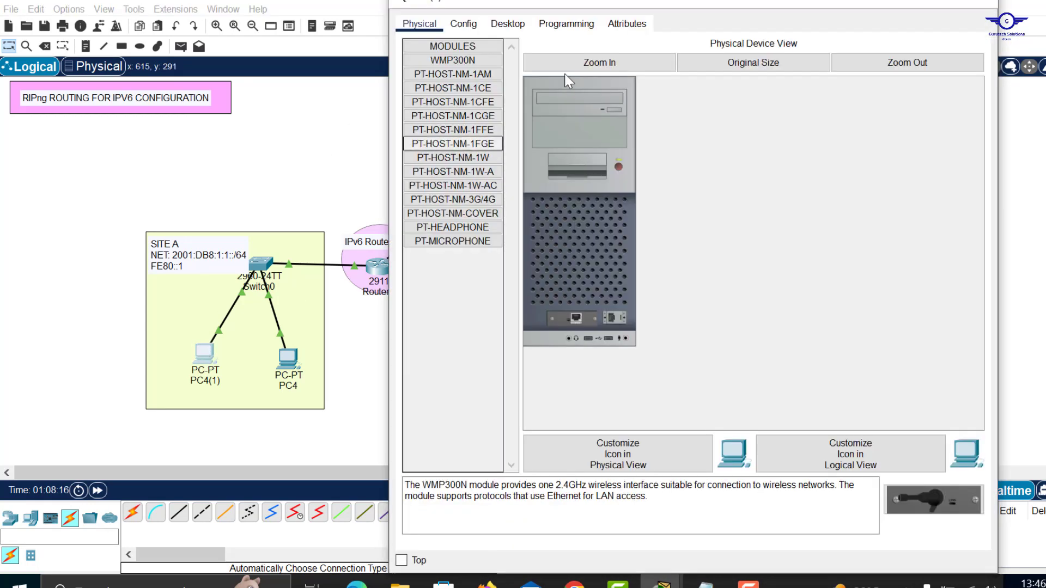
pyautogui.moveTo(607, 1); pyautogui.dragTo(607, 140)
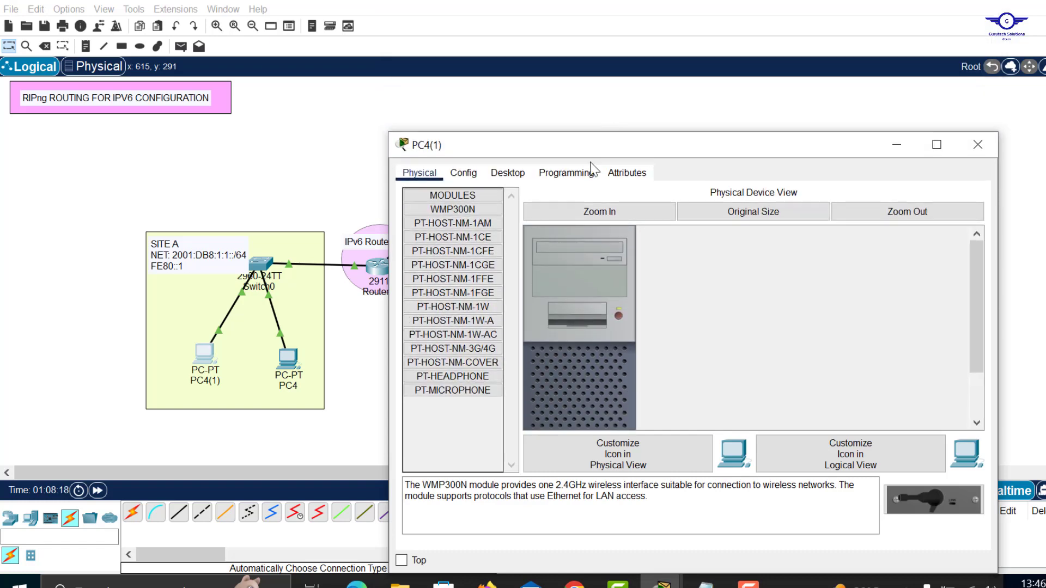
pyautogui.click(507, 173)
pyautogui.click(811, 221)
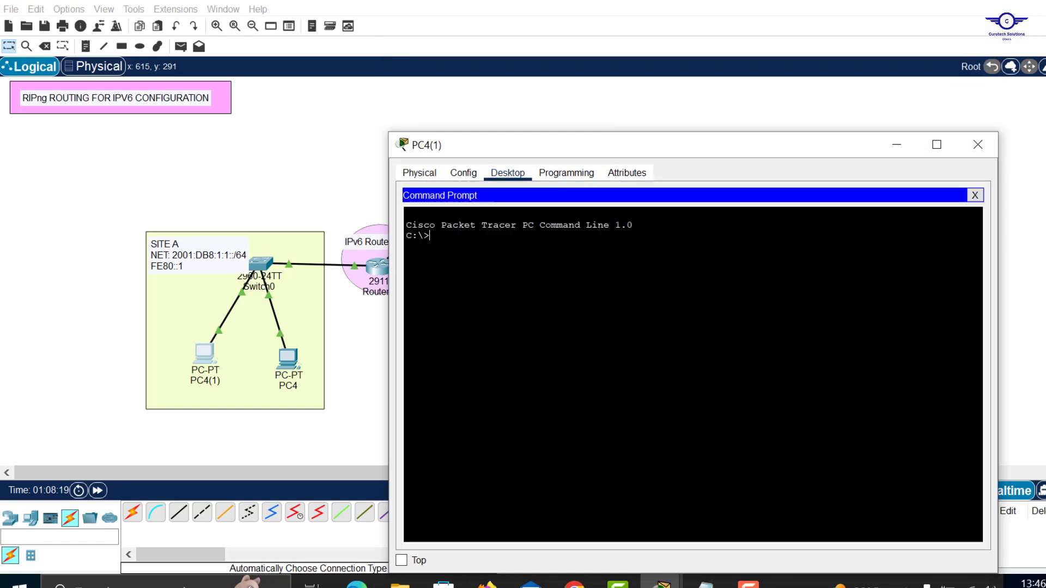
pyautogui.write('ping')
pyautogui.rightClick(582, 284)
pyautogui.click(627, 312)
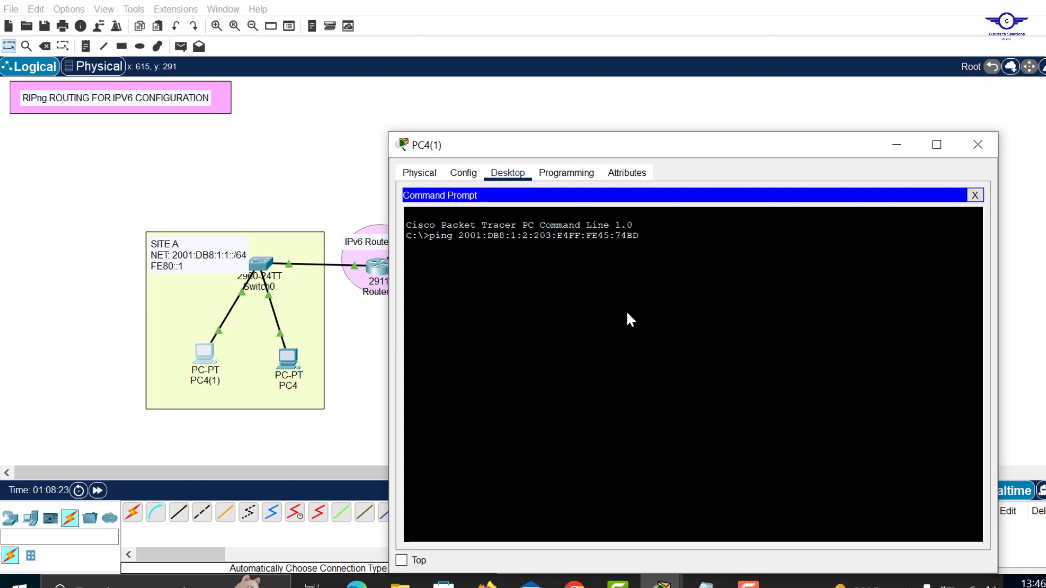
pyautogui.press('Return')
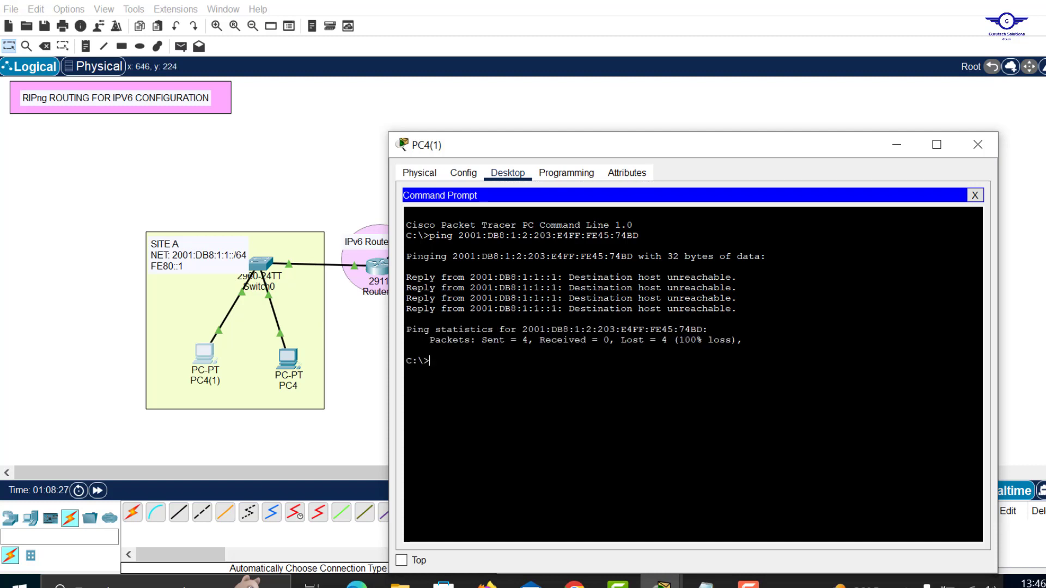
pyautogui.click(331, 141)
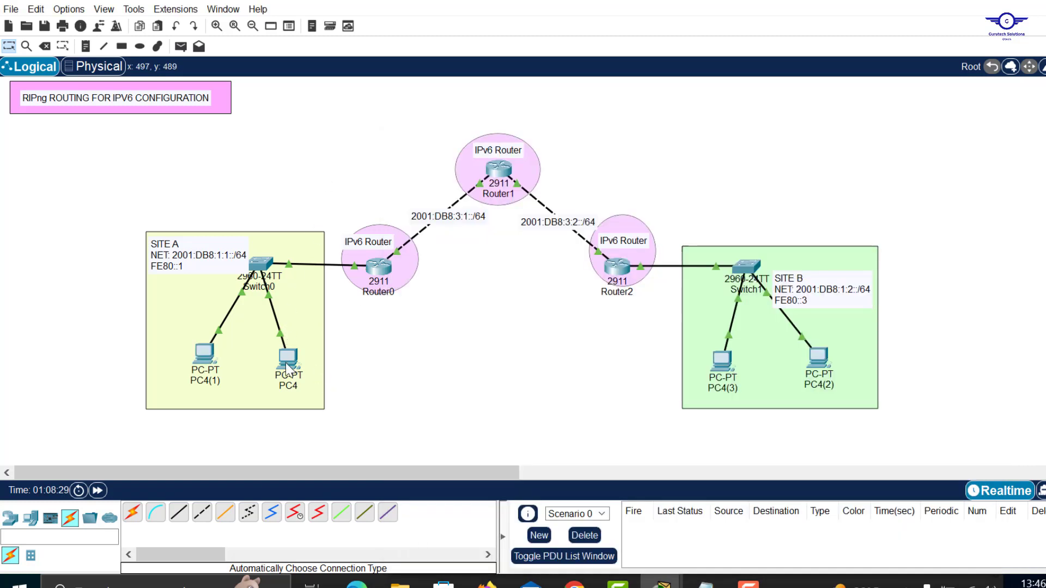
# Run ipconfig in the Command Prompt of PC4 at Site A
pyautogui.moveTo(283, 373)
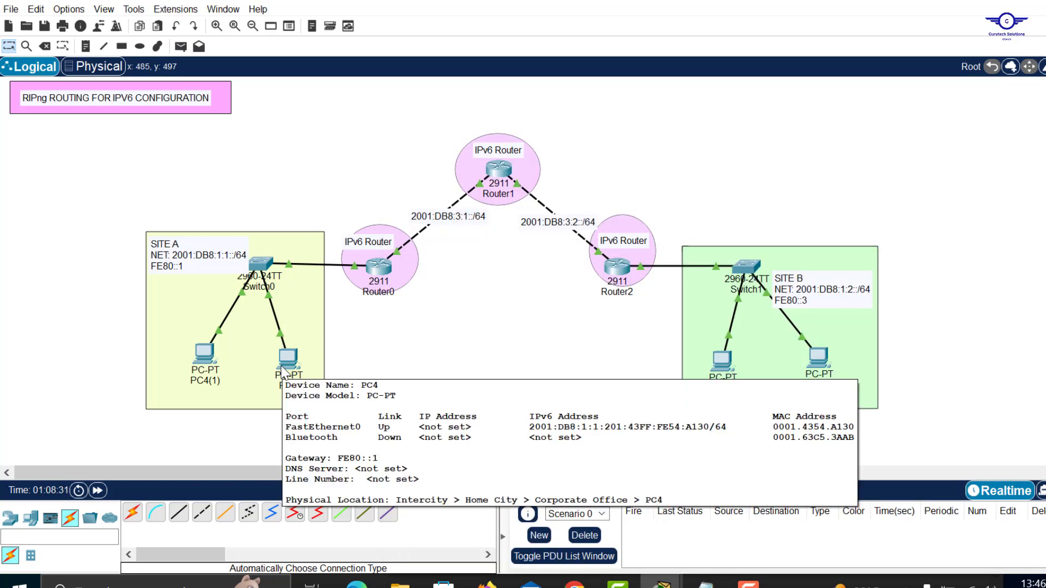
pyautogui.click(287, 363)
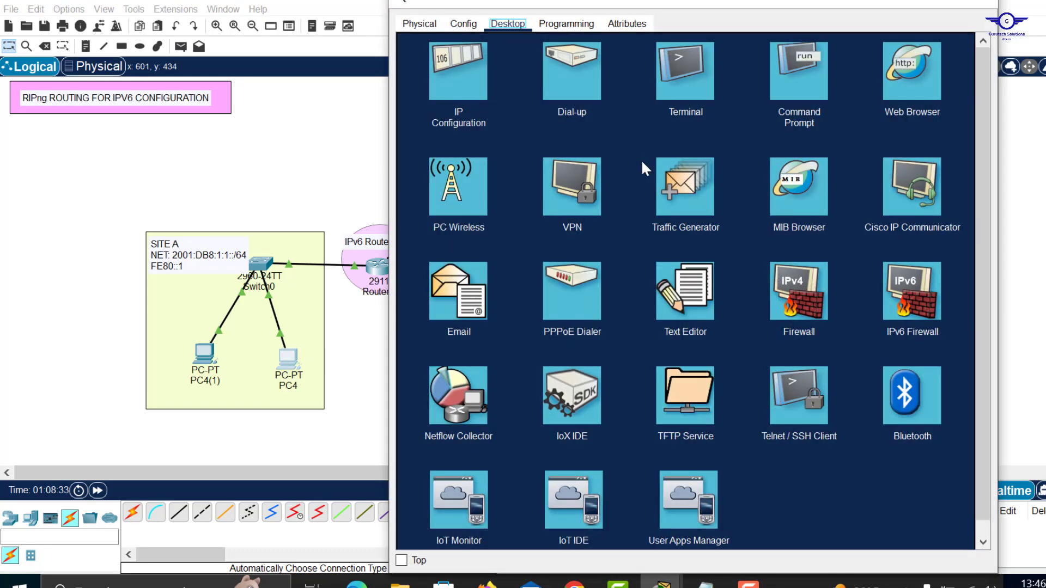
pyautogui.click(795, 76)
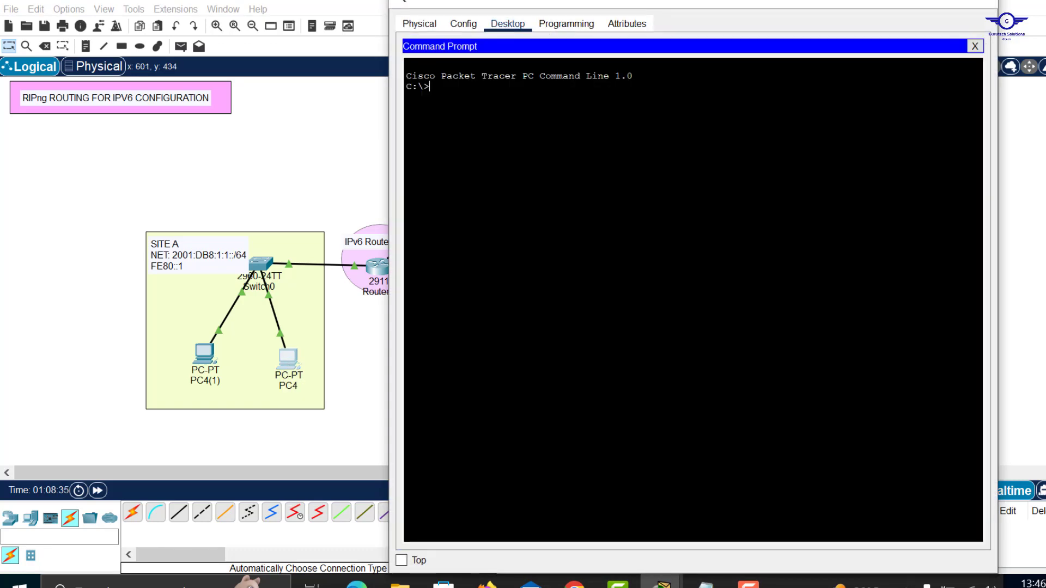
pyautogui.write('ipconfig')
pyautogui.press('Return')
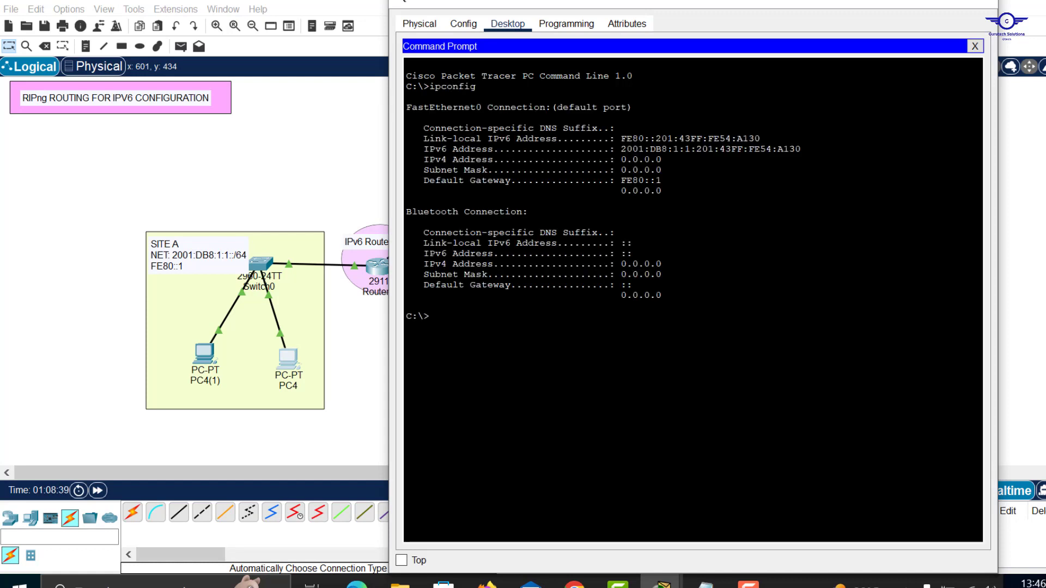
# Copy PC4's global IPv6 address from the ipconfig output and bring up PC4(1)'s Command Prompt
pyautogui.moveTo(801, 149); pyautogui.dragTo(623, 149)
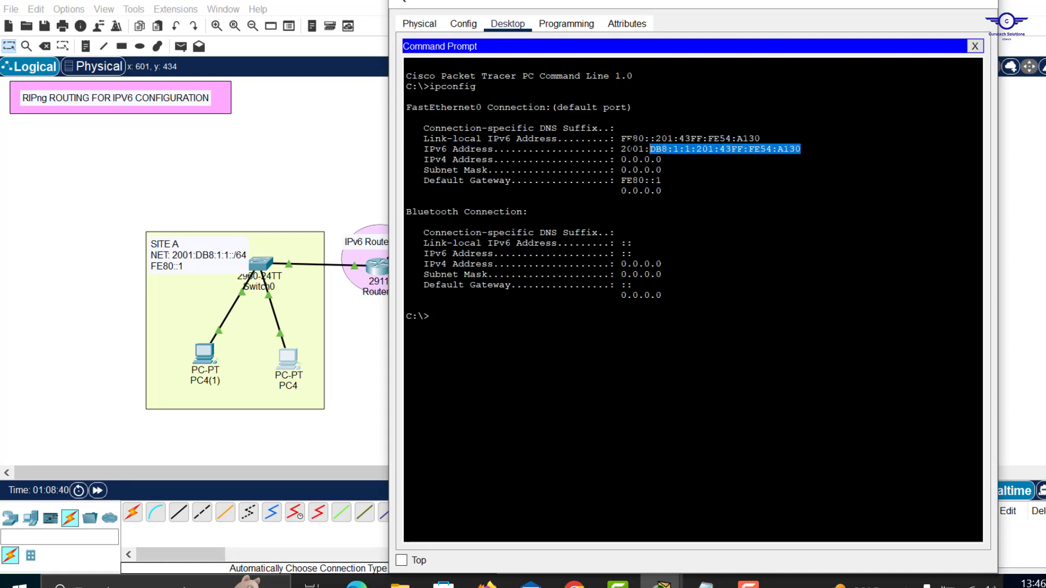
pyautogui.rightClick(622, 148)
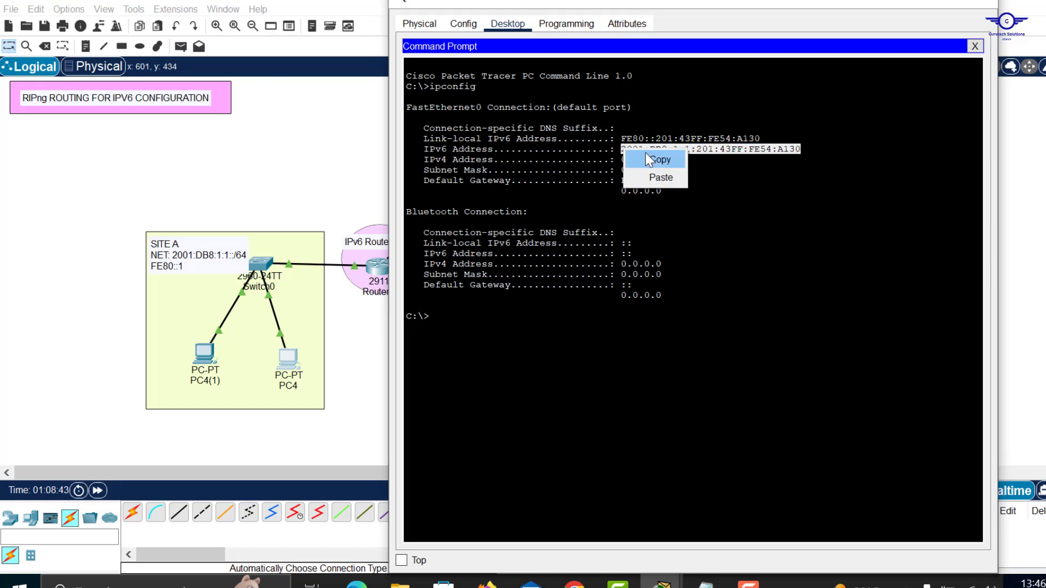
pyautogui.click(657, 161)
pyautogui.click(201, 356)
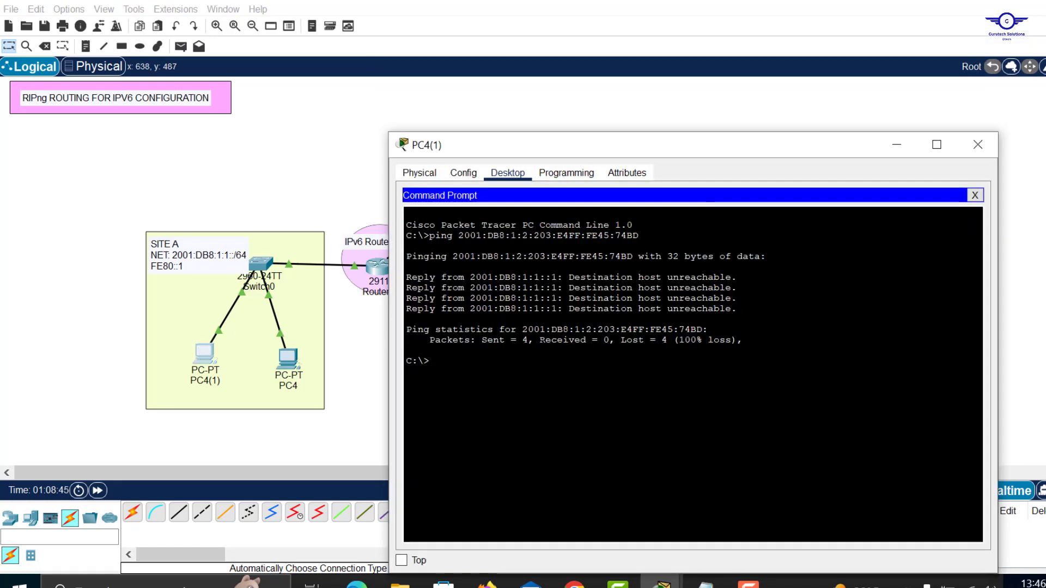
# Ping PC4's copied address 2001:DB8:1:1:201:43FF:FE54:A130 from PC4(1)'s Command Prompt and return to the topology
pyautogui.write('ping')
pyautogui.rightClick(533, 367)
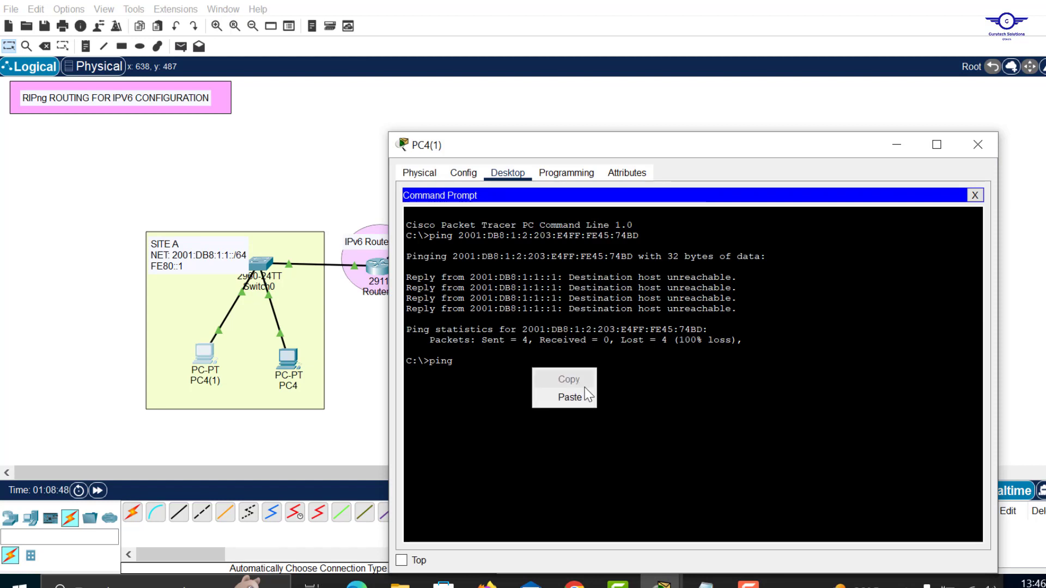
pyautogui.click(585, 393)
pyautogui.press('Return')
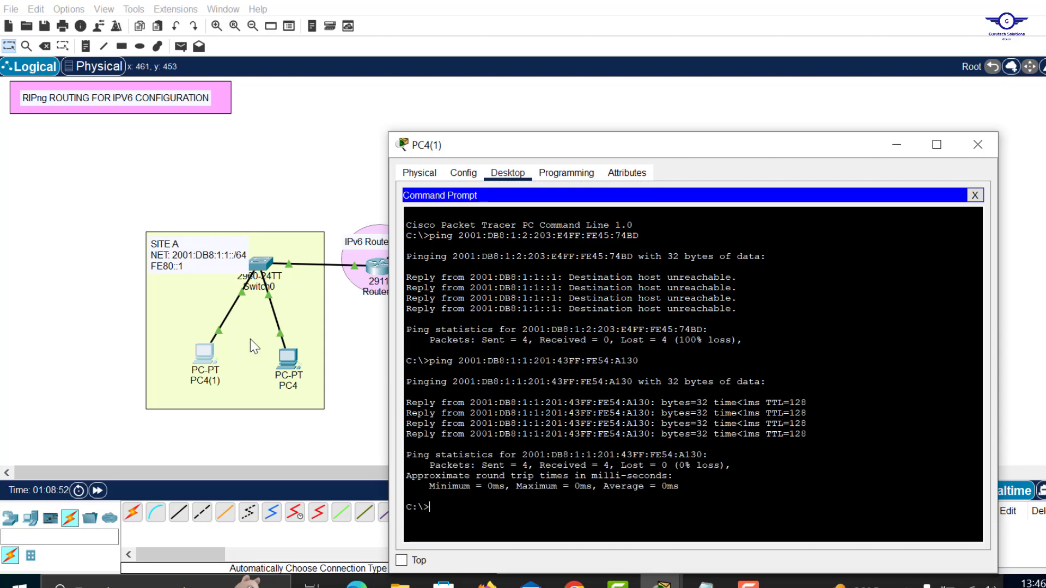
pyautogui.click(289, 190)
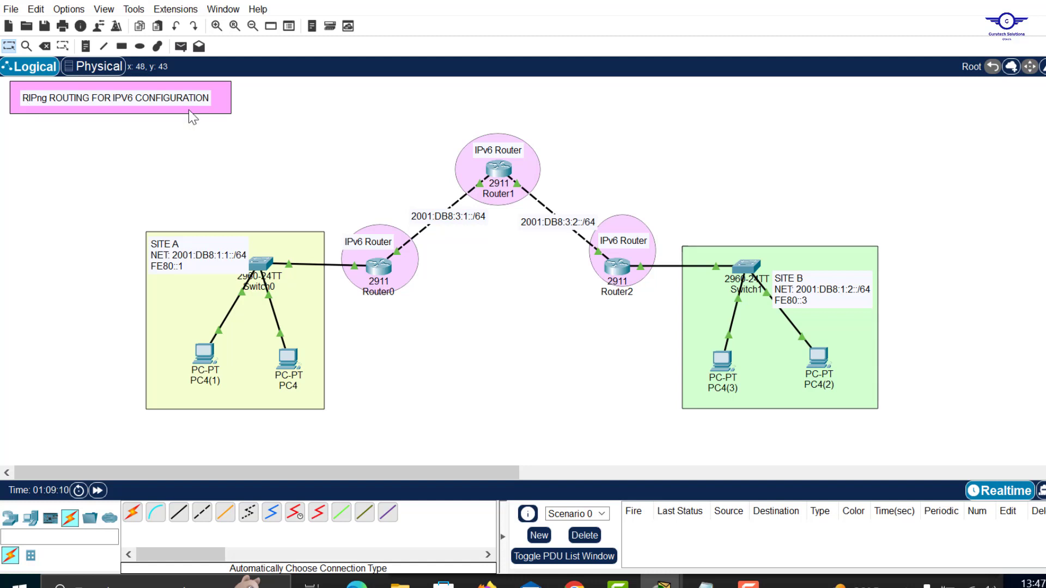
# Review the RIPng routing item in config-guide.txt in Notepad, highlight its text and return to the Packet Tracer topology
pyautogui.click(705, 582)
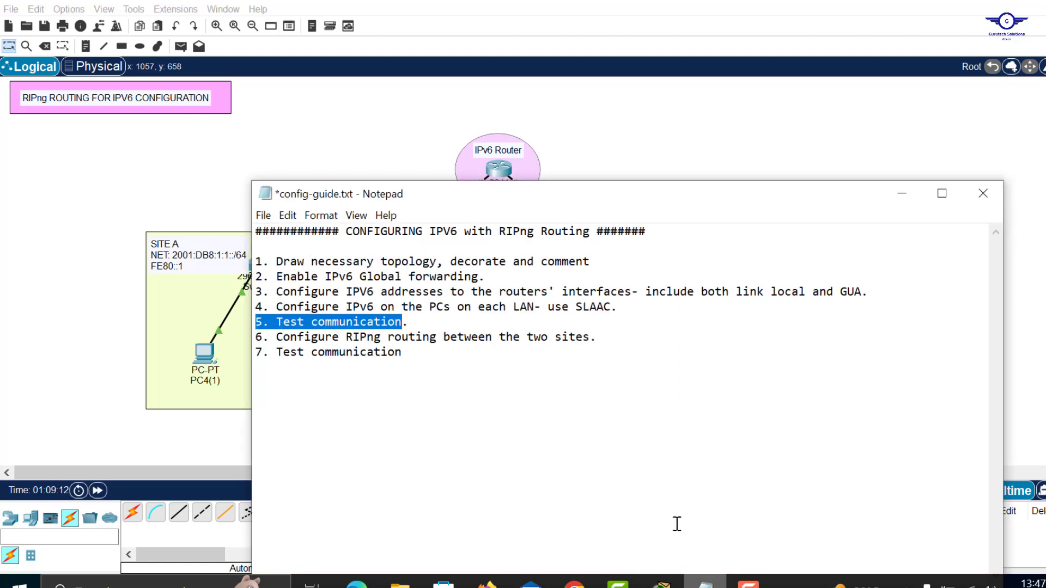
pyautogui.click(610, 341)
pyautogui.moveTo(436, 339); pyautogui.dragTo(276, 336)
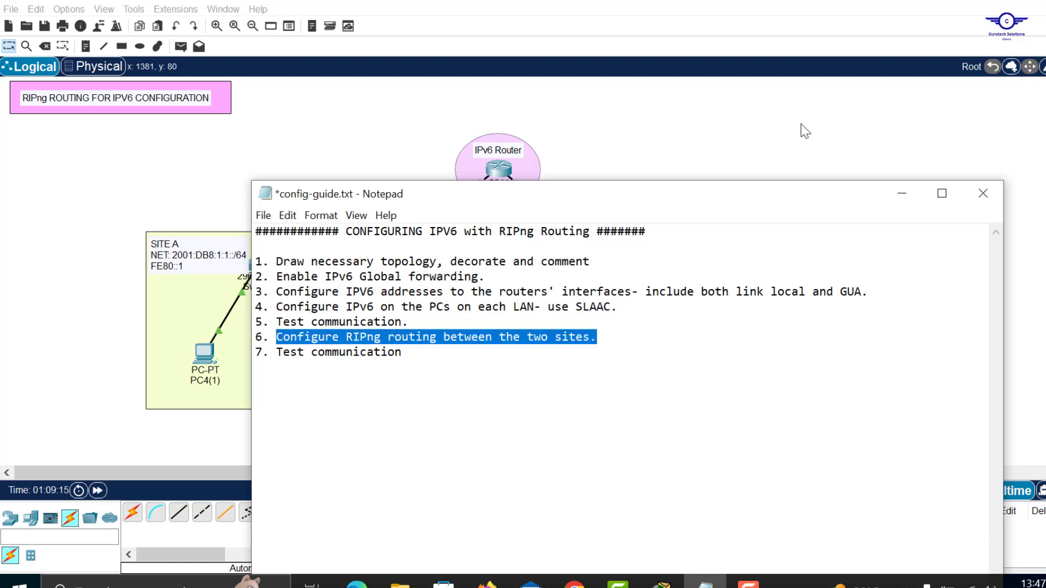
pyautogui.click(741, 143)
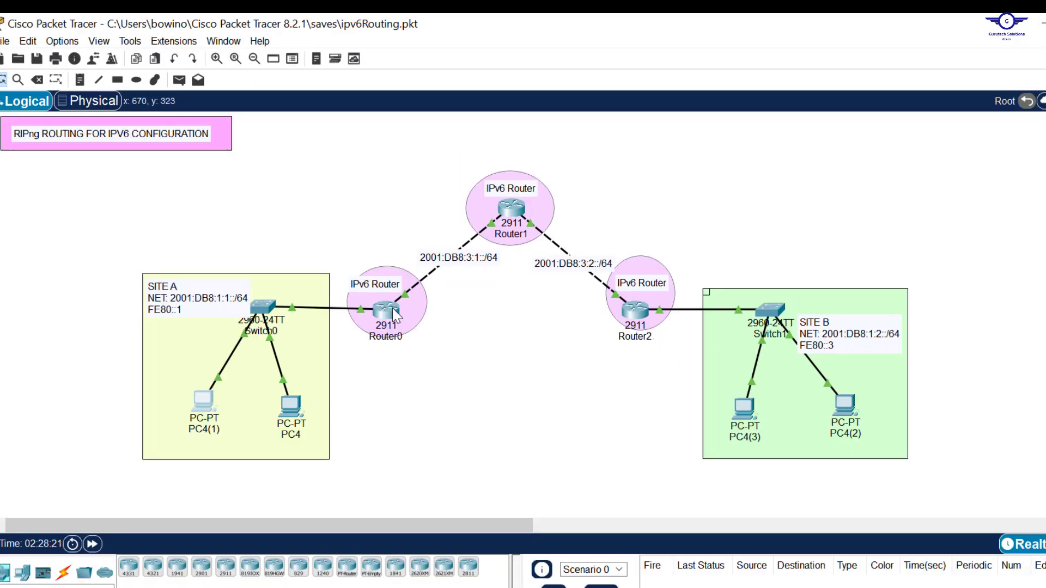
# Open Router0's command line and enter global configuration mode with en and conf t
pyautogui.click(387, 308)
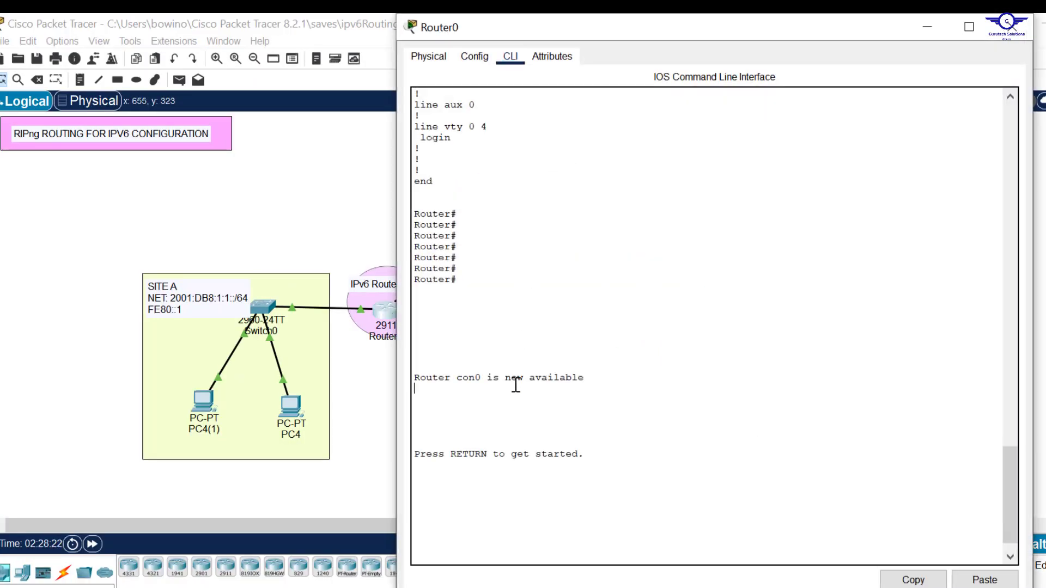
pyautogui.press('Return')
pyautogui.press('Return')
pyautogui.write('en')
pyautogui.press('Return')
pyautogui.write('conf t')
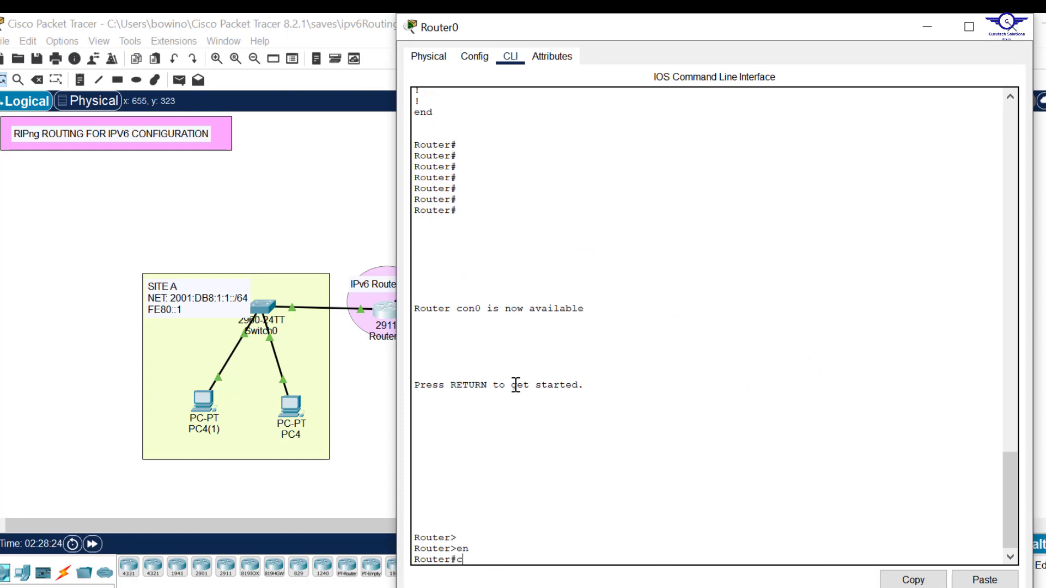
pyautogui.press('Return')
pyautogui.press('Return')
pyautogui.press('Return')
pyautogui.press('Return')
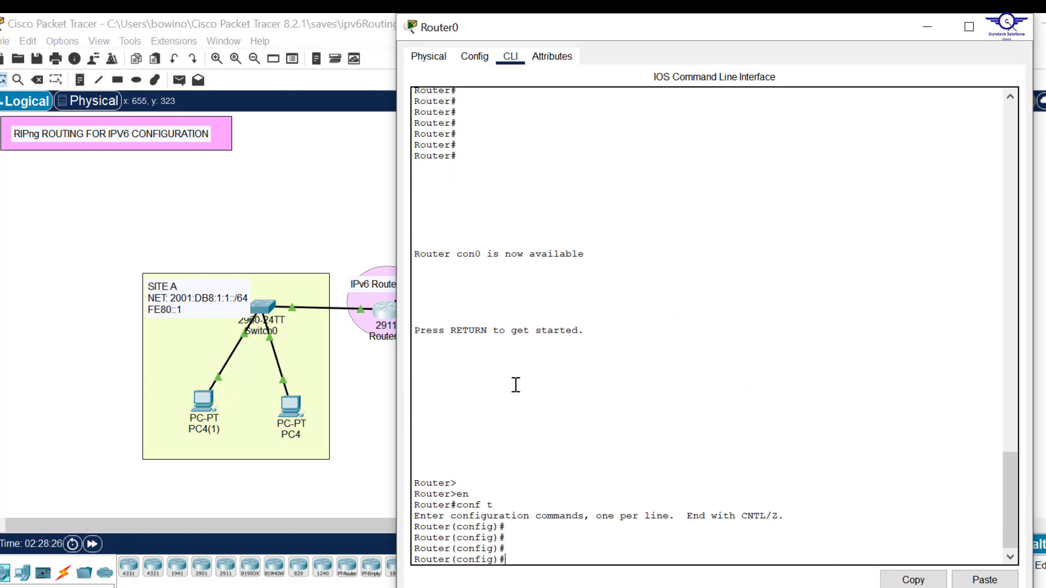
# Begin the ipv6 router rip command on Router0 and query which argument it expects
pyautogui.moveTo(709, 19); pyautogui.dragTo(757, 75)
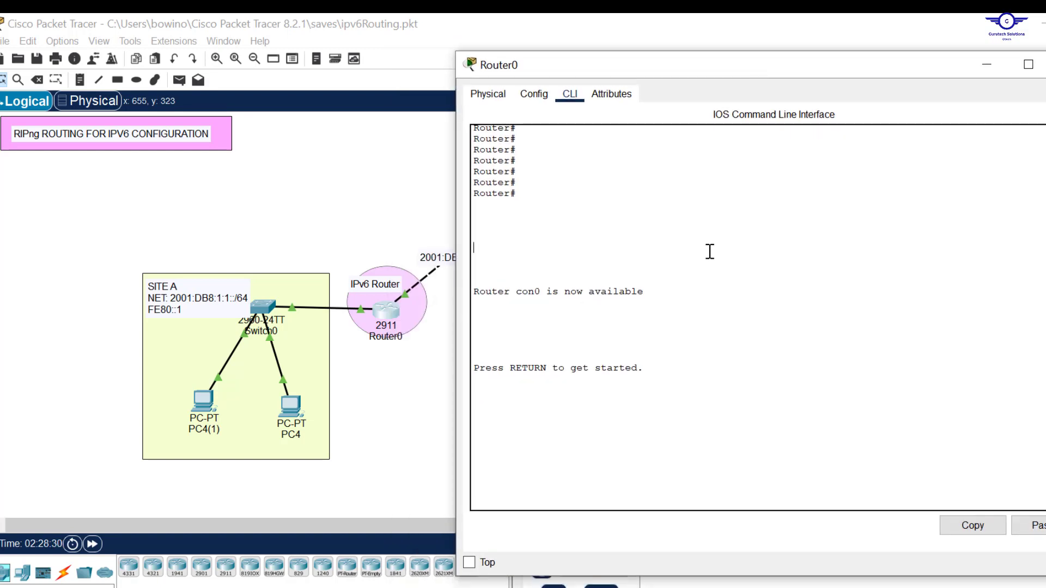
pyautogui.scroll(-4, 710, 251)
pyautogui.write('ipv')
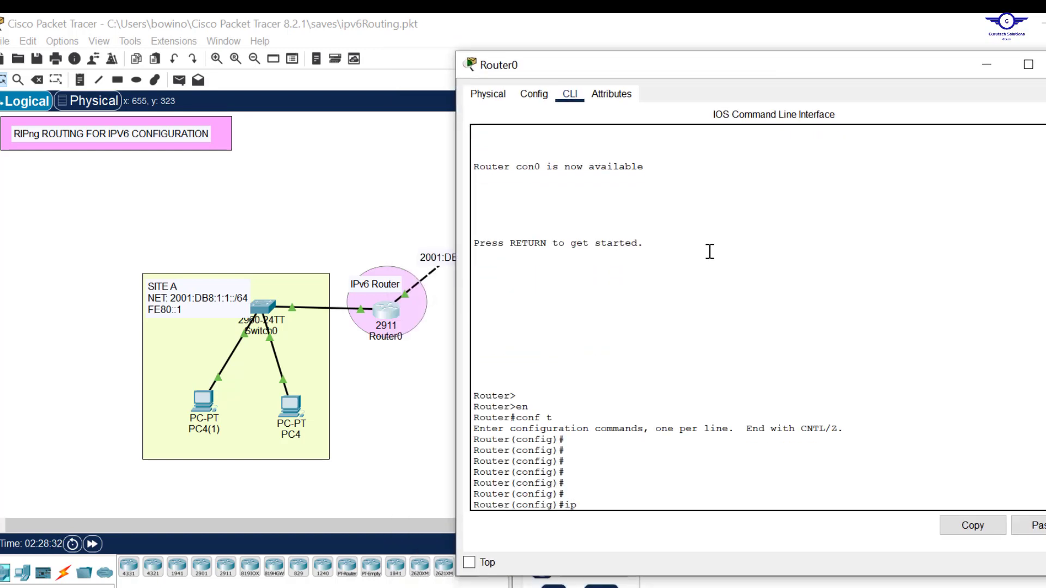
pyautogui.press('Tab')
pyautogui.write('router')
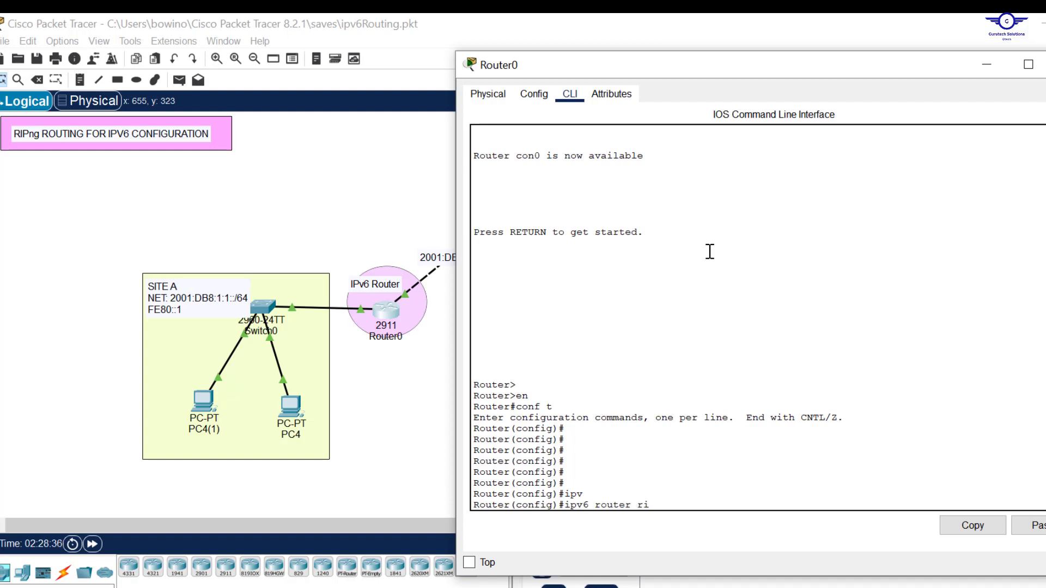
pyautogui.write(' rip ?')
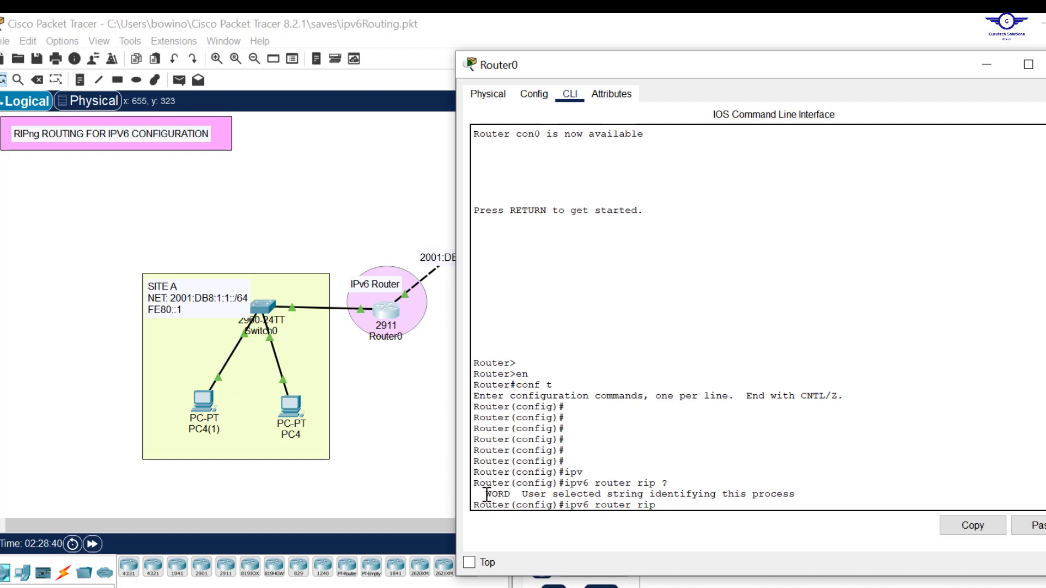
pyautogui.moveTo(485, 494); pyautogui.dragTo(509, 494)
# Complete the command as ipv6 router rip G20 to create the RIPng process, and exit to global configuration mode
pyautogui.click(705, 508)
pyautogui.write('20')
pyautogui.press('BackSpace')
pyautogui.write('G20')
pyautogui.press('Return')
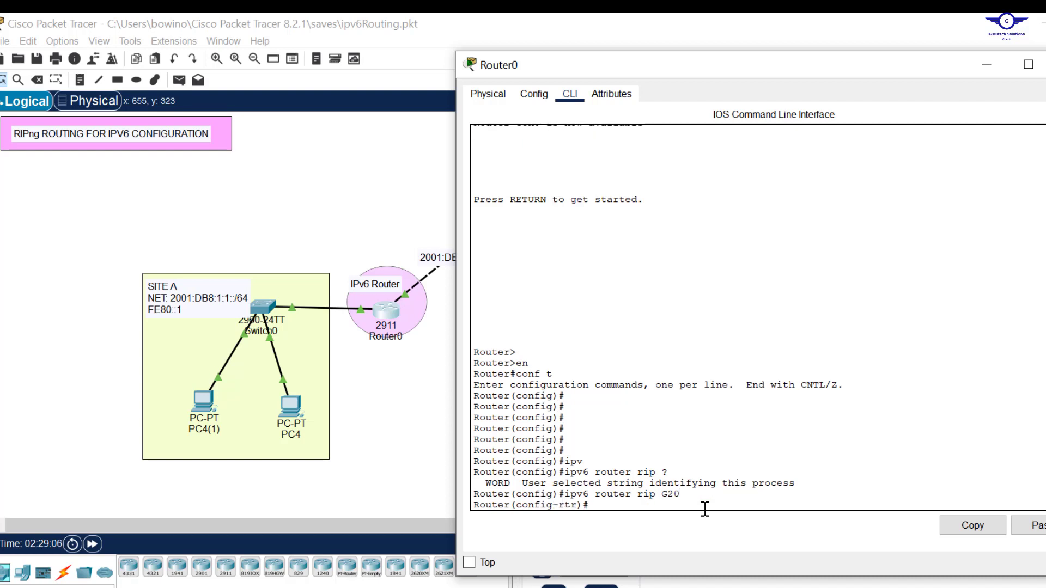
pyautogui.write('exit')
pyautogui.press('Return')
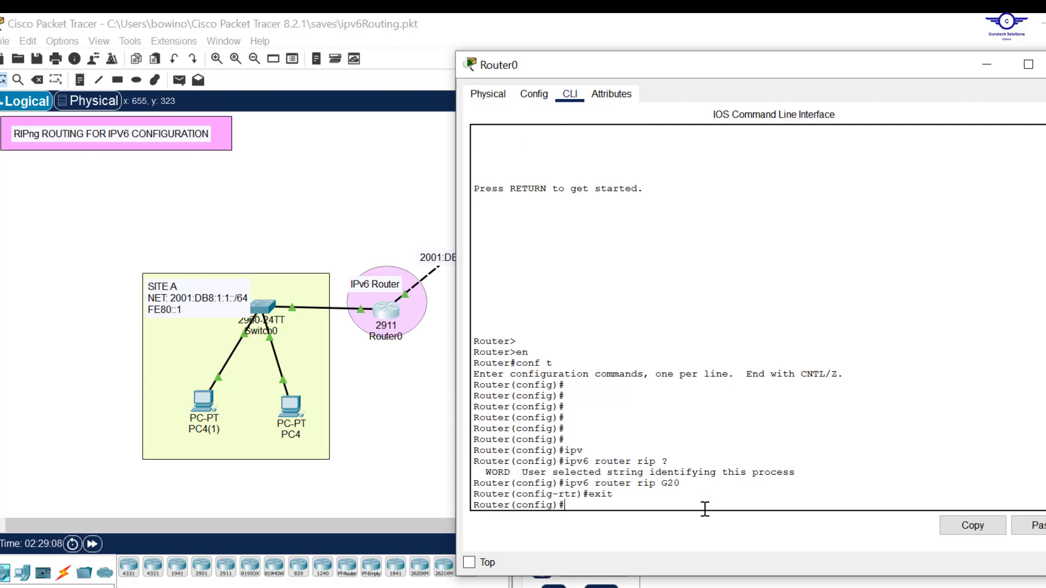
pyautogui.press('Return')
pyautogui.press('Return')
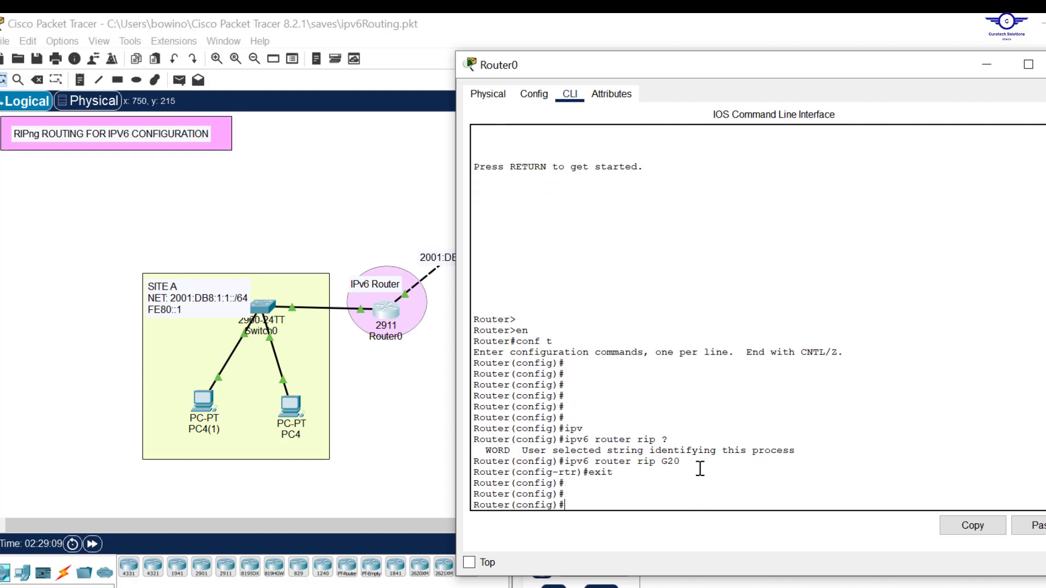
# Review the ipv6 router rip G20 command and Router0's links in the topology
pyautogui.moveTo(681, 461); pyautogui.dragTo(565, 462)
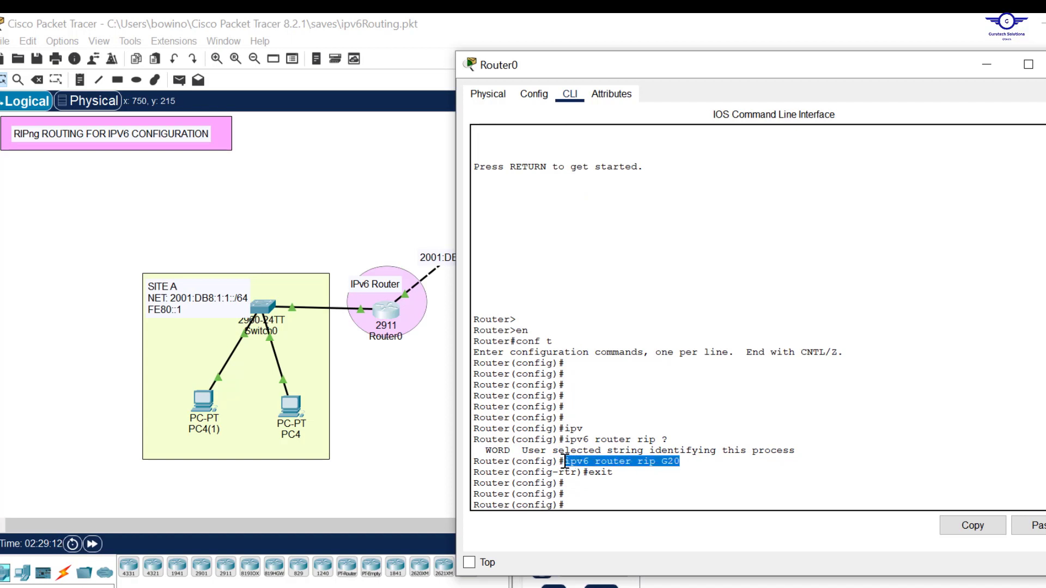
pyautogui.click(418, 392)
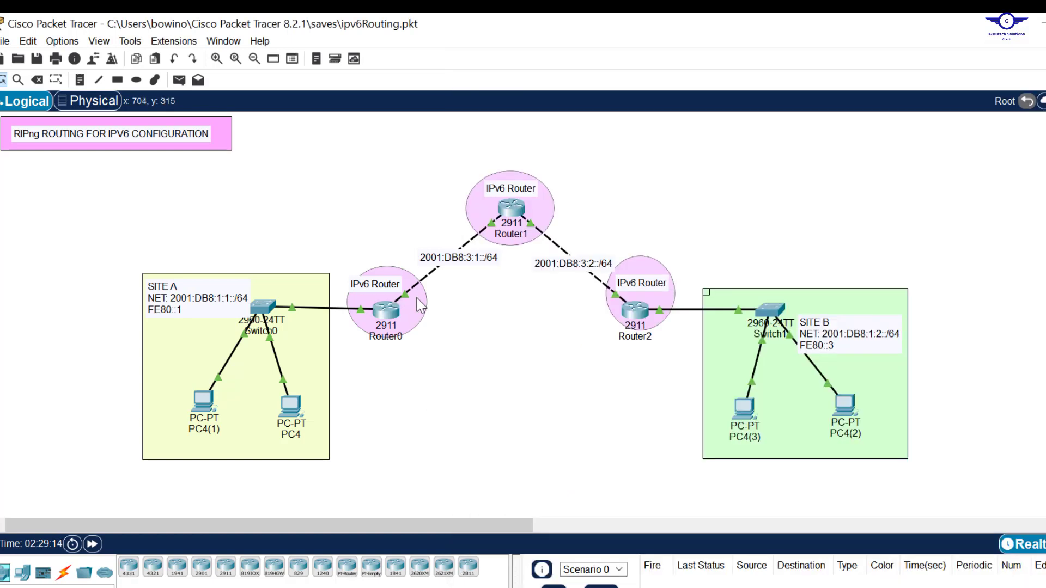
pyautogui.click(386, 310)
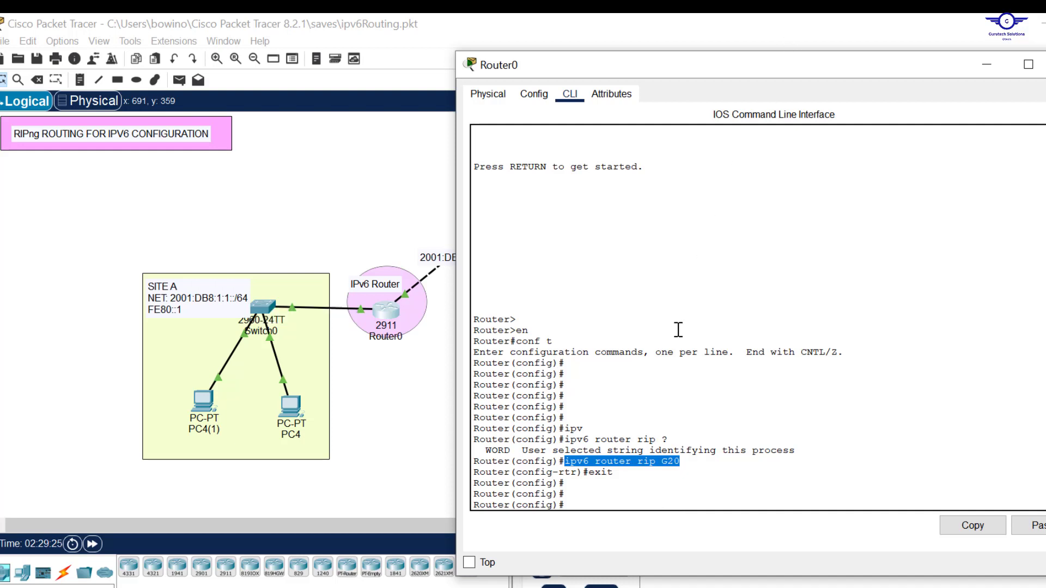
# Enable RIPng process G20 on Router0's gig0/0 interface with ipv6 rip G20 enable, and exit the interface
pyautogui.click(598, 499)
pyautogui.write('int g')
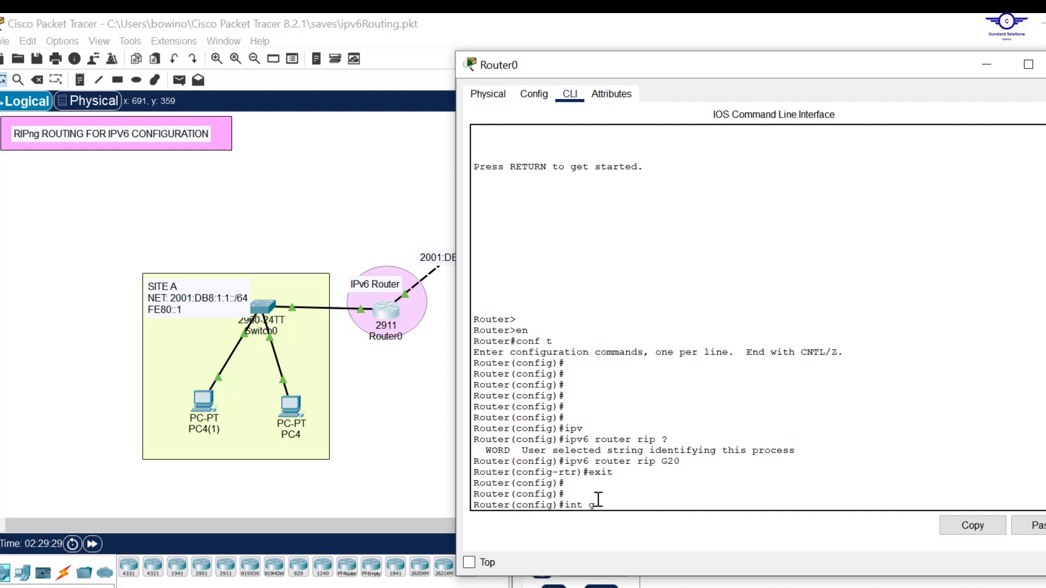
pyautogui.write('ig0/0')
pyautogui.press('Return')
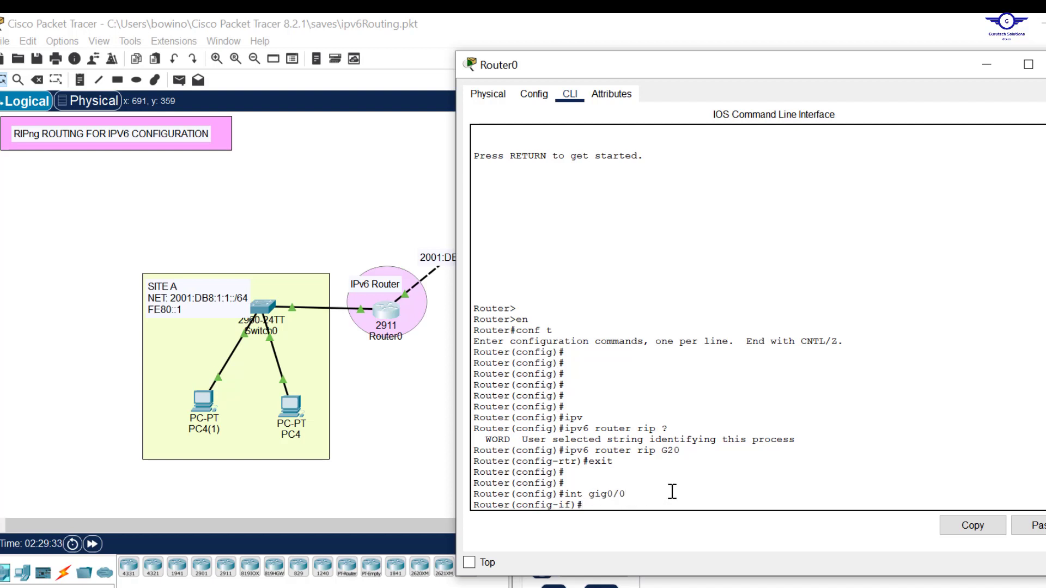
pyautogui.write('ipv')
pyautogui.press('Tab')
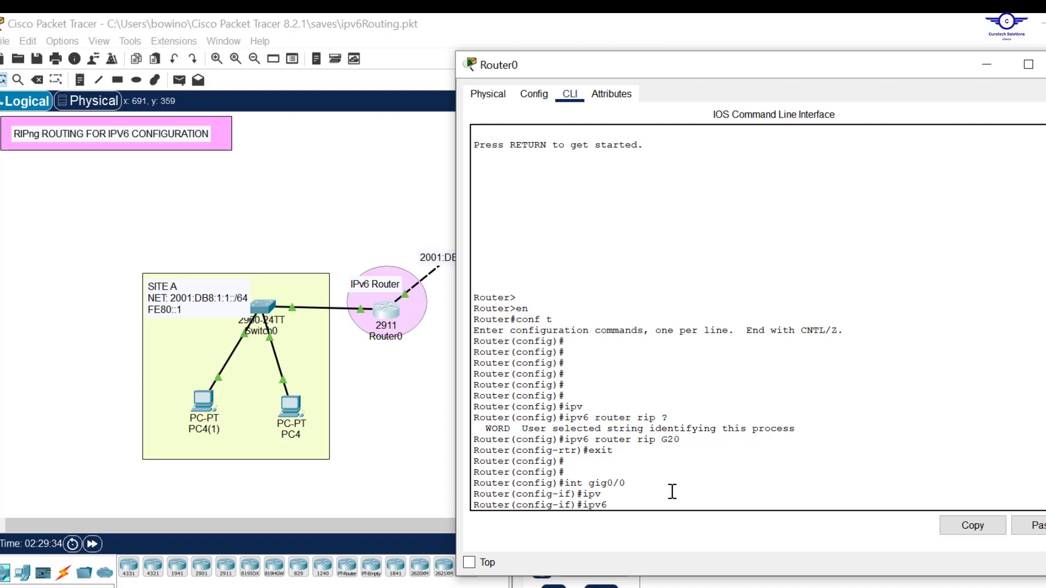
pyautogui.write('ri')
pyautogui.press('Tab')
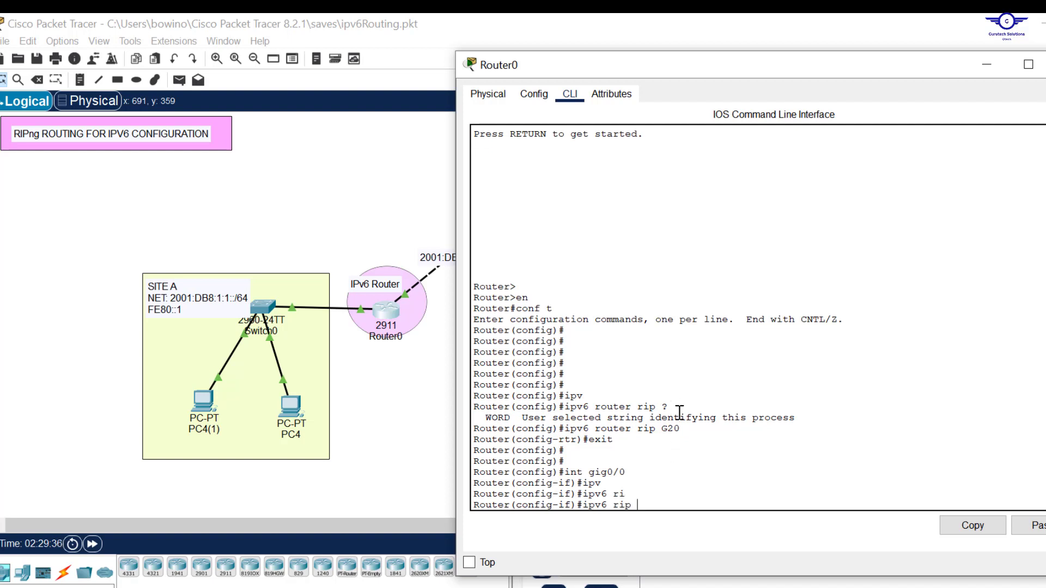
pyautogui.moveTo(678, 430); pyautogui.dragTo(662, 430)
pyautogui.write('G20')
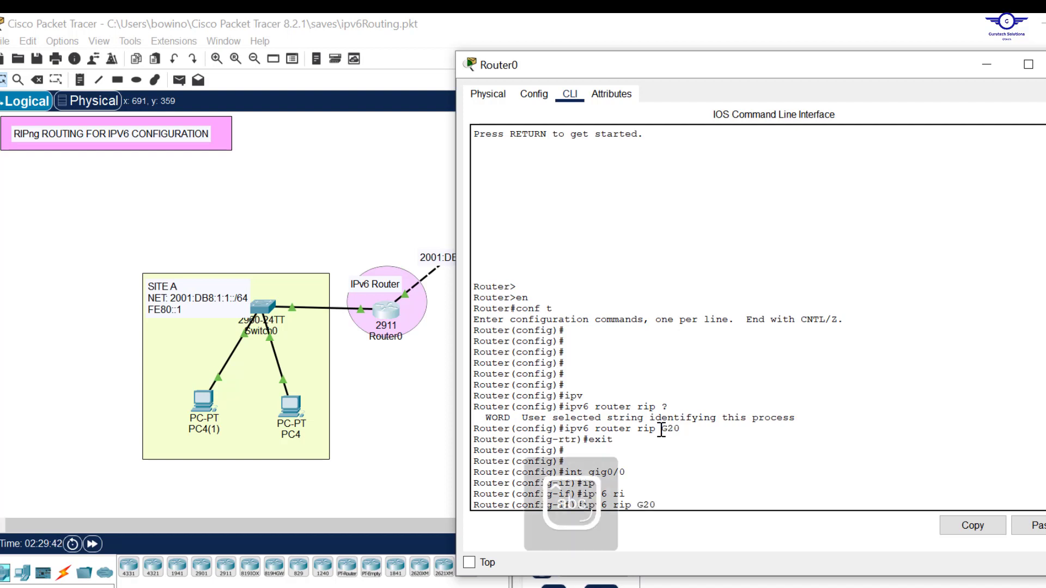
pyautogui.write(' e')
pyautogui.press('Tab')
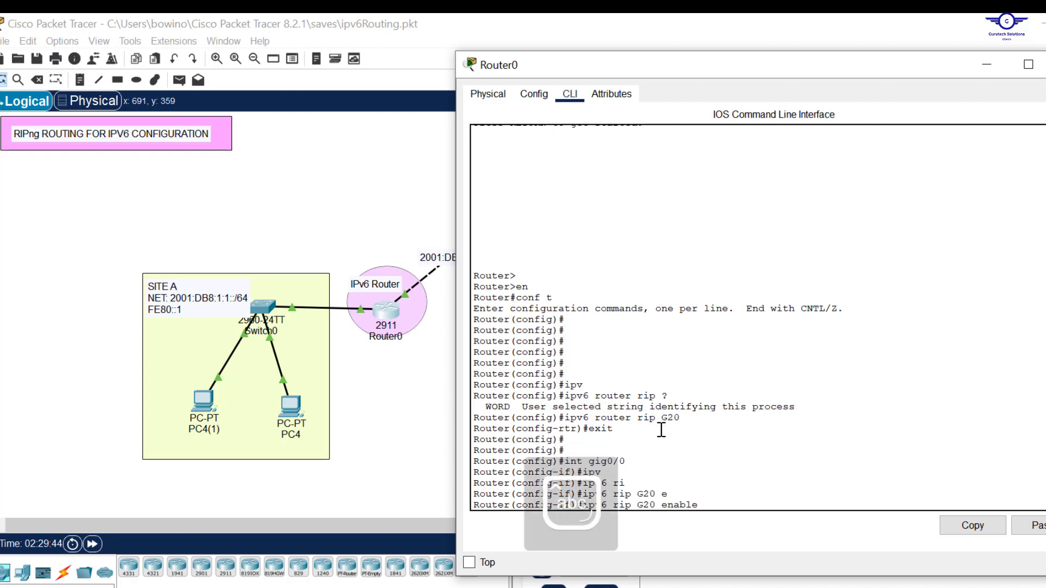
pyautogui.press('Return')
pyautogui.write('ex')
pyautogui.press('Return')
pyautogui.press('Return')
pyautogui.press('Return')
pyautogui.press('Return')
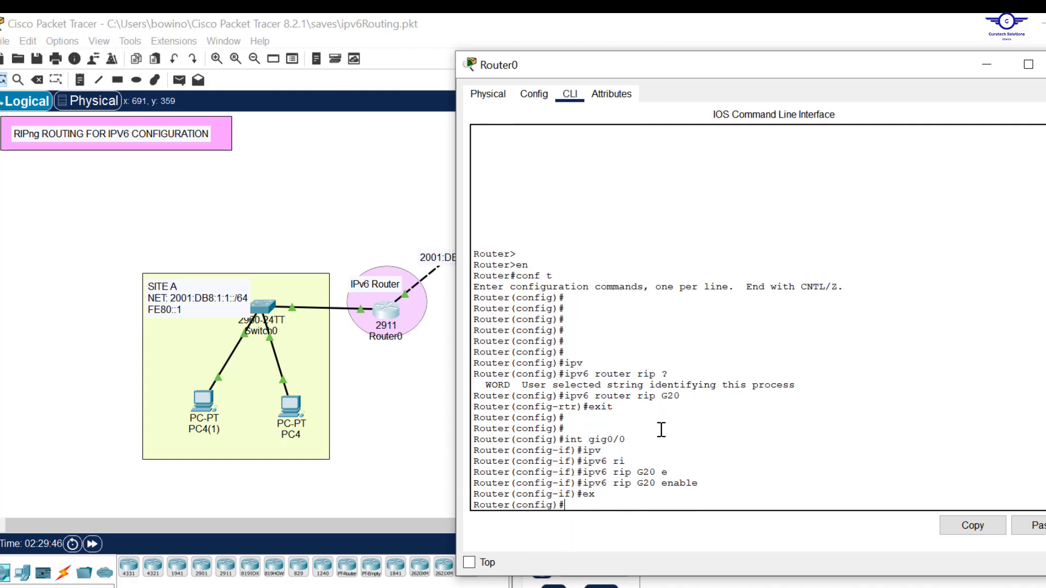
# Enable RIPng process G20 on Router0's gig0/1 interface with ipv6 rip G20 enable, and exit the interface
pyautogui.press('Up')
pyautogui.press('Up')
pyautogui.press('Up')
pyautogui.press('Up')
pyautogui.press('Up')
pyautogui.press('Up')
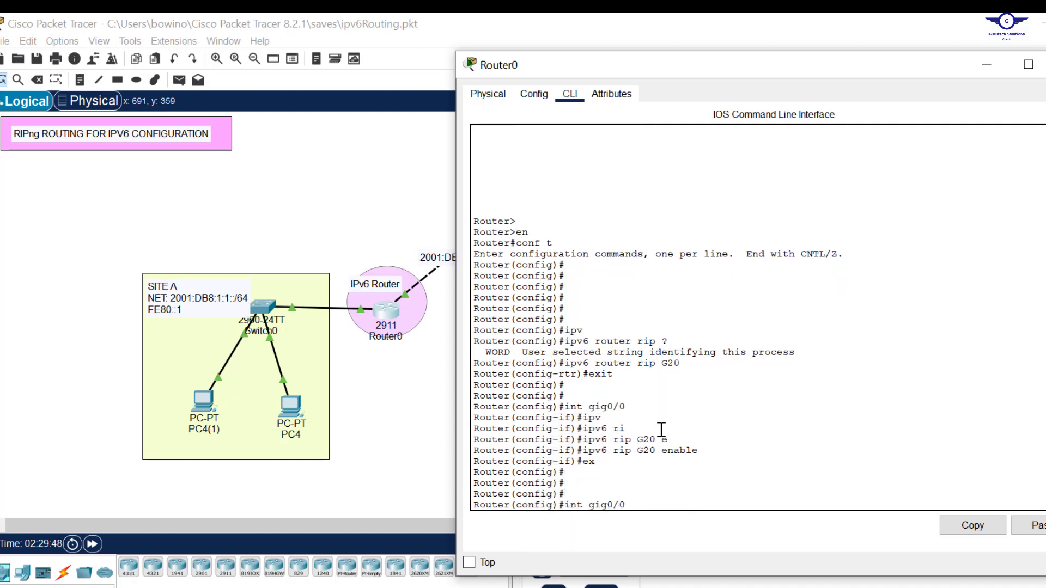
pyautogui.press('BackSpace')
pyautogui.write('1')
pyautogui.press('Return')
pyautogui.press('Up')
pyautogui.press('Up')
pyautogui.press('Up')
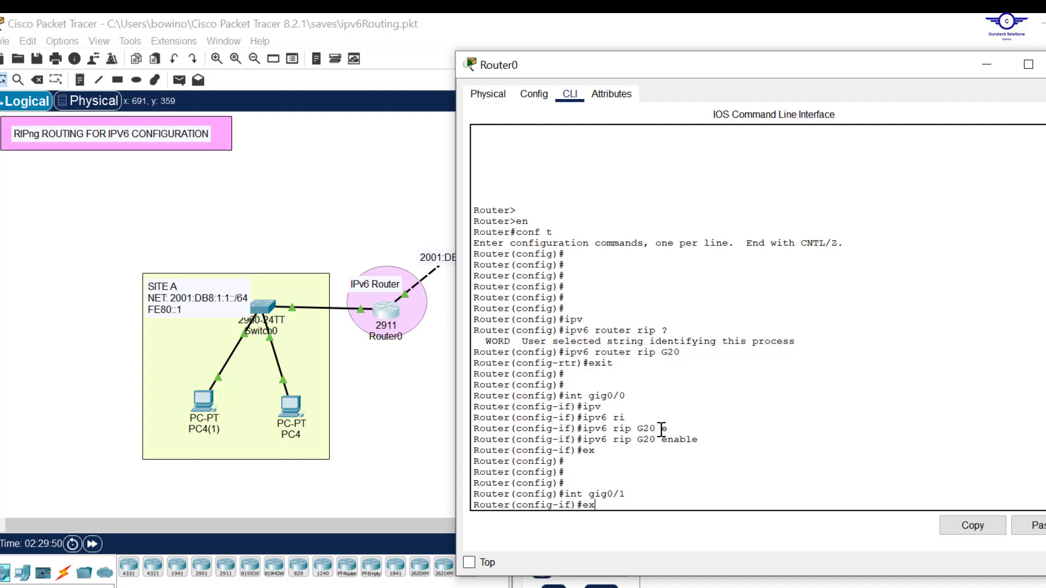
pyautogui.press('Return')
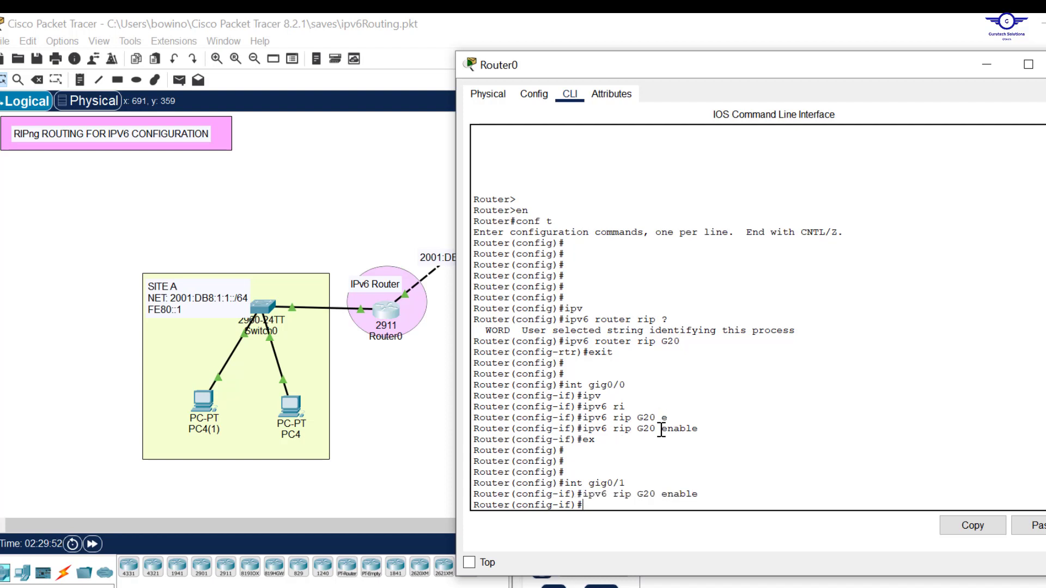
pyautogui.press('Return')
pyautogui.press('Return')
pyautogui.press('Return')
pyautogui.press('Return')
# Save Router0's configuration with do wr and return to the topology
pyautogui.write('do')
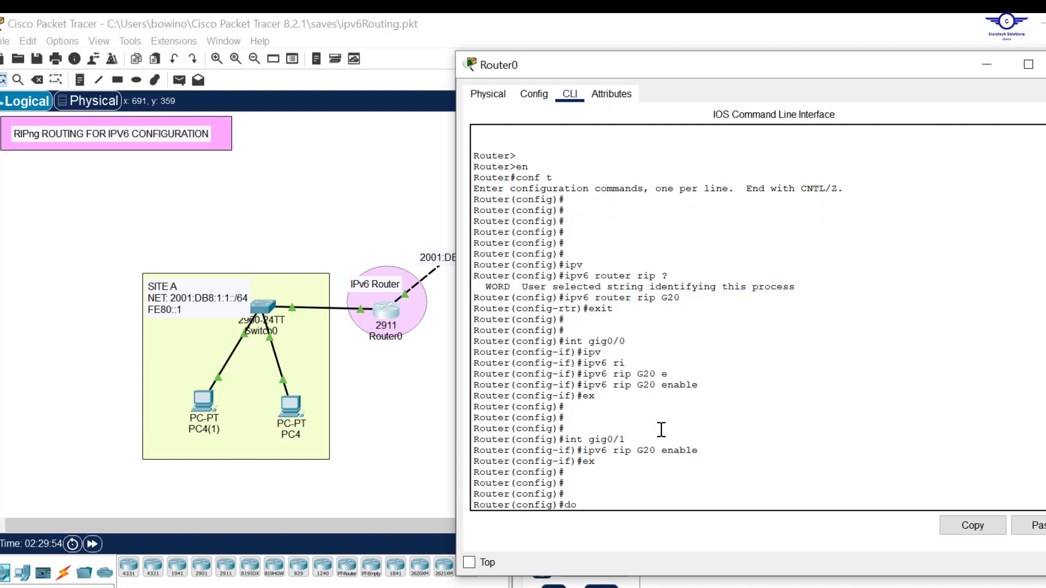
pyautogui.write(' wr')
pyautogui.press('Return')
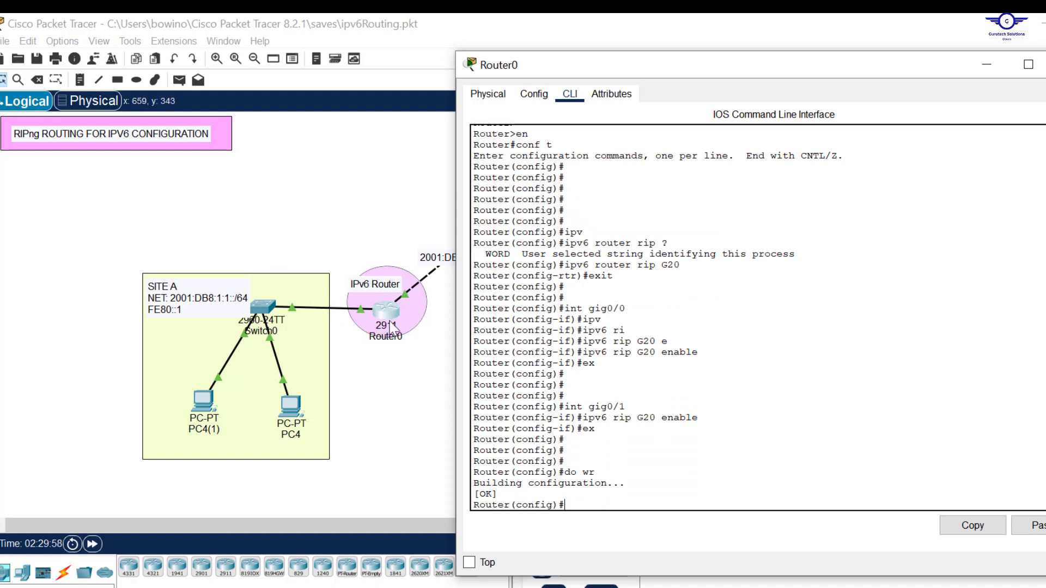
pyautogui.click(413, 188)
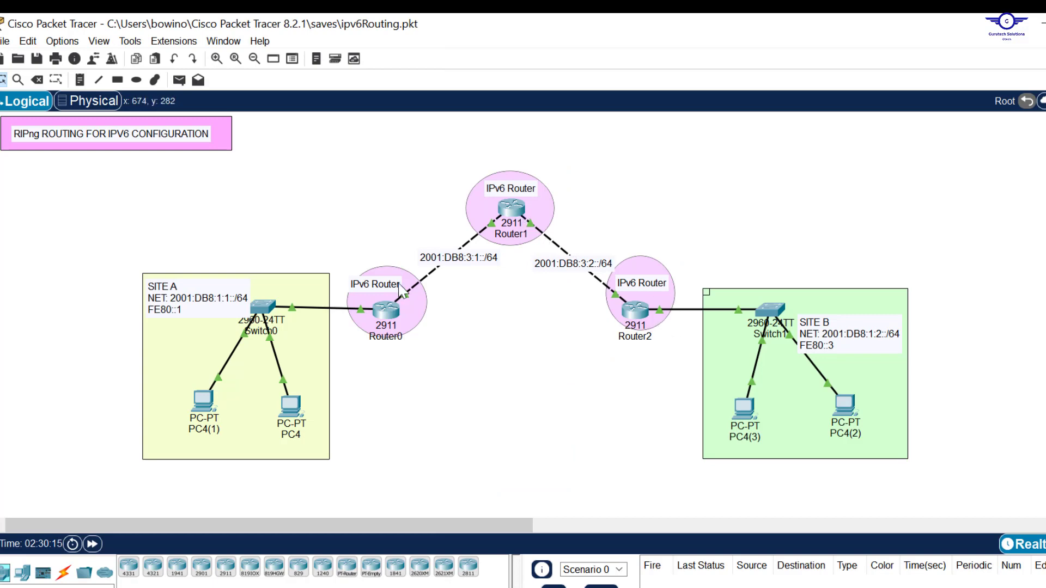
# Open a blank Notepad document alongside Router0's command line and copy the ipv6 router rip G20 command from the router's output
pyautogui.click(386, 312)
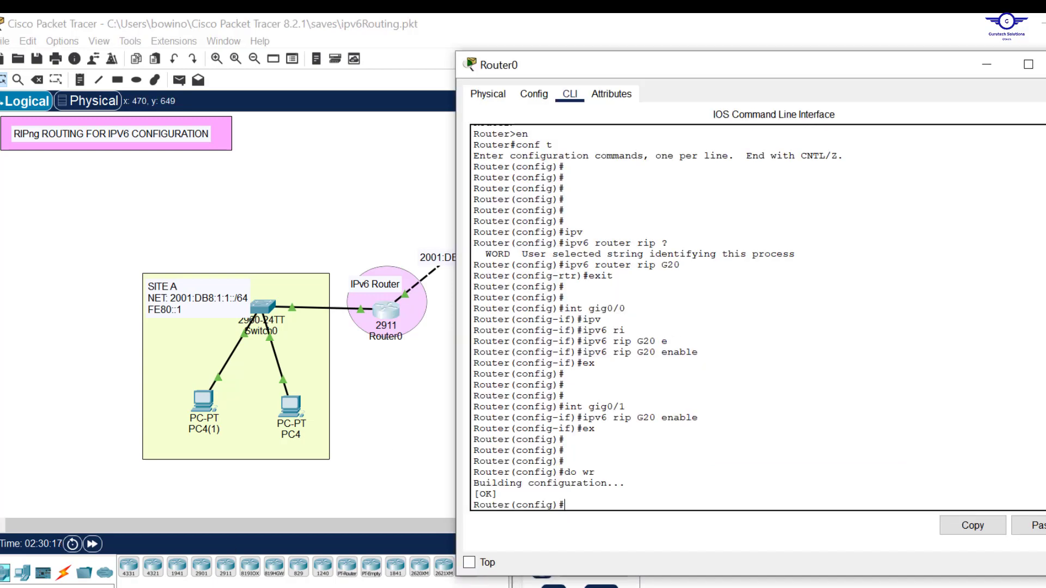
pyautogui.press('super')
pyautogui.write('no')
pyautogui.press('Return')
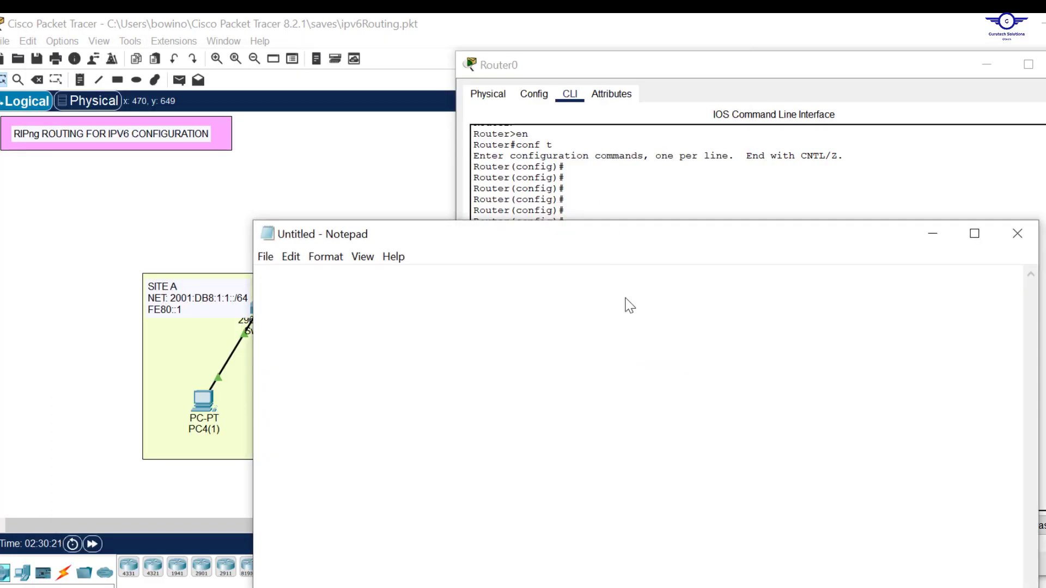
pyautogui.moveTo(617, 241); pyautogui.dragTo(676, 408)
pyautogui.moveTo(679, 265); pyautogui.dragTo(565, 267)
pyautogui.click(975, 531)
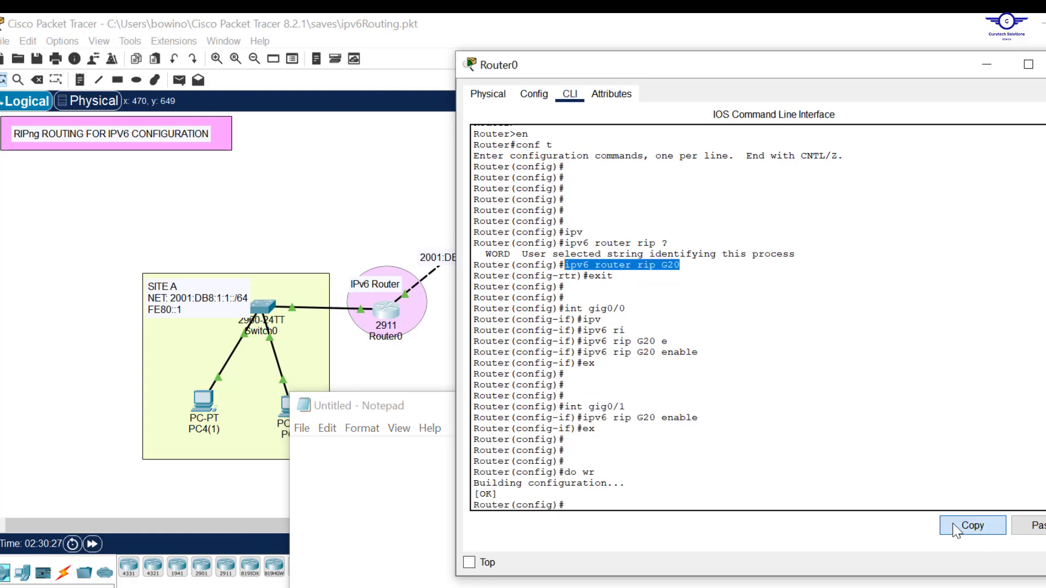
# Add the lines ipv6 router rip G20 and int gig0/0 to the Notepad document, copying the interface command from Router0's output
pyautogui.click(381, 455)
pyautogui.hotkey('ctrl', 'v')
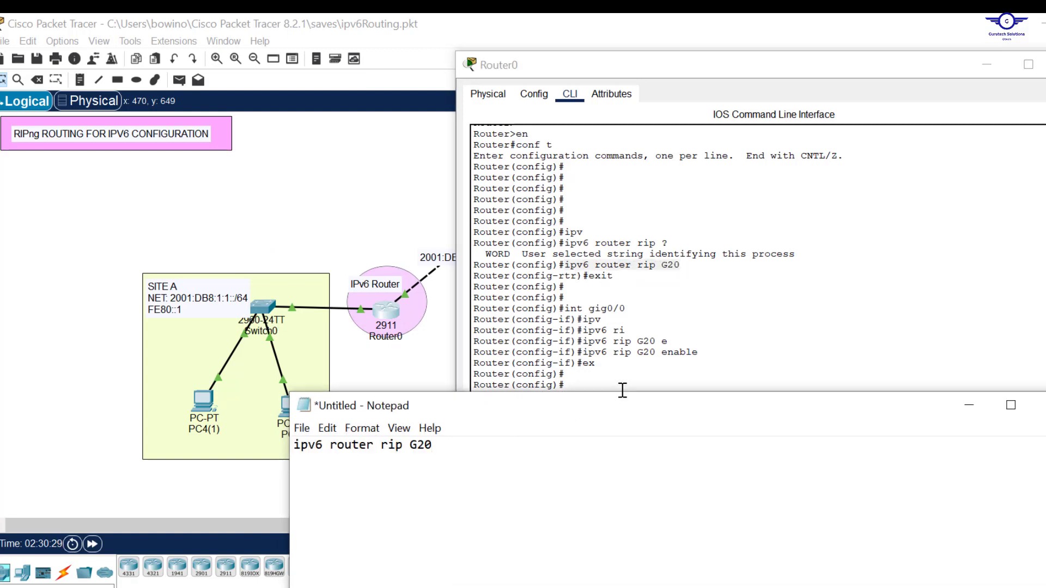
pyautogui.click(627, 310)
pyautogui.moveTo(627, 310); pyautogui.dragTo(568, 311)
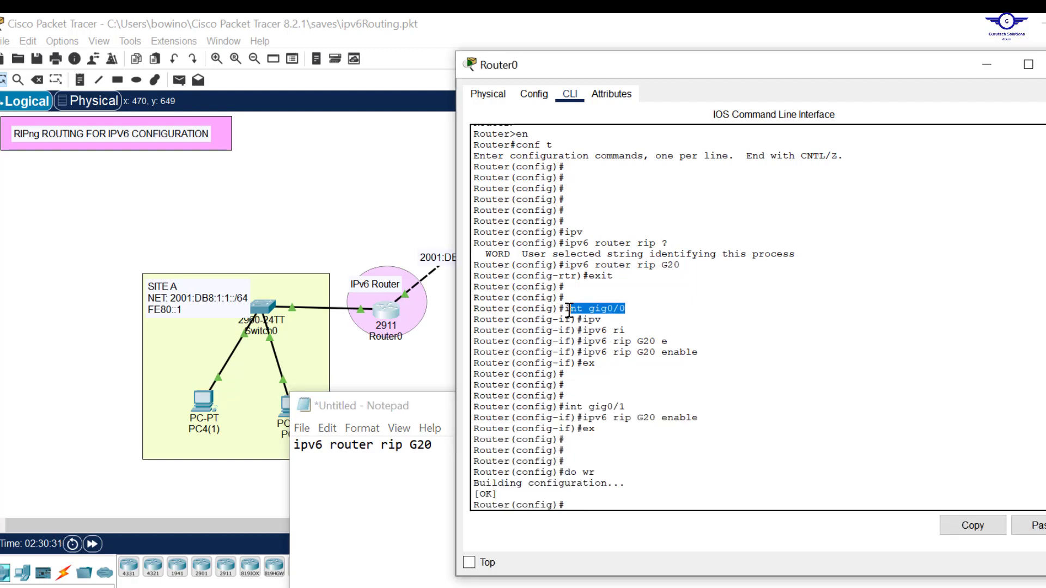
pyautogui.hotkey('ctrl', 'c')
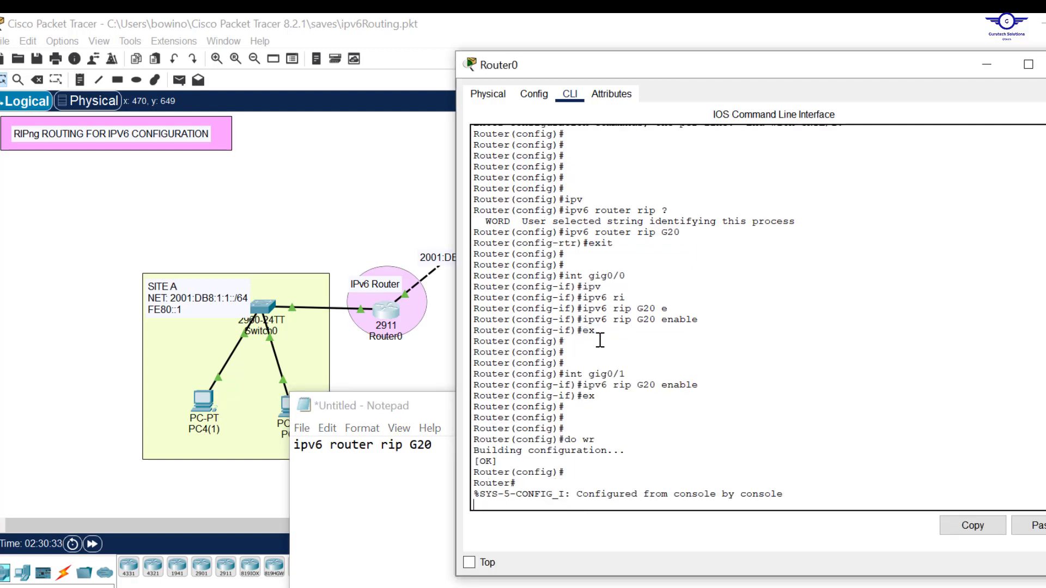
pyautogui.moveTo(630, 281); pyautogui.dragTo(564, 278)
pyautogui.click(969, 527)
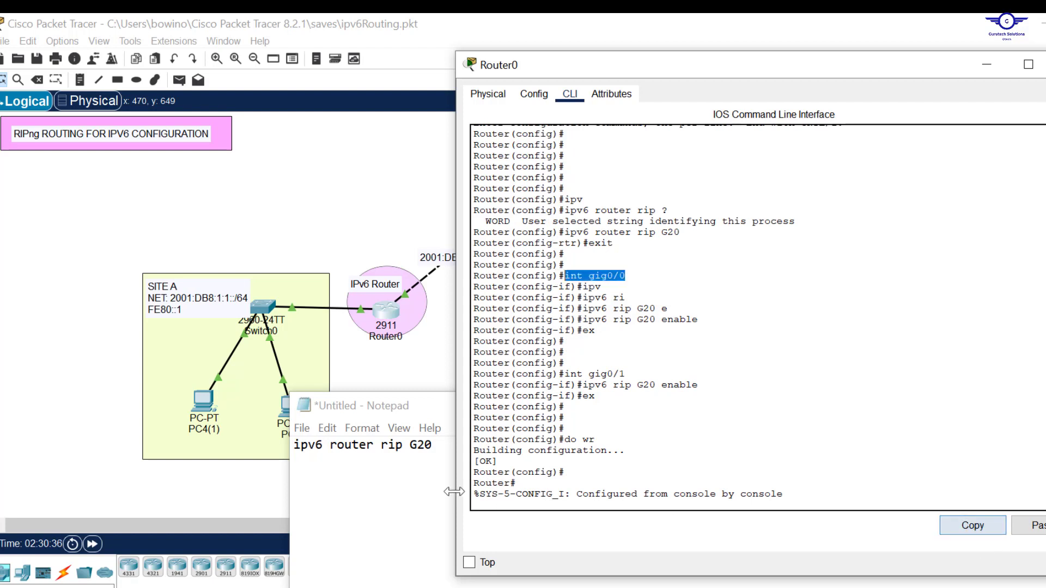
pyautogui.click(445, 457)
pyautogui.hotkey('ctrl', 'v')
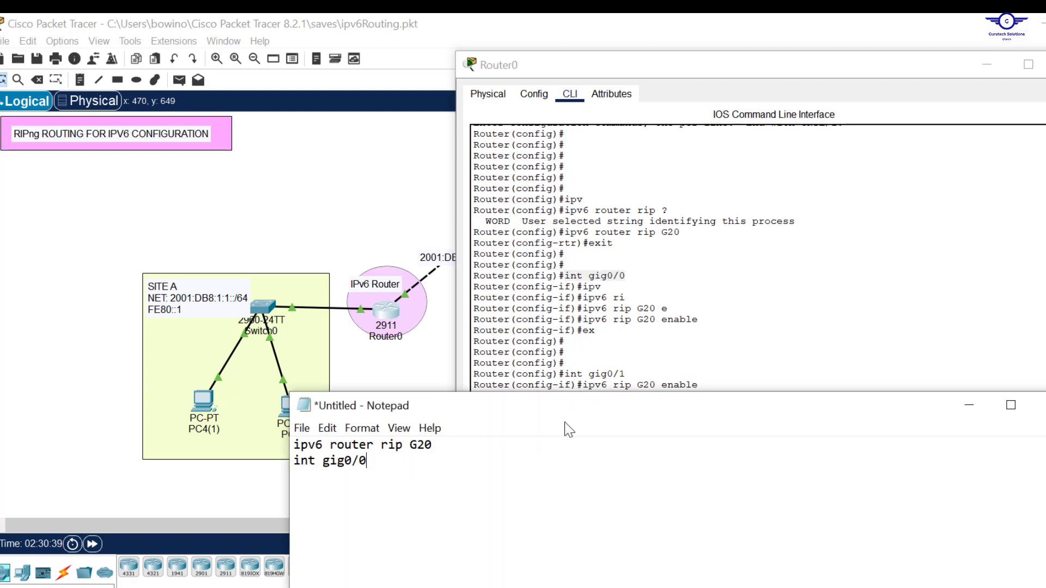
# Copy ipv6 rip G20 enable from Router0's output into the Notepad document and add an ex line below it
pyautogui.moveTo(704, 319); pyautogui.dragTo(585, 321)
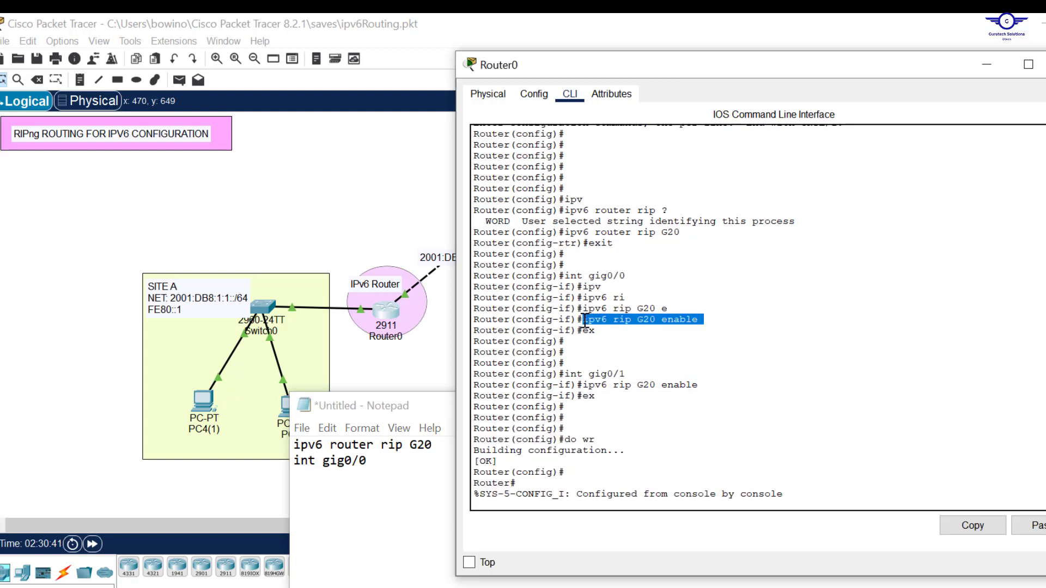
pyautogui.click(973, 525)
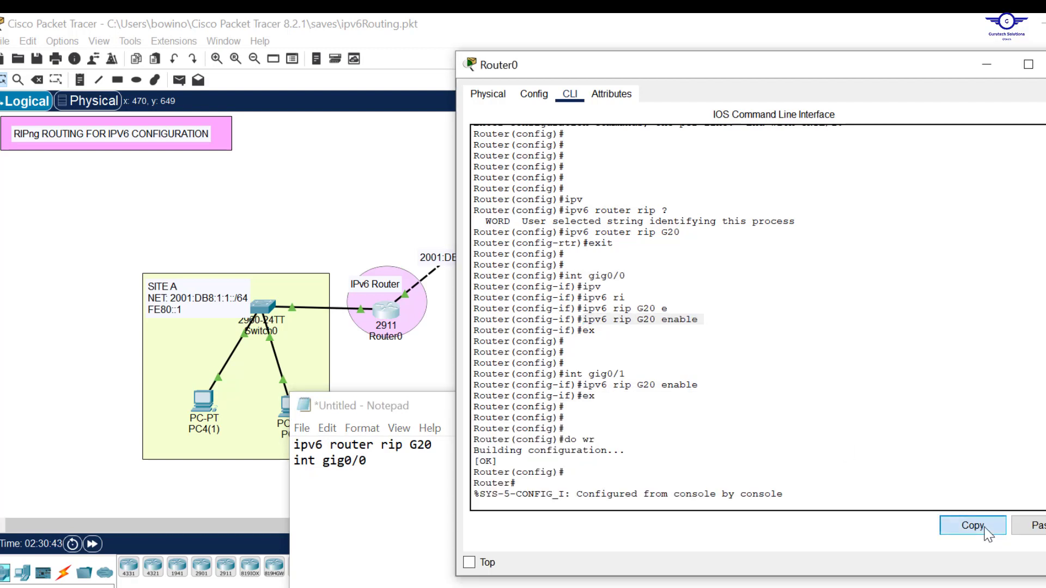
pyautogui.click(409, 470)
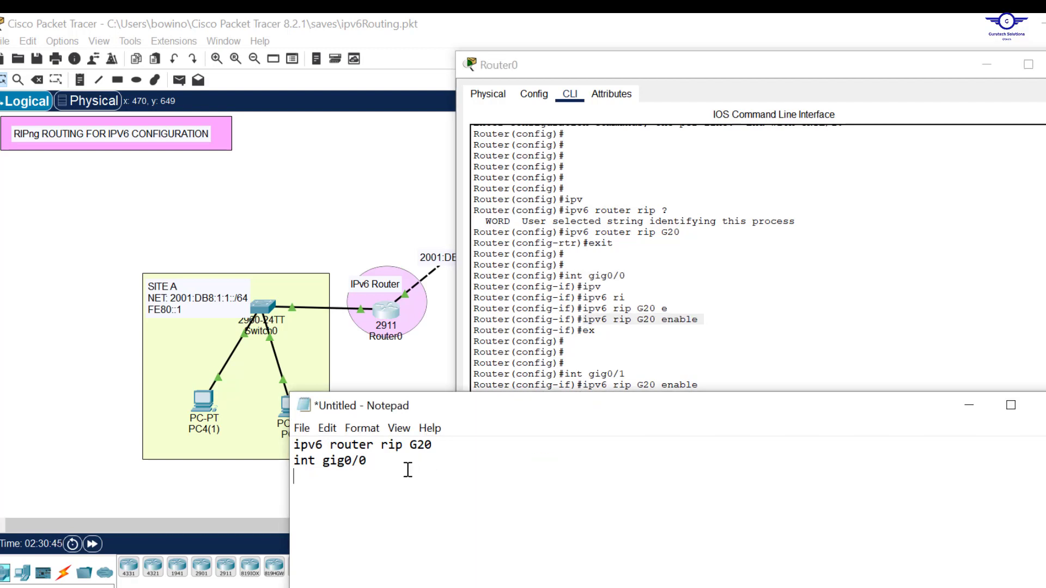
pyautogui.hotkey('ctrl', 'v')
pyautogui.press('Return')
pyautogui.write('ex')
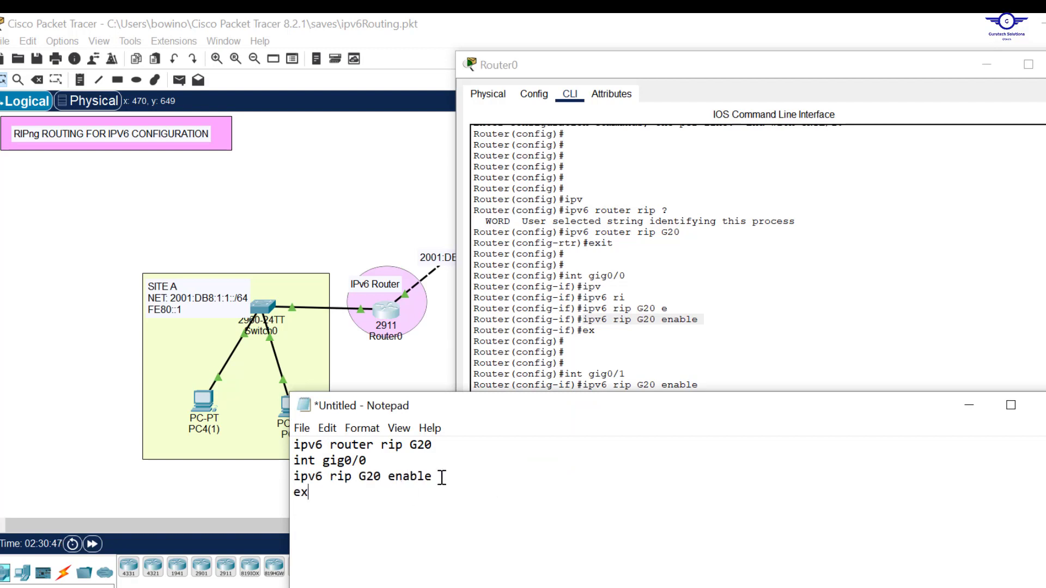
# Duplicate the int gig0/0 block at the end of the Notepad script and change the copy's interface to gig0/1
pyautogui.moveTo(318, 492); pyautogui.dragTo(454, 448)
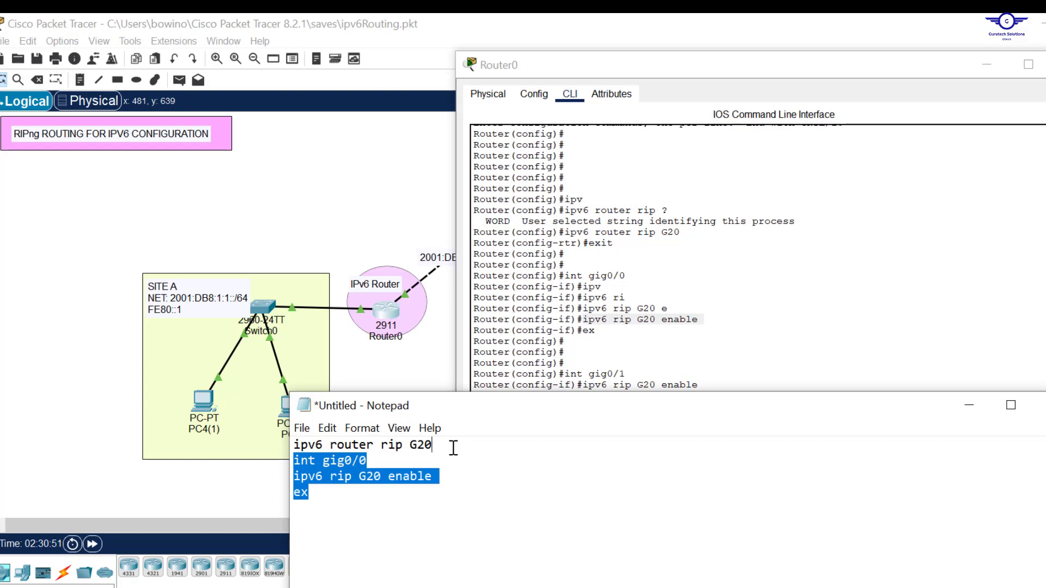
pyautogui.click(311, 501)
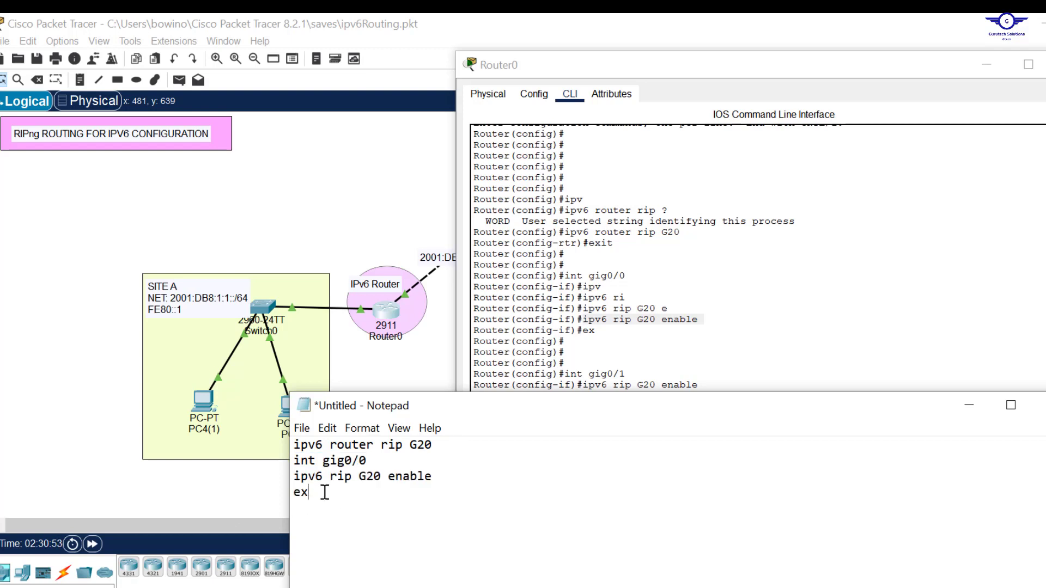
pyautogui.hotkey('ctrl', 'v')
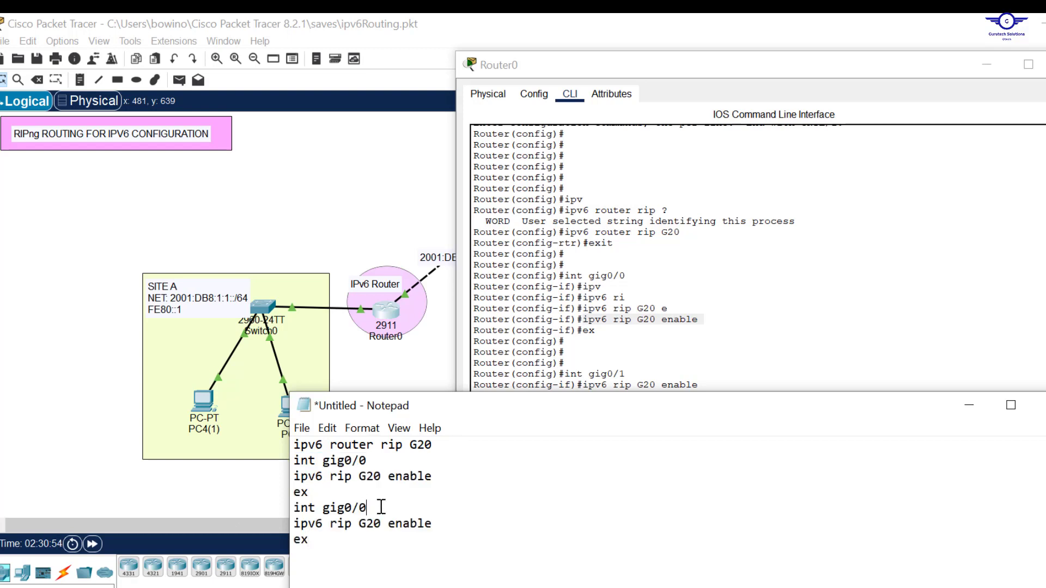
pyautogui.press('BackSpace')
pyautogui.write('1')
# Copy the entire Notepad script and enter global configuration mode on Router1's command line with en and conf t
pyautogui.hotkey('ctrl', 'a')
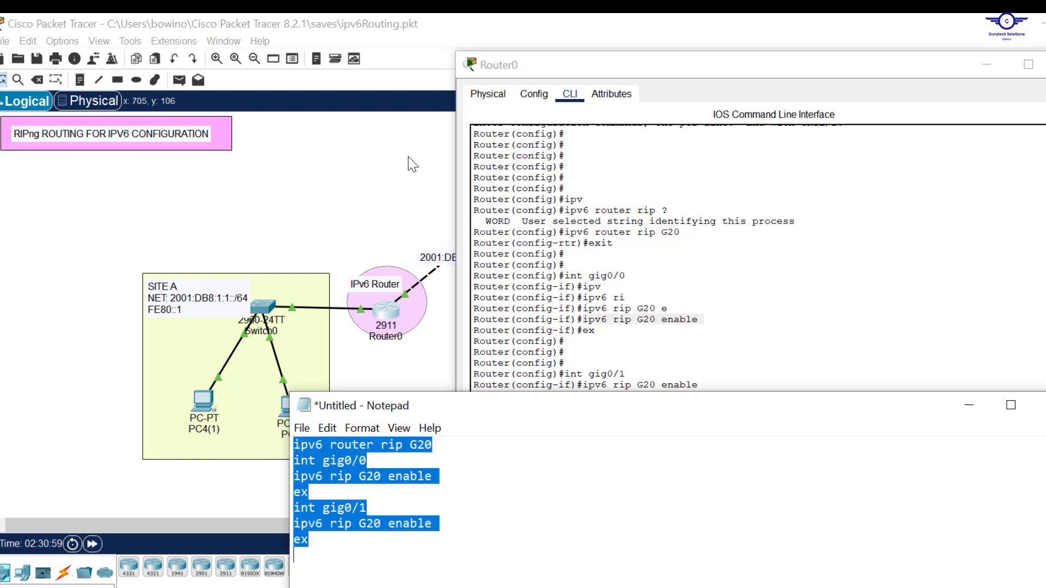
pyautogui.click(355, 126)
pyautogui.click(514, 211)
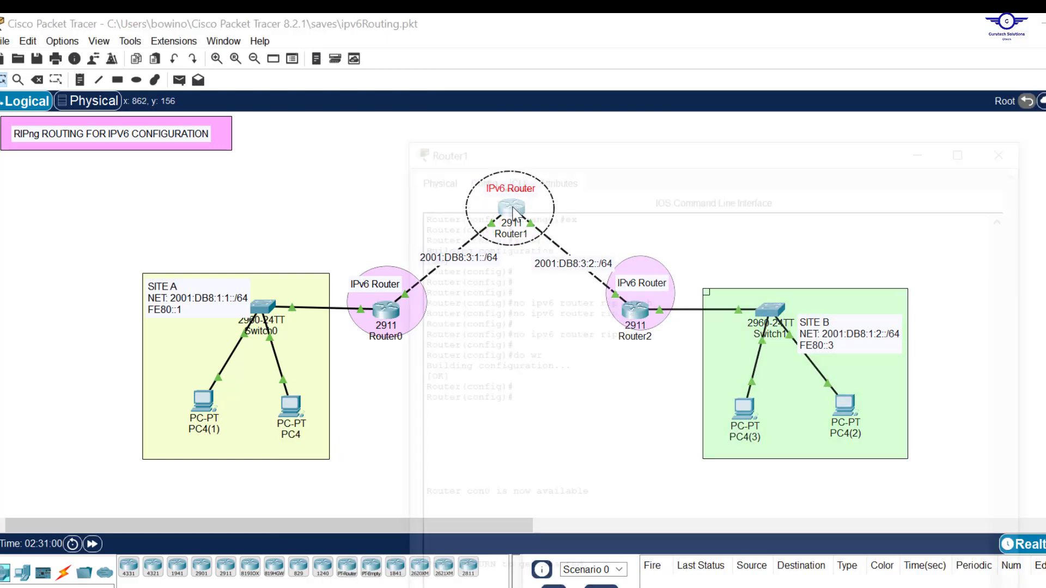
pyautogui.press('Return')
pyautogui.press('Return')
pyautogui.write('er>e')
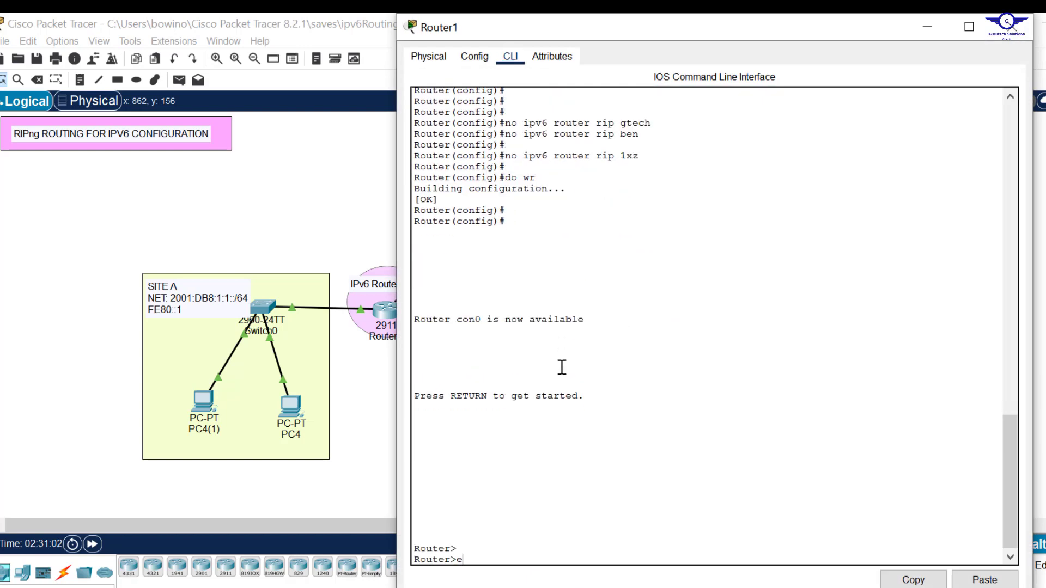
pyautogui.write('n')
pyautogui.press('Return')
pyautogui.write('conf t')
pyautogui.press('Return')
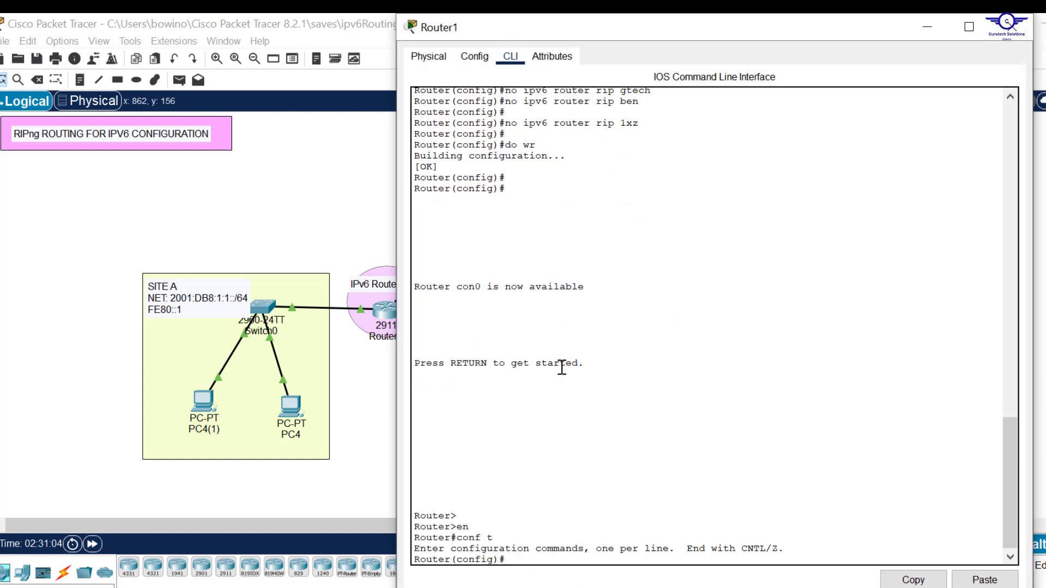
pyautogui.press('Return')
pyautogui.press('Return')
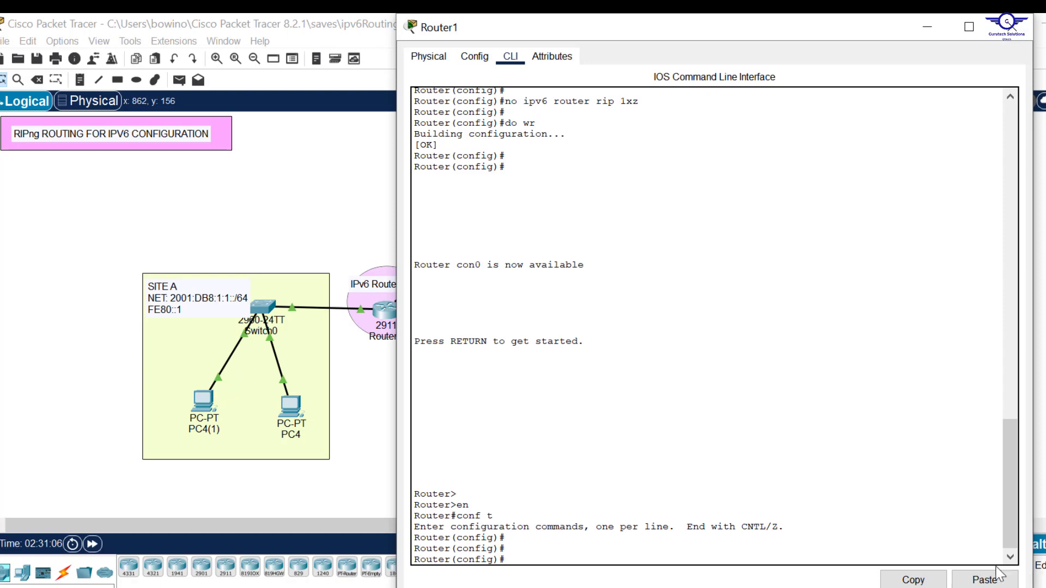
# Paste the RIPng G20 script for gig0/0 and gig0/1 into Router1's command line and save the configuration with do wr
pyautogui.moveTo(787, 20); pyautogui.dragTo(784, 87)
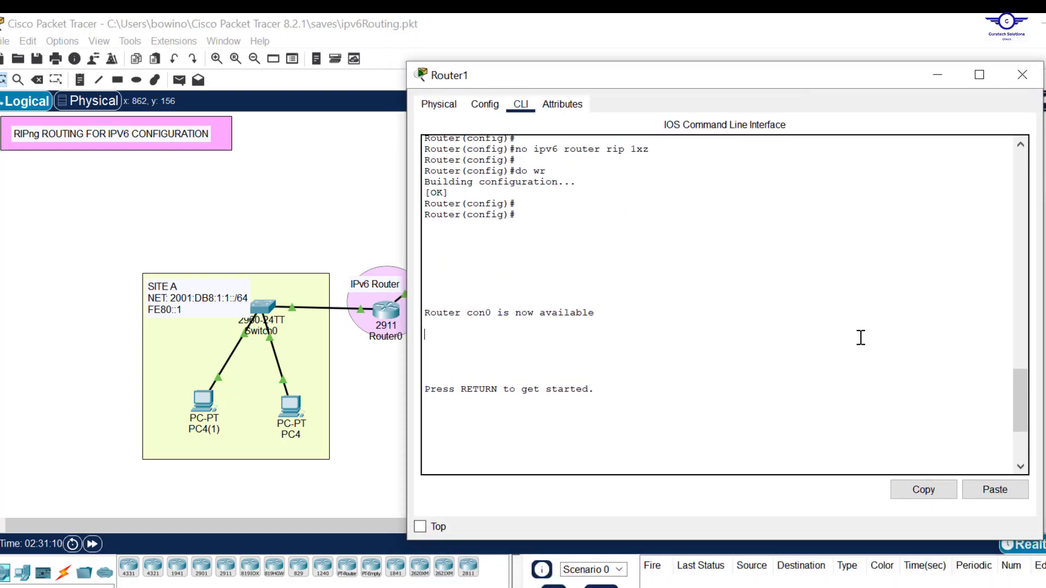
pyautogui.click(995, 490)
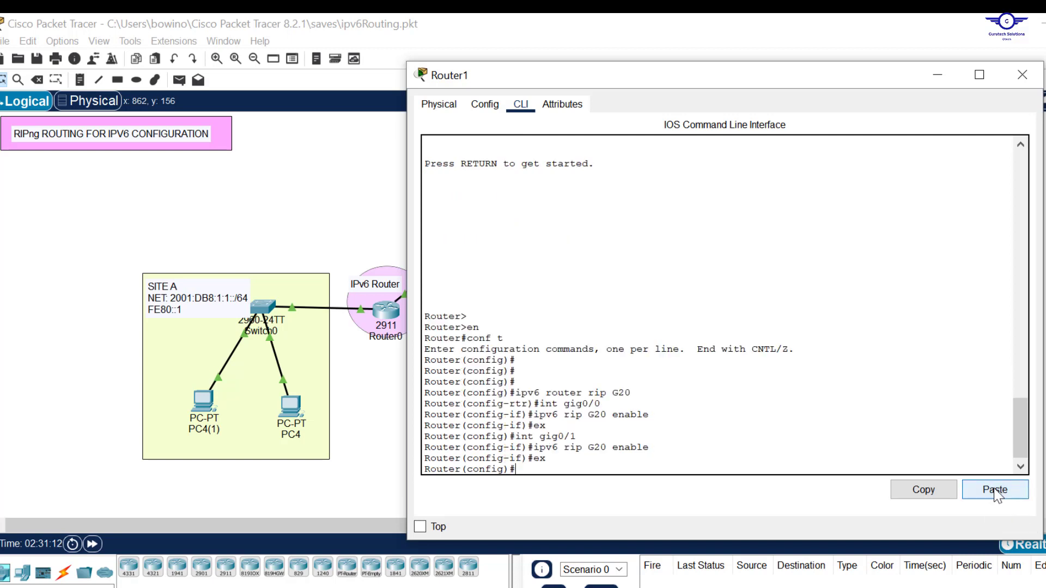
pyautogui.press('Return')
pyautogui.press('Return')
pyautogui.press('Return')
pyautogui.write('do wr')
pyautogui.press('Return')
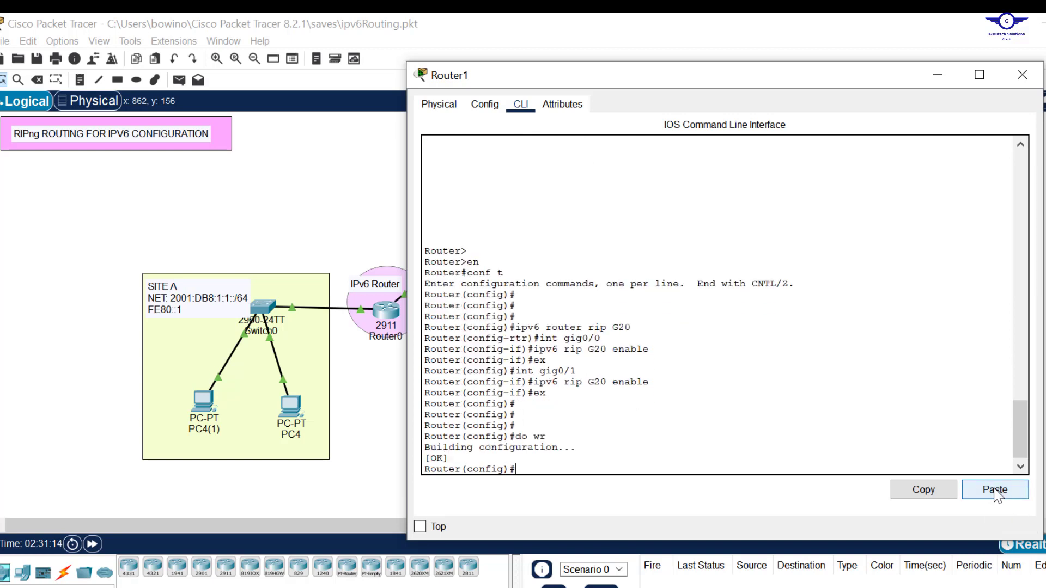
pyautogui.press('Return')
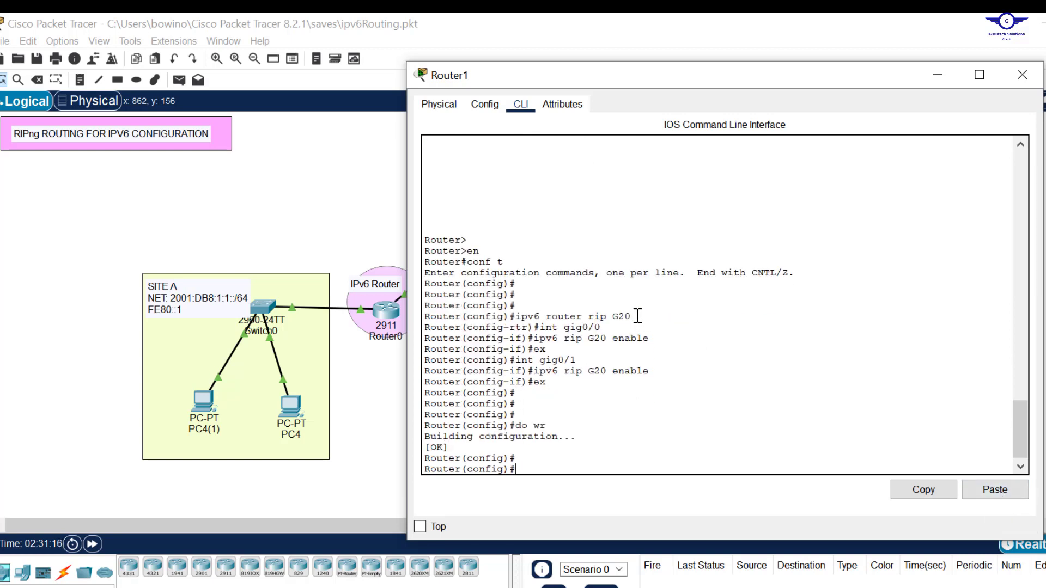
pyautogui.moveTo(634, 318); pyautogui.dragTo(518, 322)
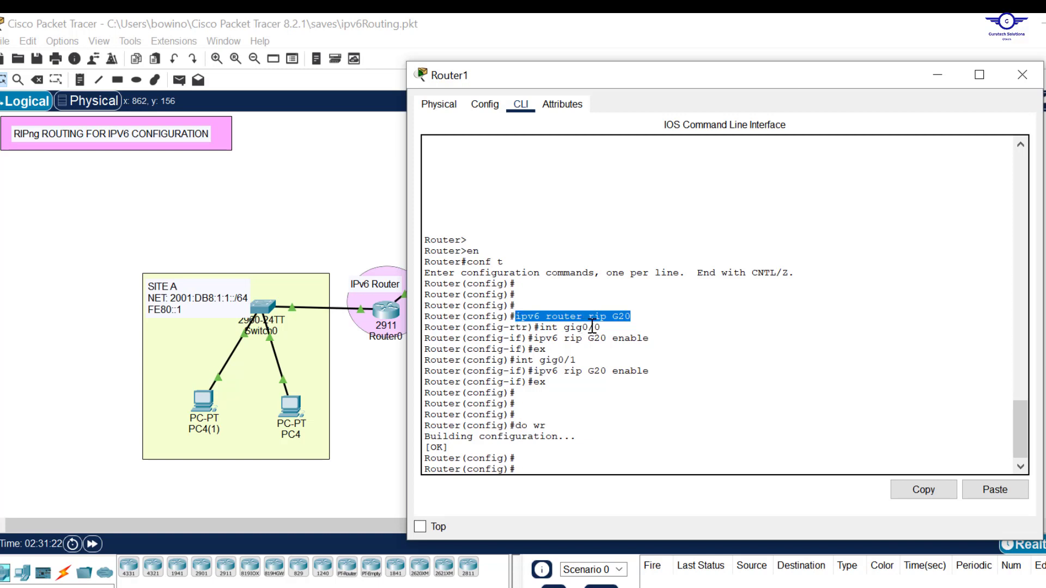
pyautogui.moveTo(546, 327)
pyautogui.mouseDown()
pyautogui.moveTo(602, 327)
pyautogui.moveTo(545, 349)
pyautogui.moveTo(538, 332)
pyautogui.mouseUp()
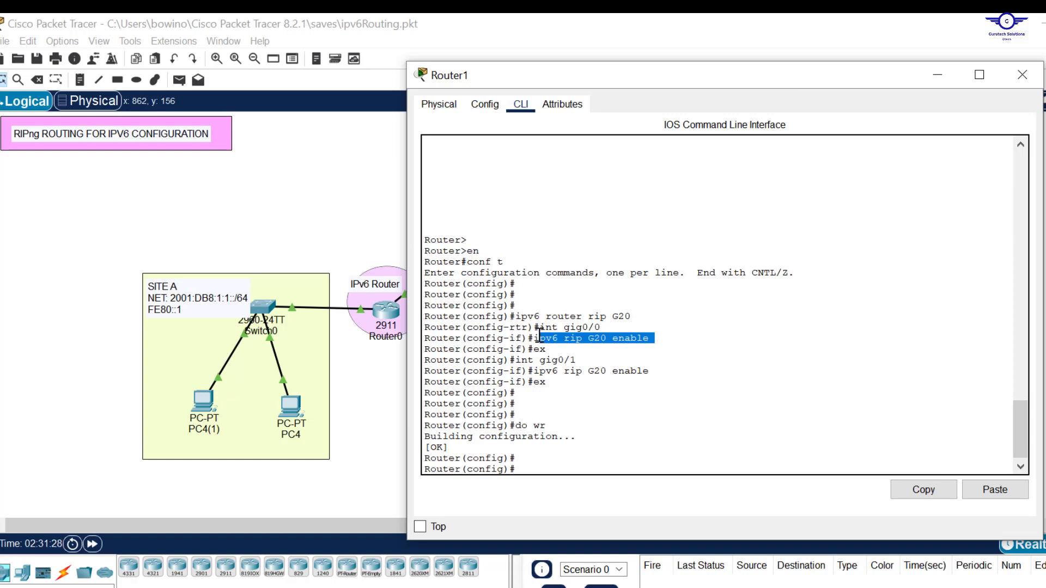
pyautogui.moveTo(631, 316); pyautogui.dragTo(617, 316)
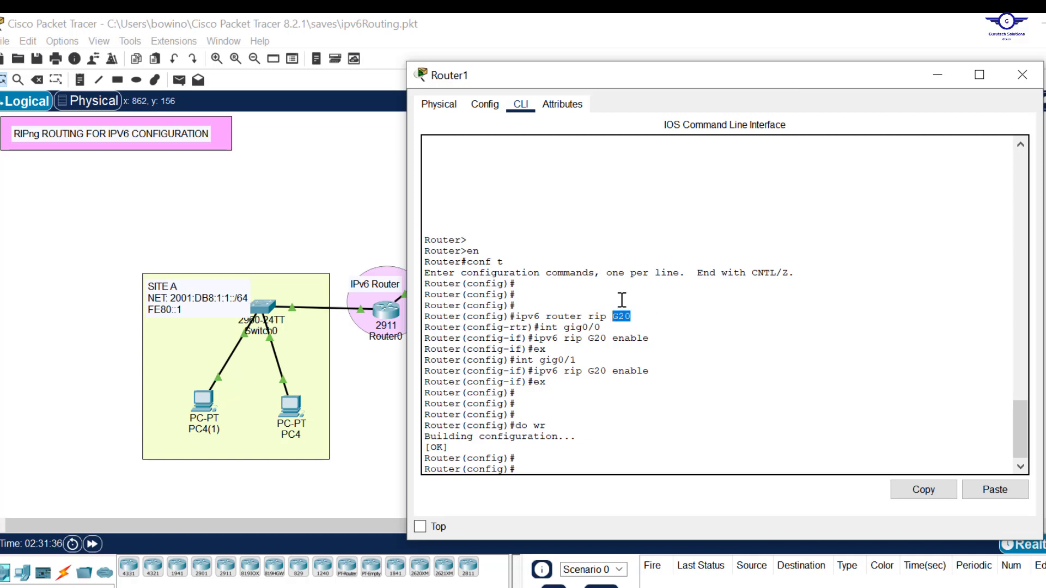
# Leave Router1, open Router2's command line and enter global configuration mode with en and conf t
pyautogui.click(1022, 76)
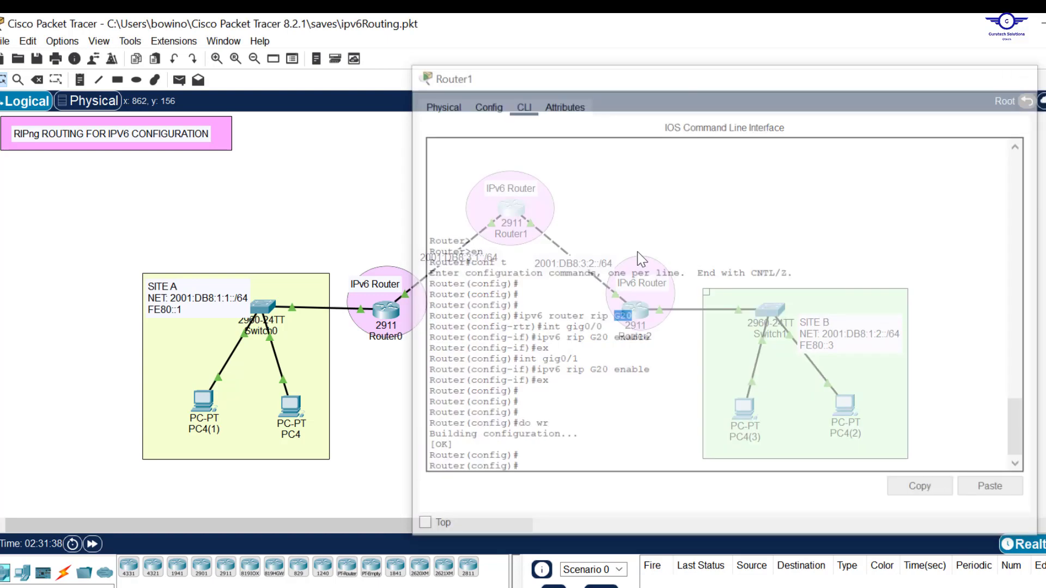
pyautogui.click(644, 309)
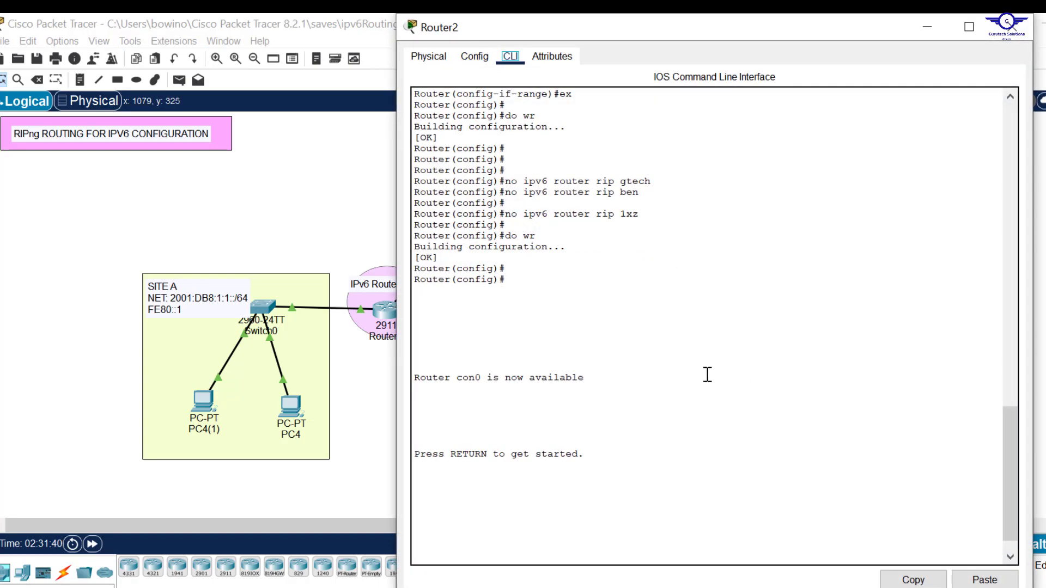
pyautogui.press('Return')
pyautogui.press('Return')
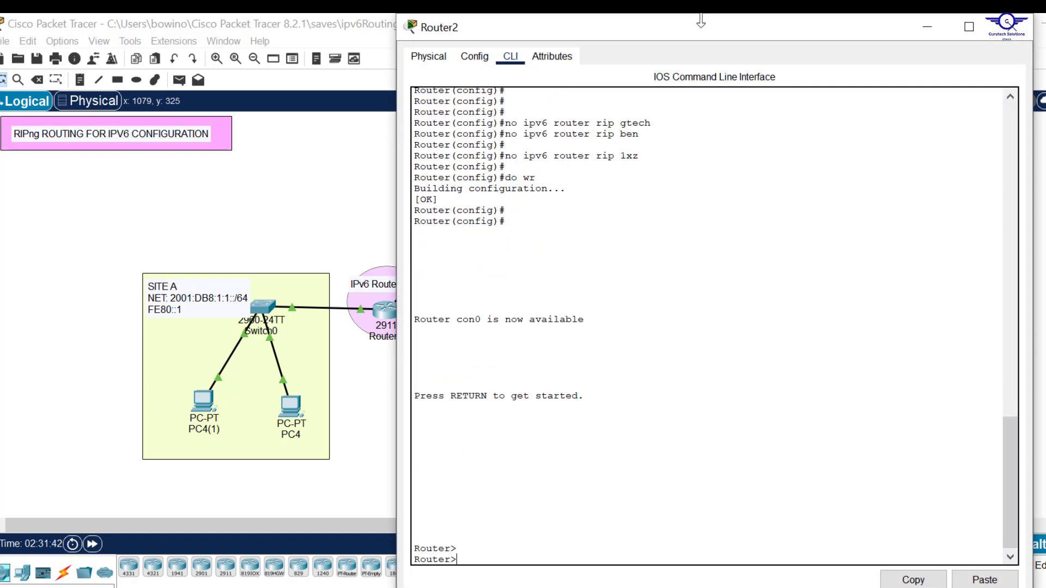
pyautogui.moveTo(701, 20); pyautogui.dragTo(695, 50)
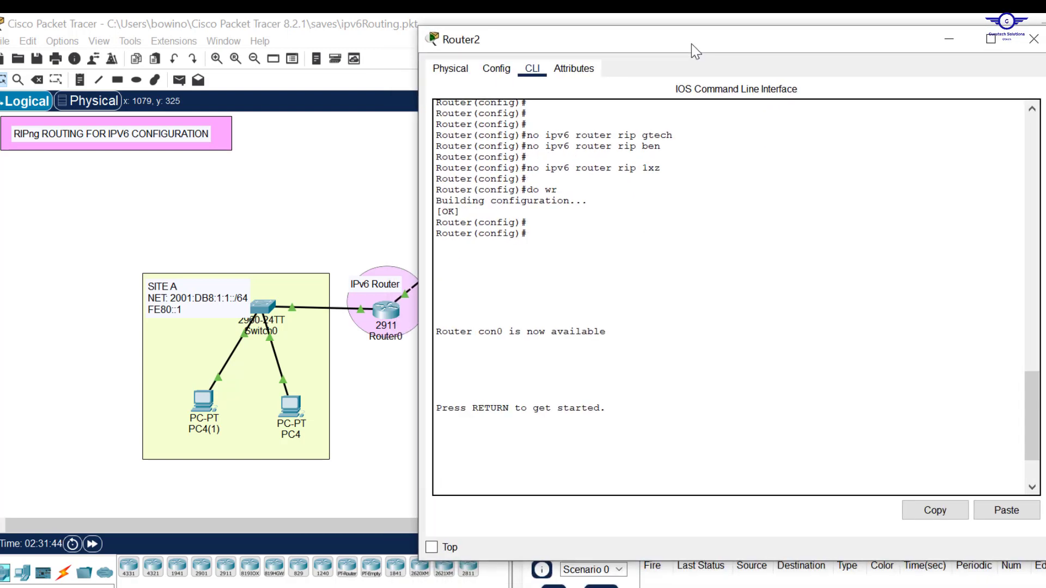
pyautogui.press('Return')
pyautogui.press('Return')
pyautogui.write('en')
pyautogui.press('Return')
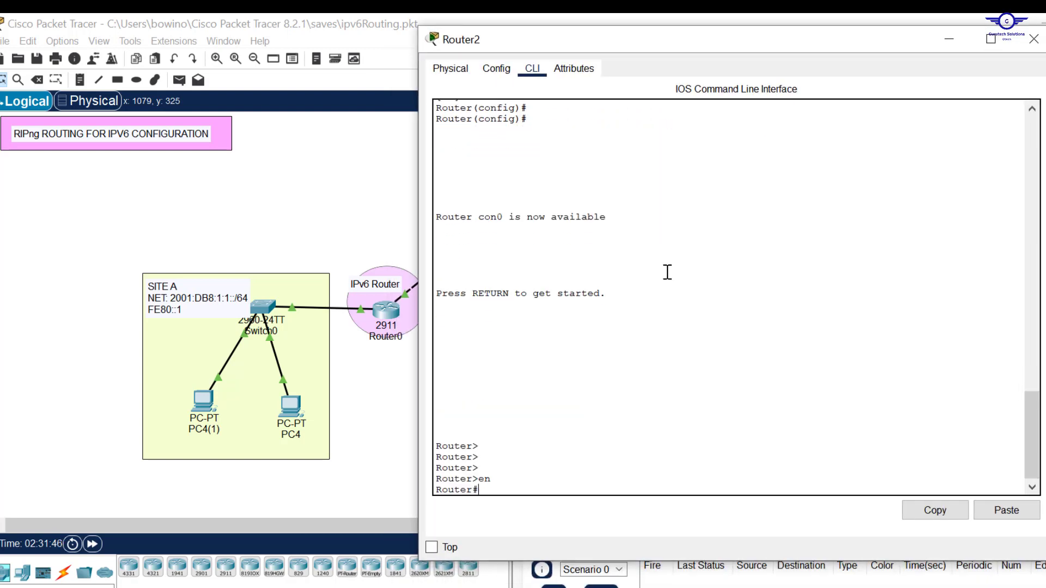
pyautogui.write('conf t')
pyautogui.press('Return')
pyautogui.press('Return')
pyautogui.press('Return')
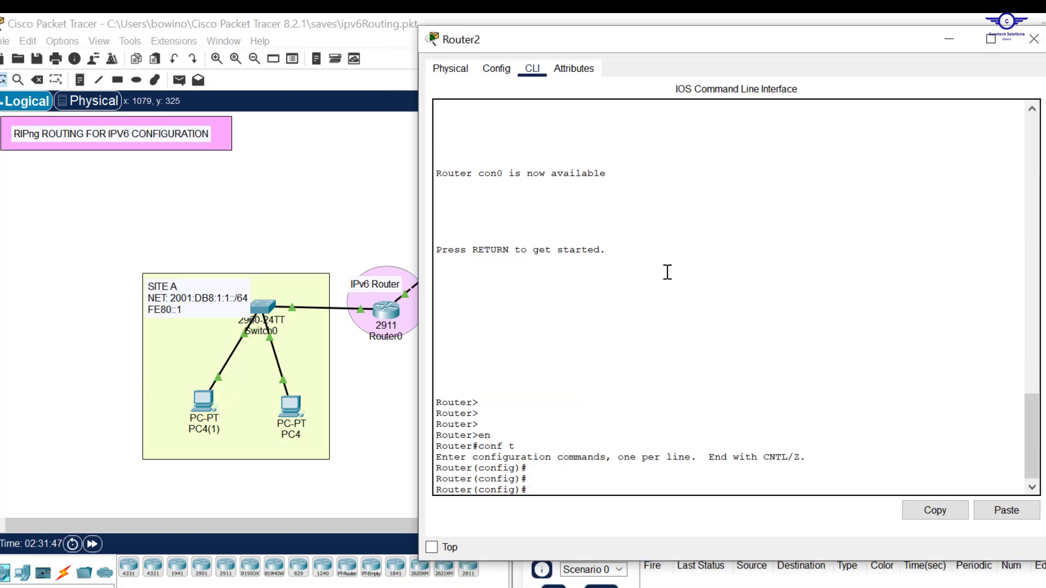
# Paste the RIPng G20 script into Router2's command line, save with do wr and return to the topology
pyautogui.click(999, 515)
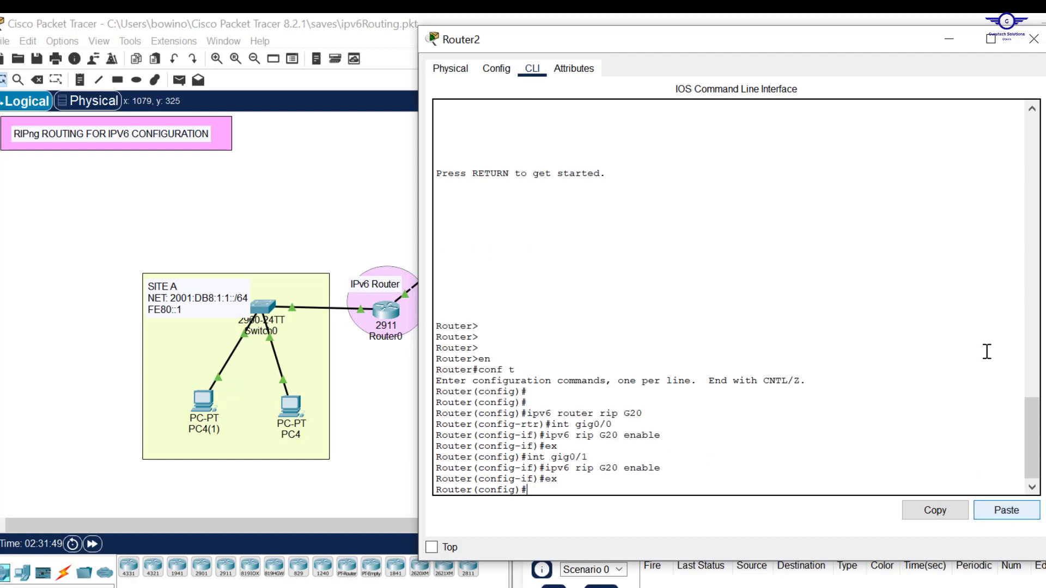
pyautogui.press('Return')
pyautogui.write('do wr')
pyautogui.press('Return')
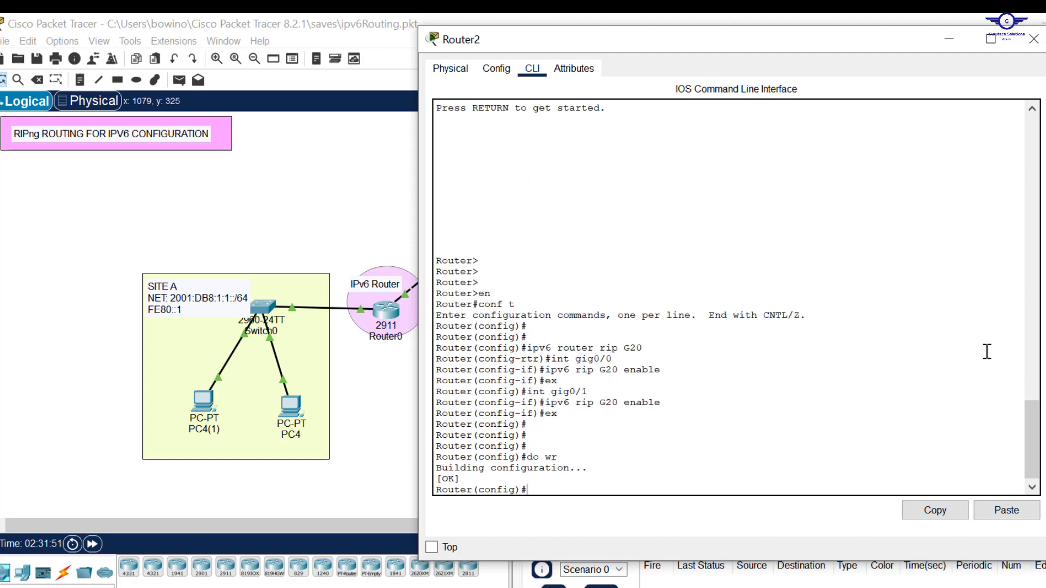
pyautogui.click(1034, 39)
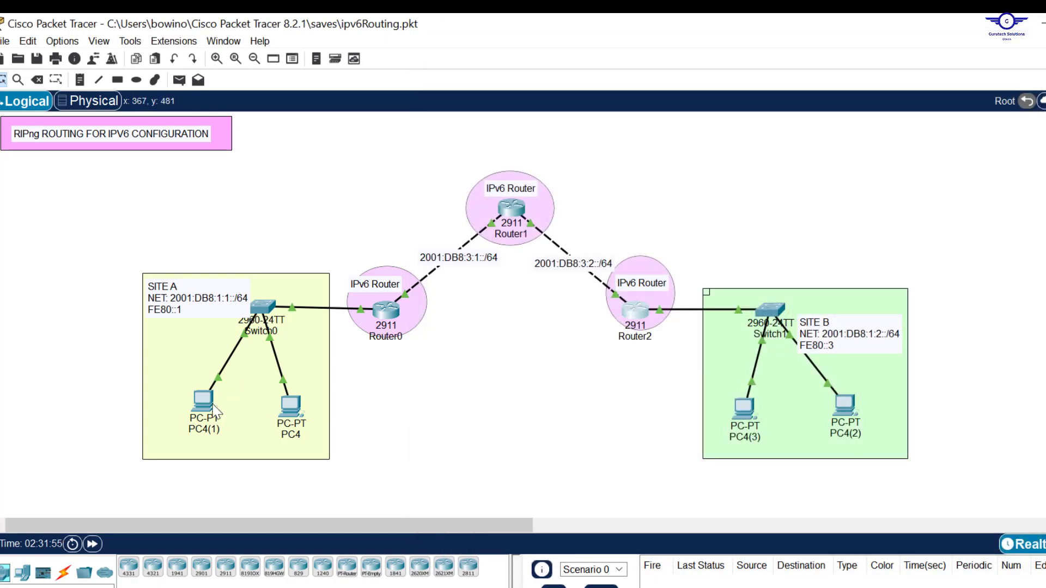
# Open the command prompt of PC4(1) in Site A and ping 2001:DB8:1:2:203:E4FF:FE45:74BD in Site B
pyautogui.click(201, 408)
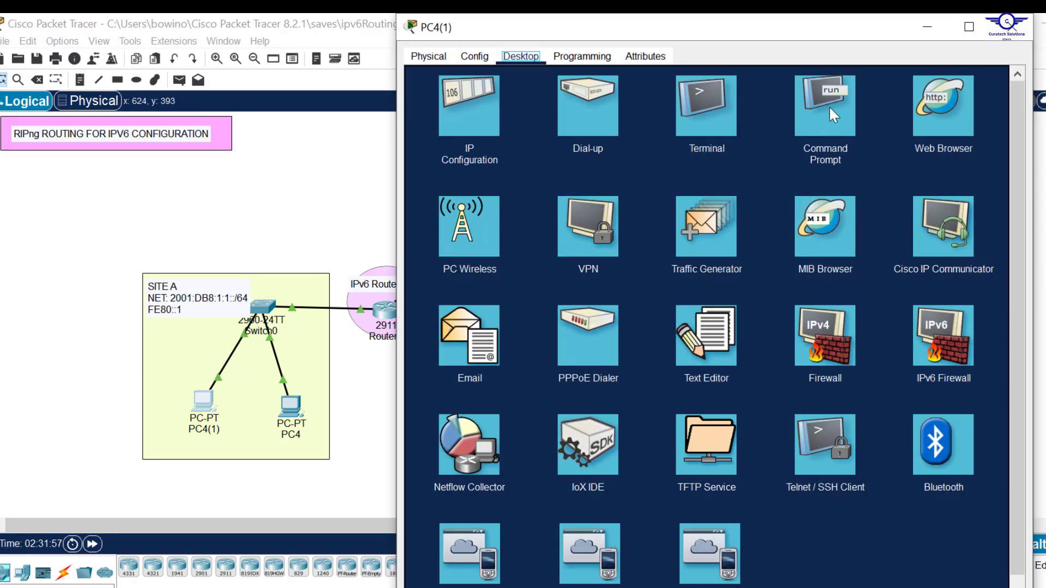
pyautogui.click(831, 113)
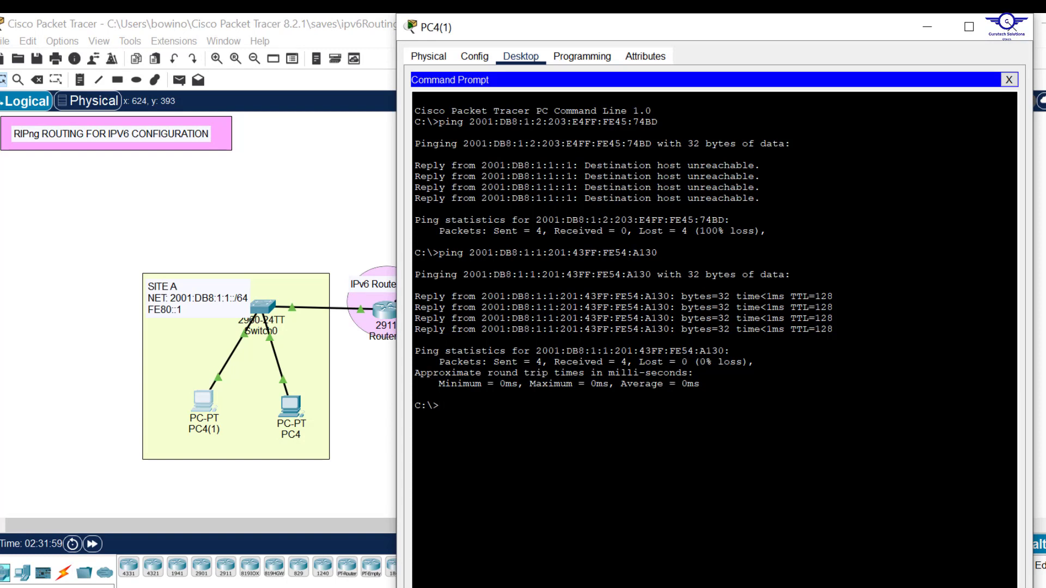
pyautogui.moveTo(648, 143); pyautogui.dragTo(421, 144)
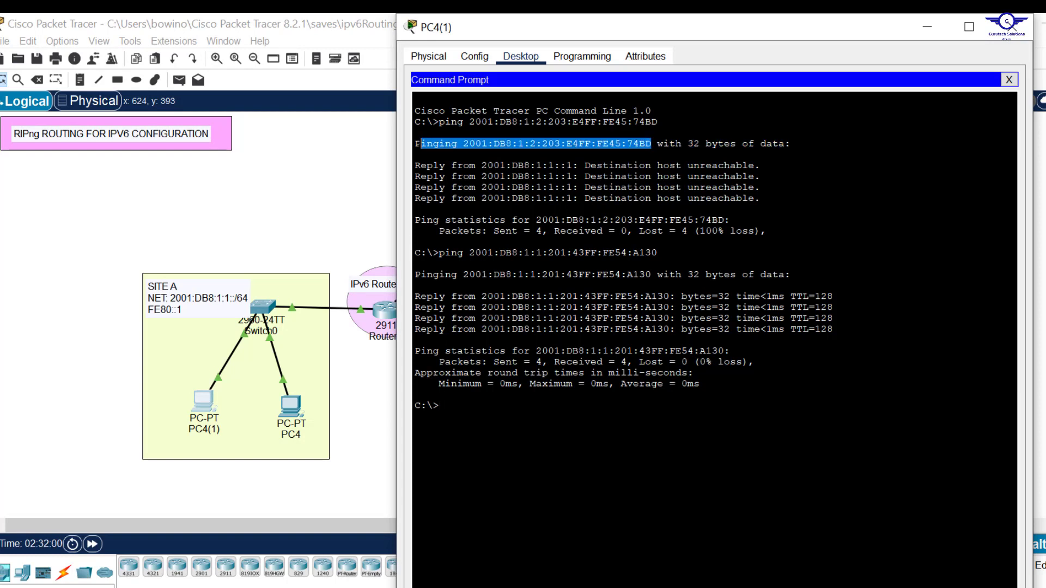
pyautogui.hotkey('ctrl', 'c')
pyautogui.press('Up')
pyautogui.press('Up')
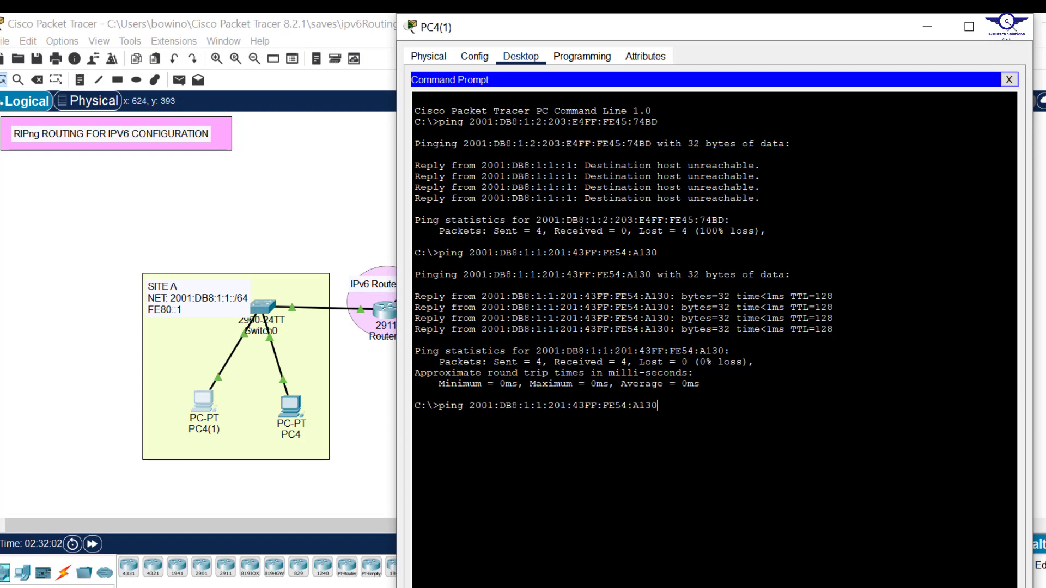
pyautogui.press('Return')
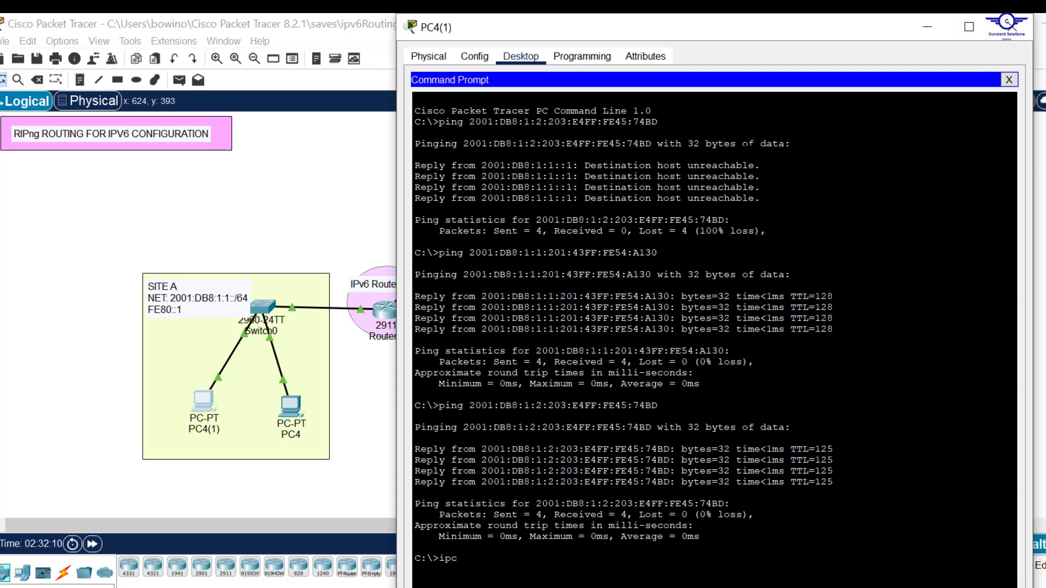
# Run ipconfig on PC4(1), copy its global IPv6 address from the output and return to the topology
pyautogui.moveTo(751, 19); pyautogui.dragTo(704, 77)
pyautogui.scroll(-4, 703, 324)
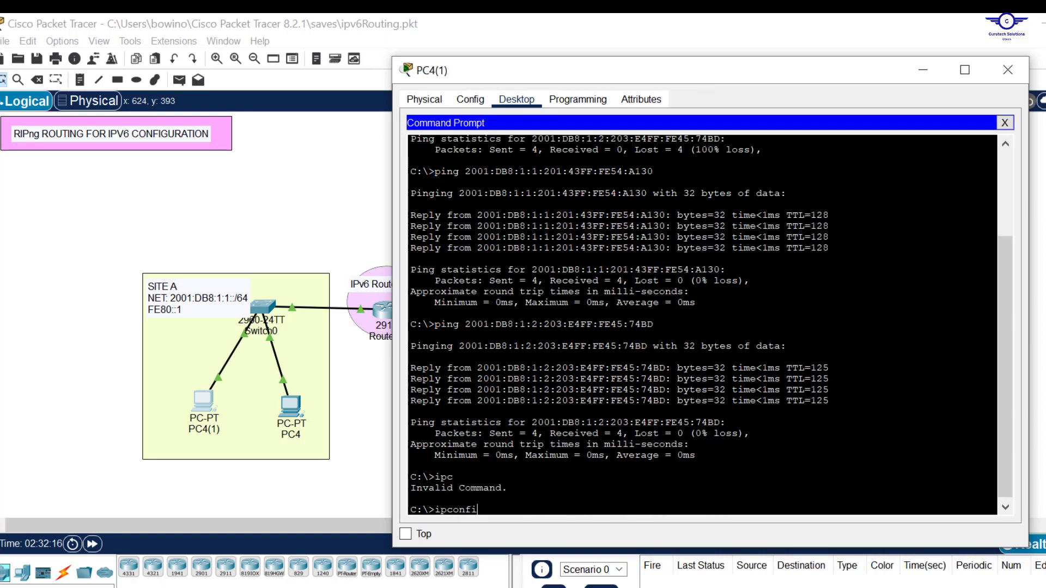
pyautogui.write('g')
pyautogui.press('Return')
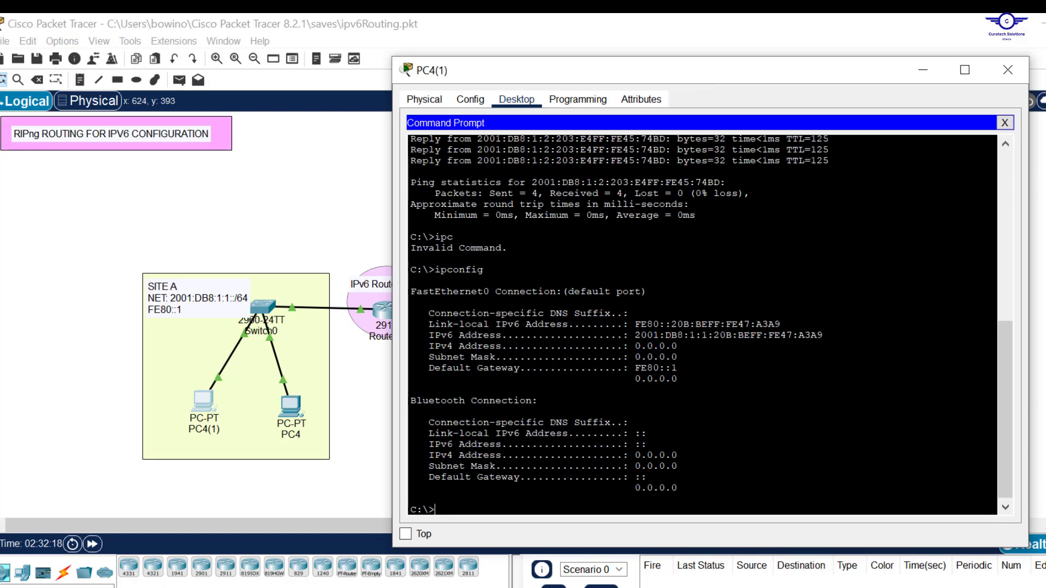
pyautogui.moveTo(823, 336); pyautogui.dragTo(642, 335)
pyautogui.rightClick(637, 335)
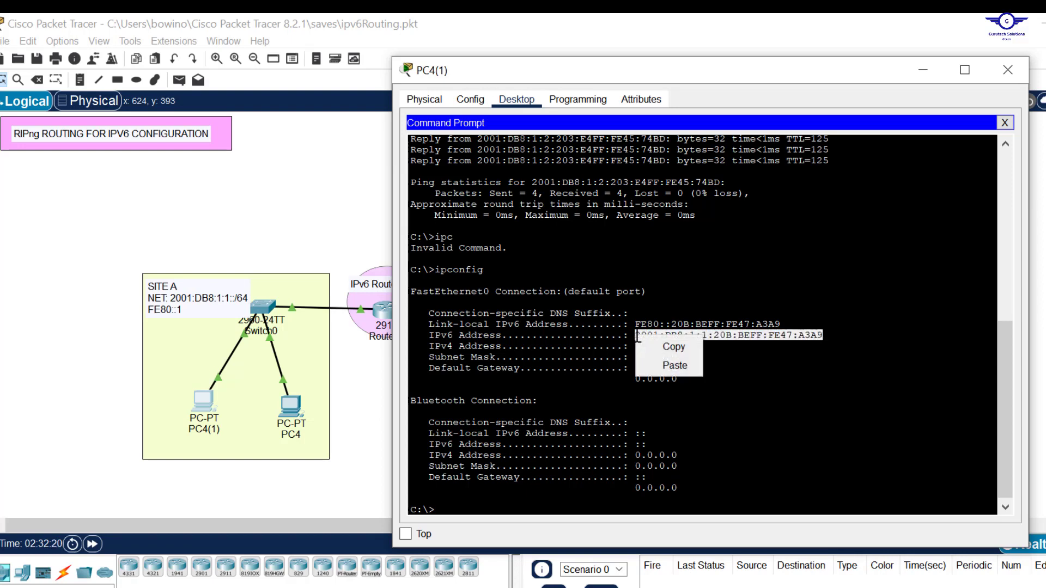
pyautogui.click(678, 347)
pyautogui.click(1008, 70)
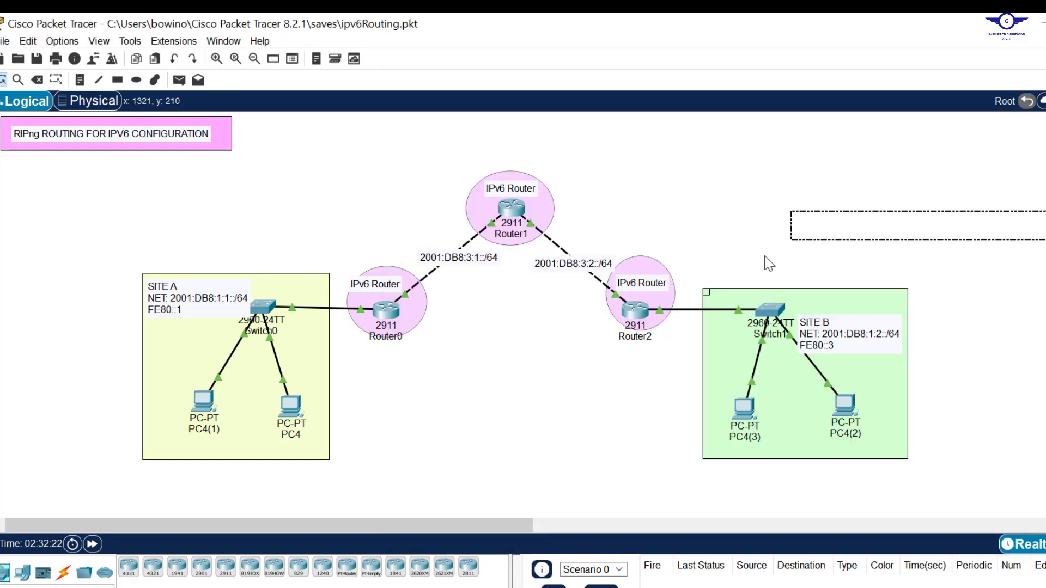
# Open the command prompt of PC4(3) in Site B, ping the copied address 2001:DB8:1:1:20B:BEFF:FE47:A3A9 and return to the topology
pyautogui.click(744, 409)
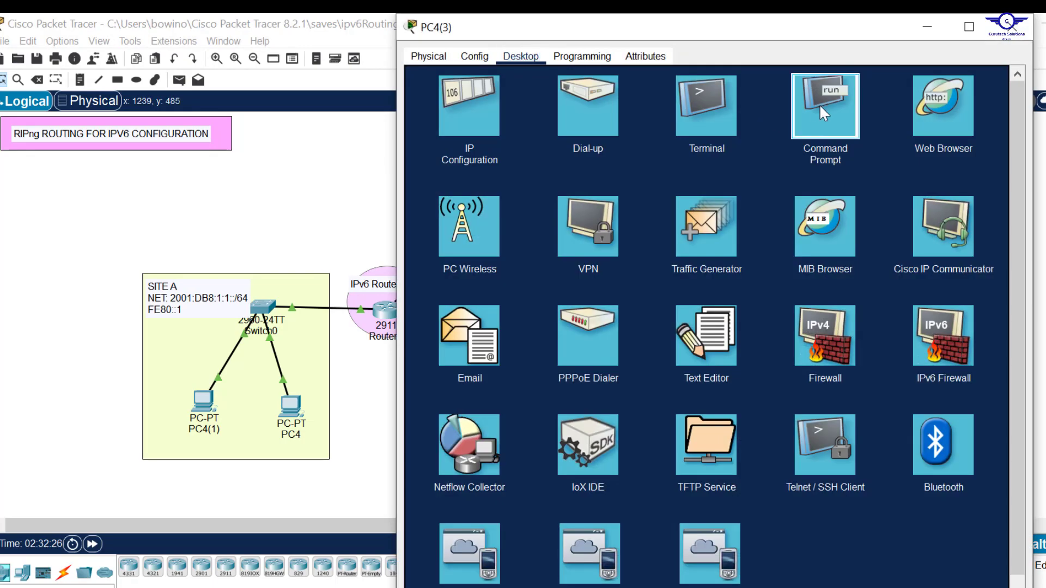
pyautogui.click(820, 104)
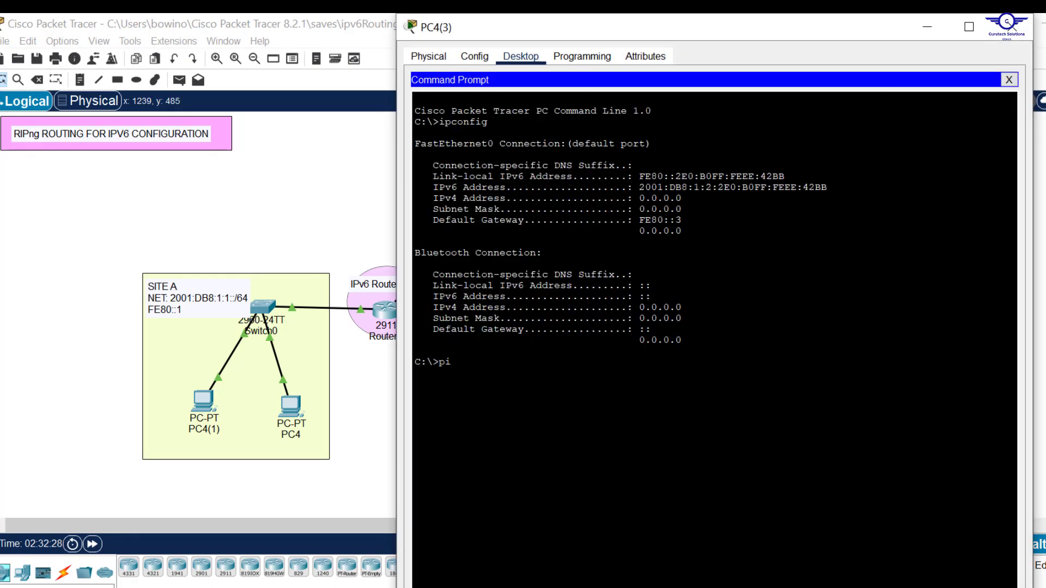
pyautogui.rightClick(641, 388)
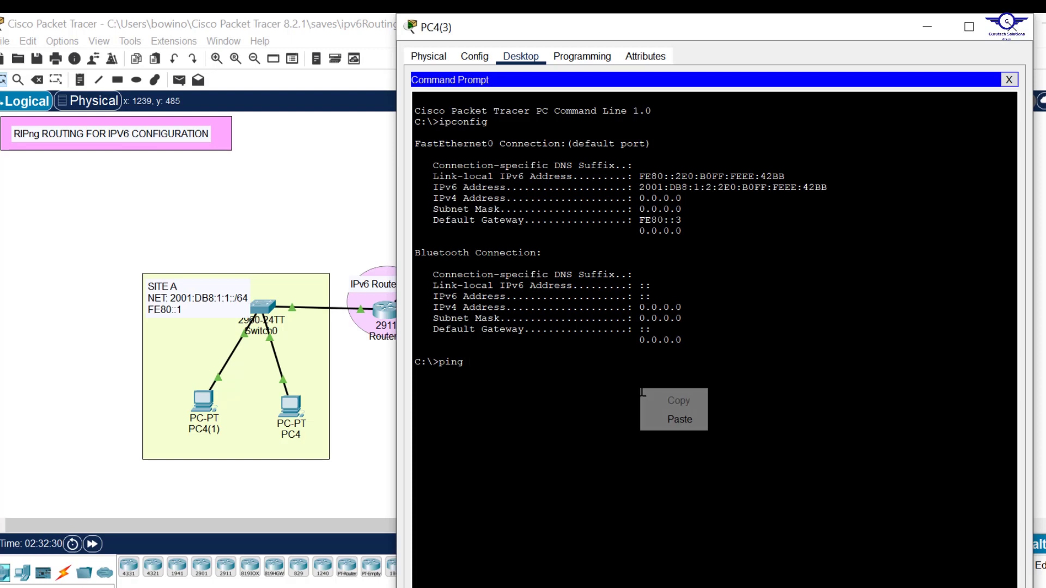
pyautogui.click(682, 420)
pyautogui.press('Return')
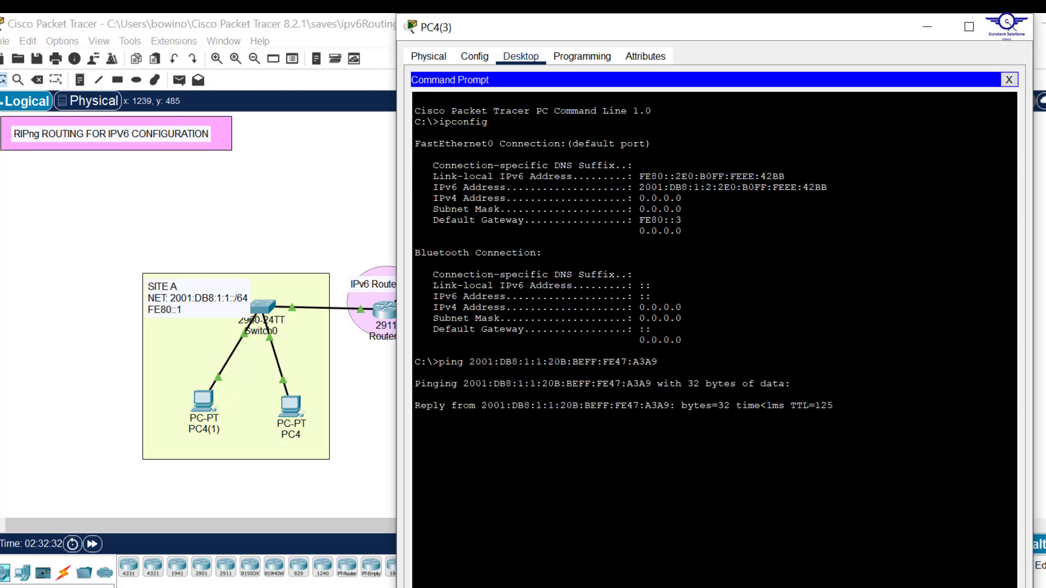
pyautogui.click(299, 175)
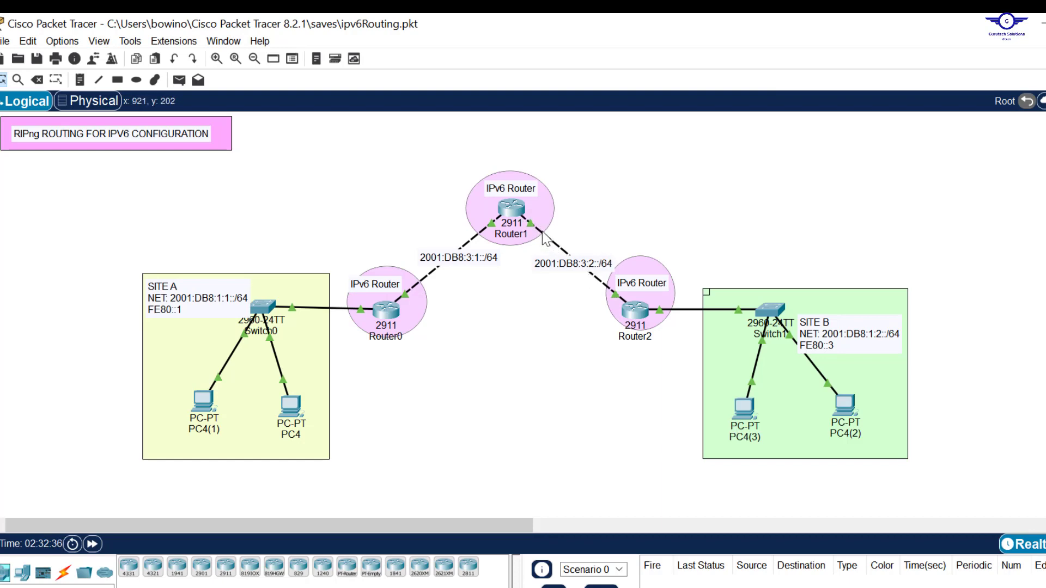
# Open Router1's command line and leave global configuration mode with end
pyautogui.click(514, 217)
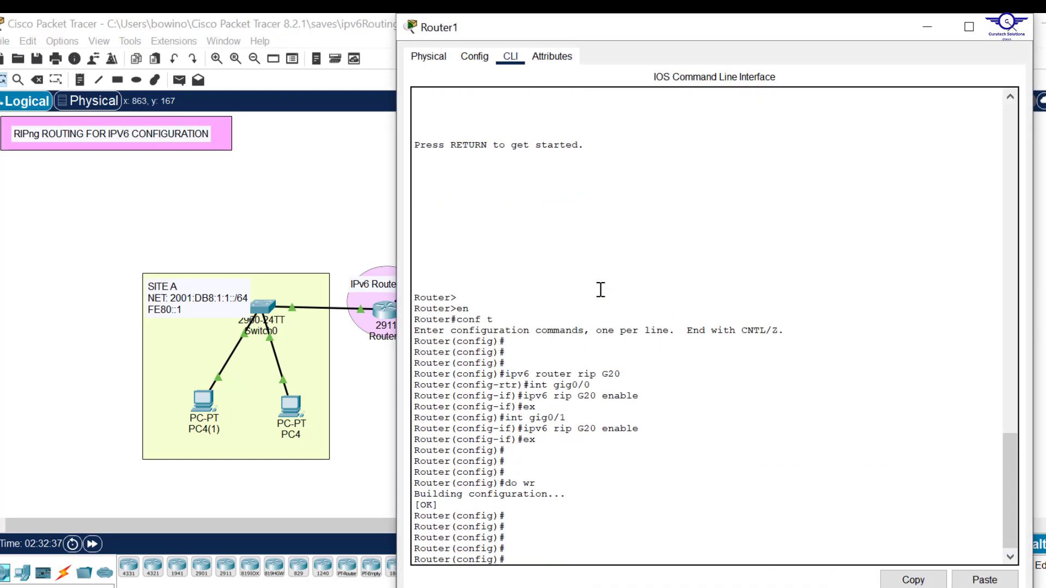
pyautogui.moveTo(732, 18); pyautogui.dragTo(704, 203)
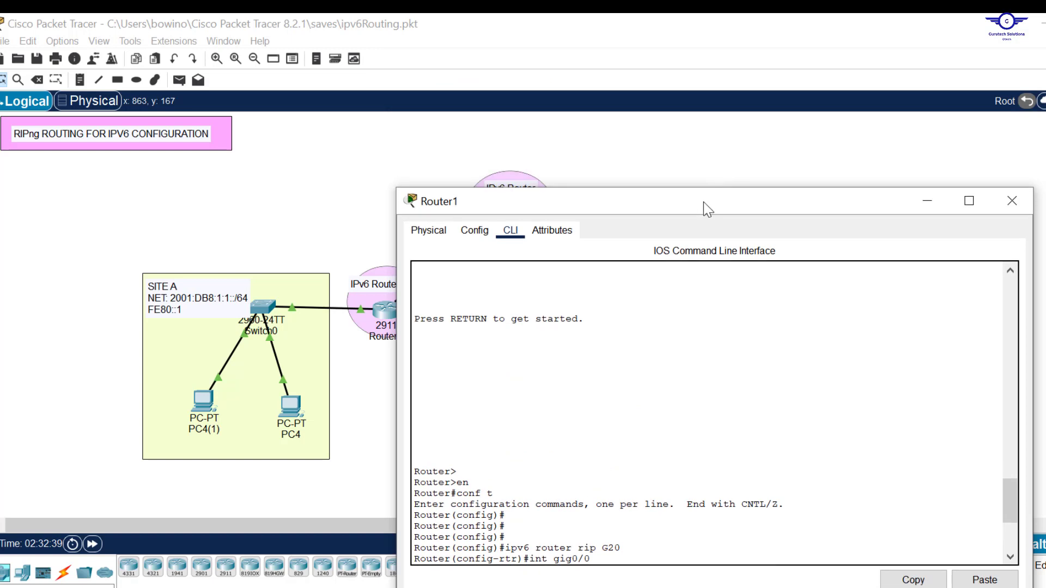
pyautogui.moveTo(697, 84); pyautogui.dragTo(691, 48)
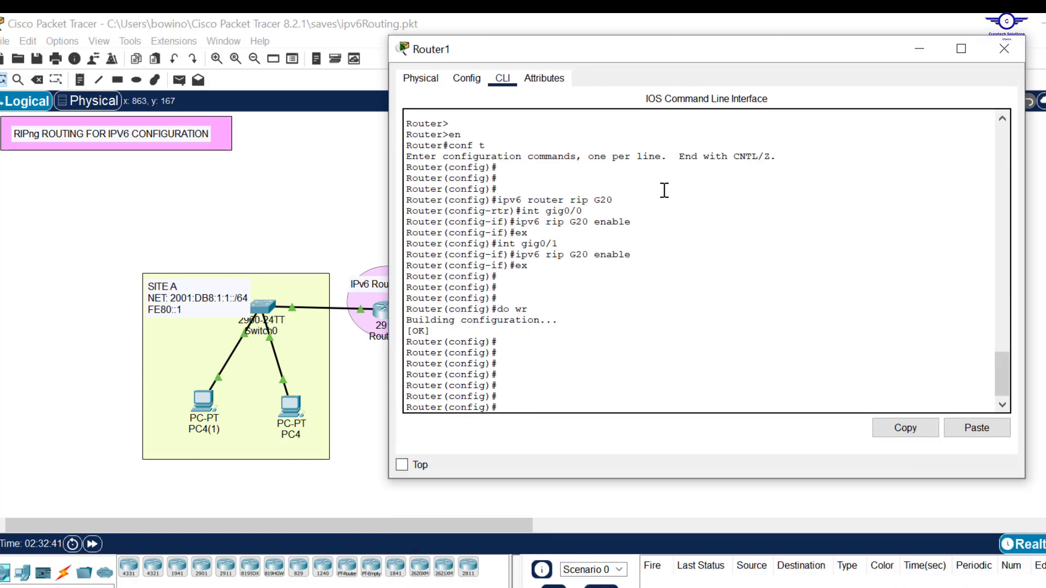
pyautogui.write('n')
pyautogui.press('Return')
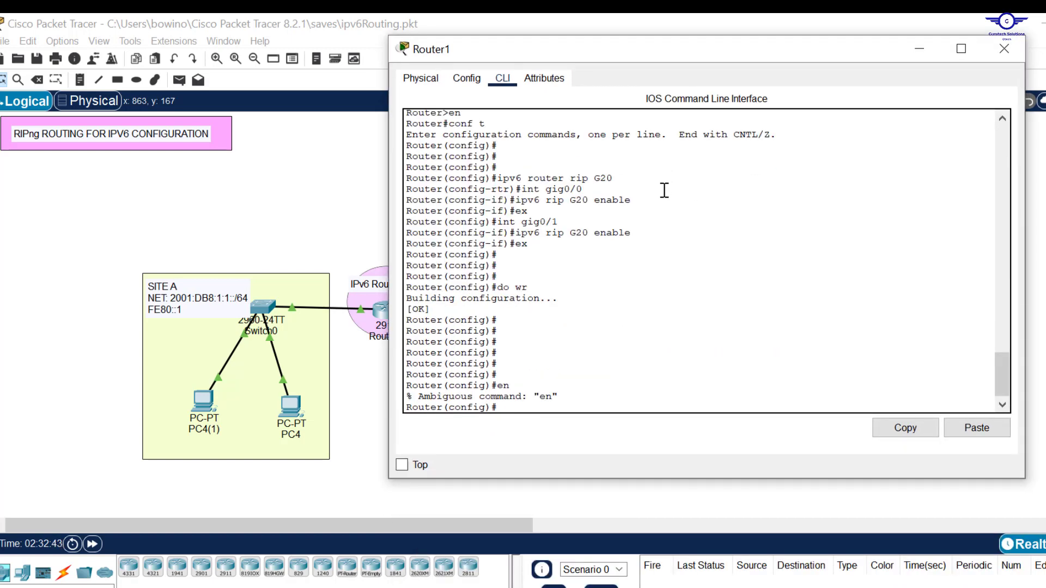
pyautogui.write('ens')
pyautogui.press('Return')
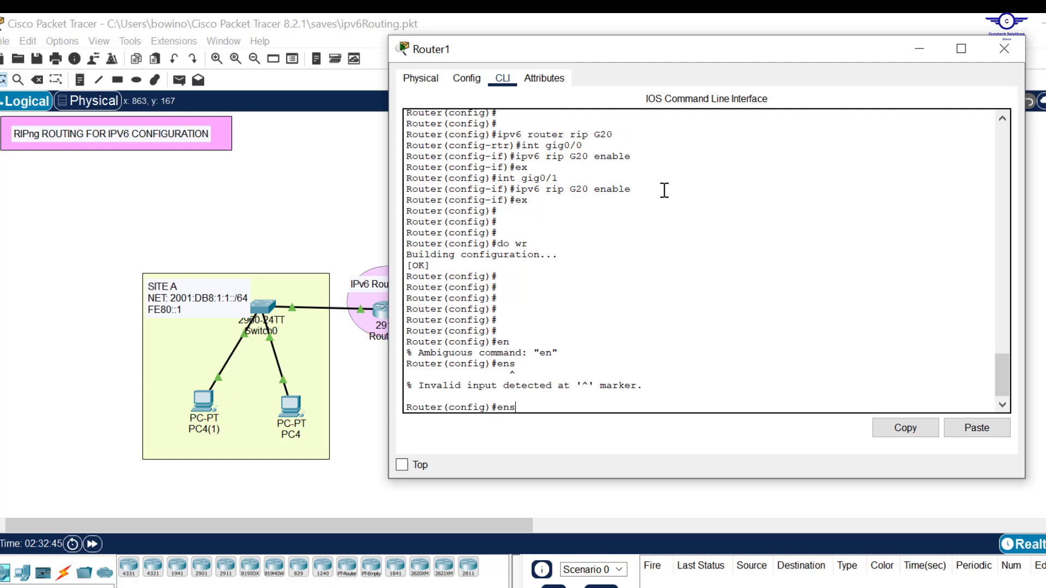
pyautogui.write('end')
pyautogui.press('Return')
pyautogui.press('Return')
pyautogui.press('Return')
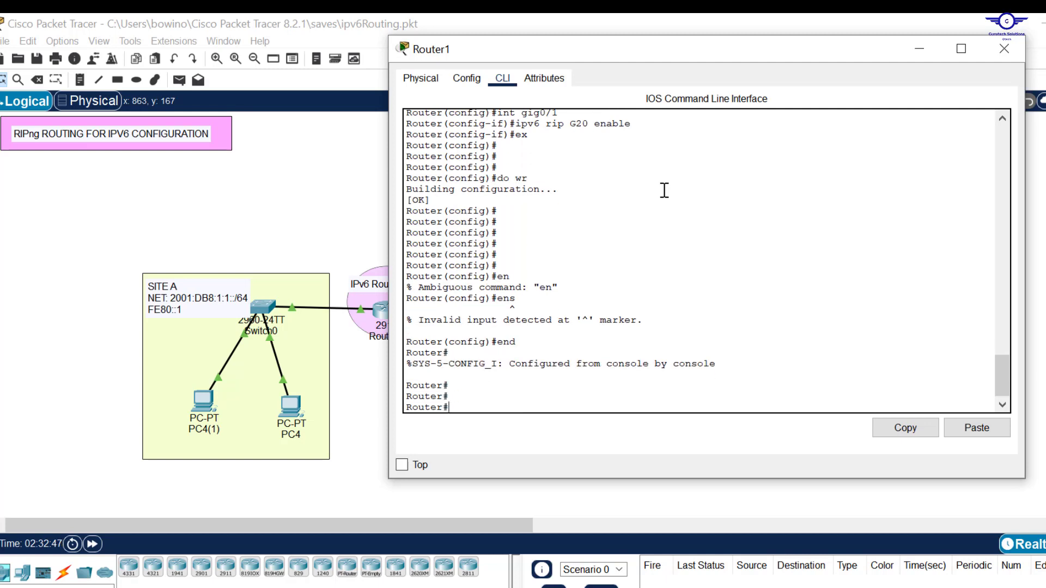
# Run show ipv6 protocols on Router1, examine the routing protocol entries and close the router
pyautogui.write('sh')
pyautogui.press('Tab')
pyautogui.write('ipv')
pyautogui.press('Tab')
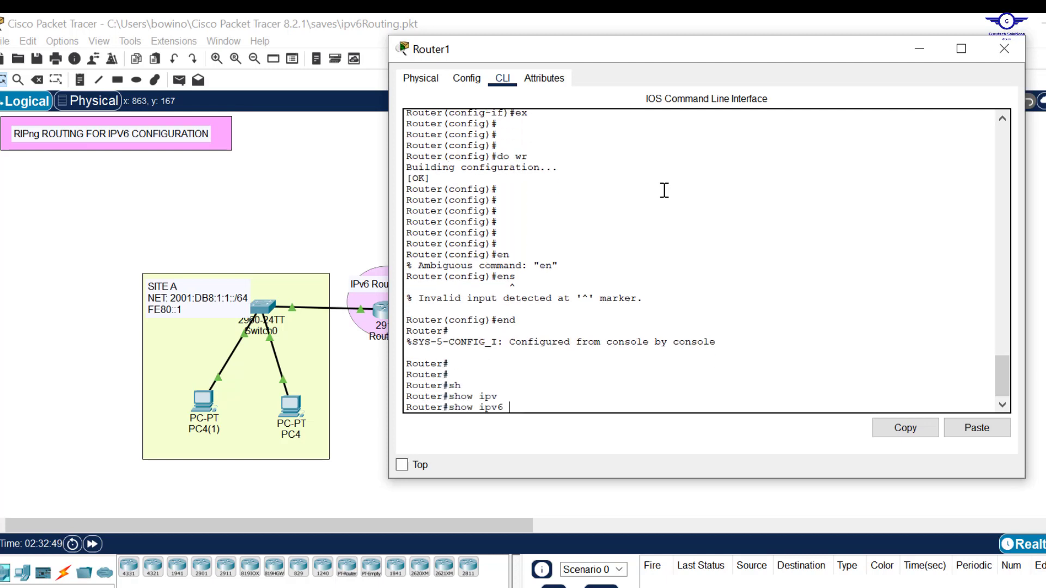
pyautogui.write('pr')
pyautogui.press('Tab')
pyautogui.press('Return')
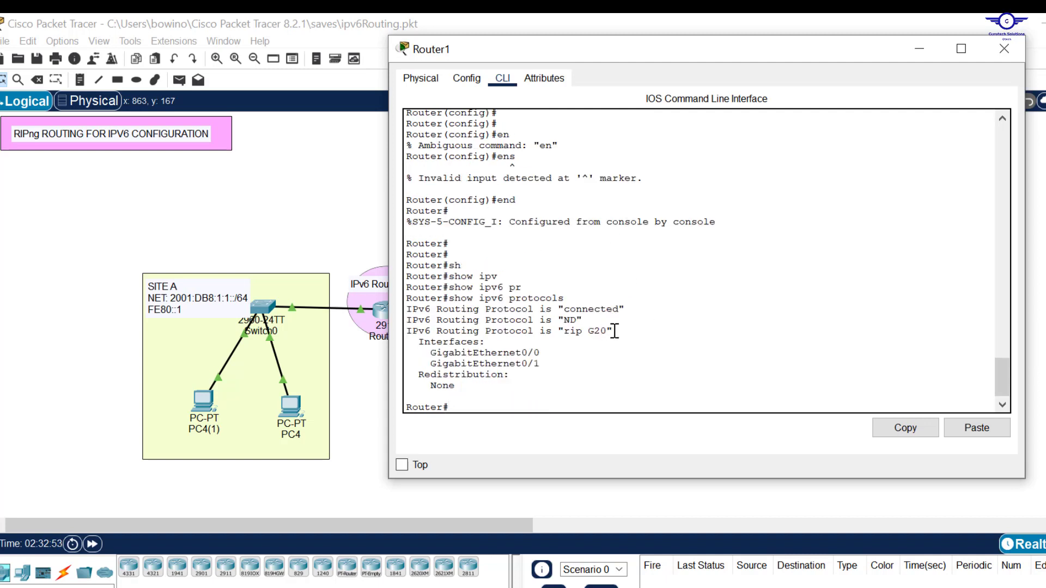
pyautogui.moveTo(614, 332); pyautogui.dragTo(405, 333)
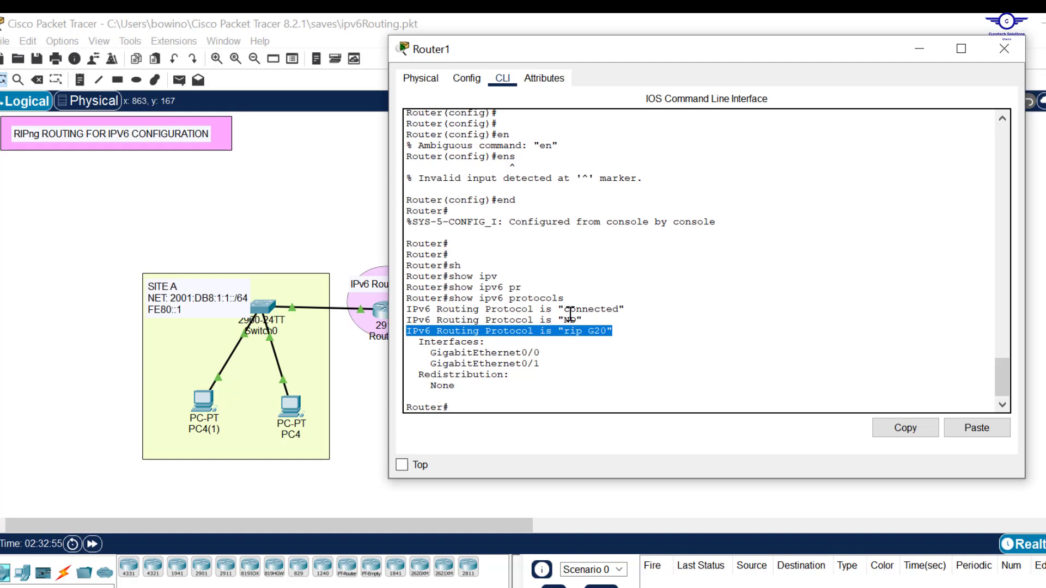
pyautogui.click(604, 332)
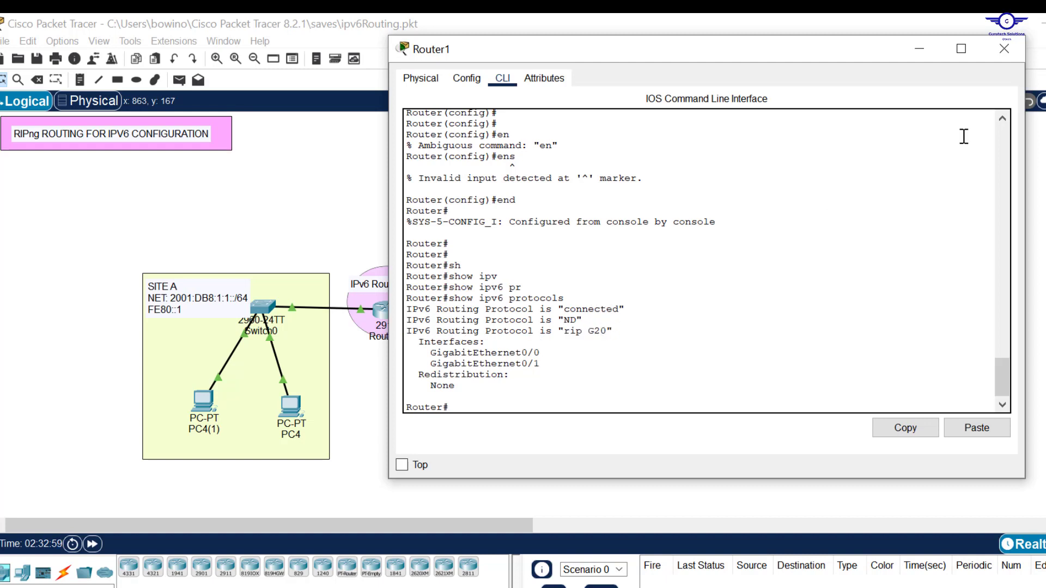
pyautogui.click(1004, 49)
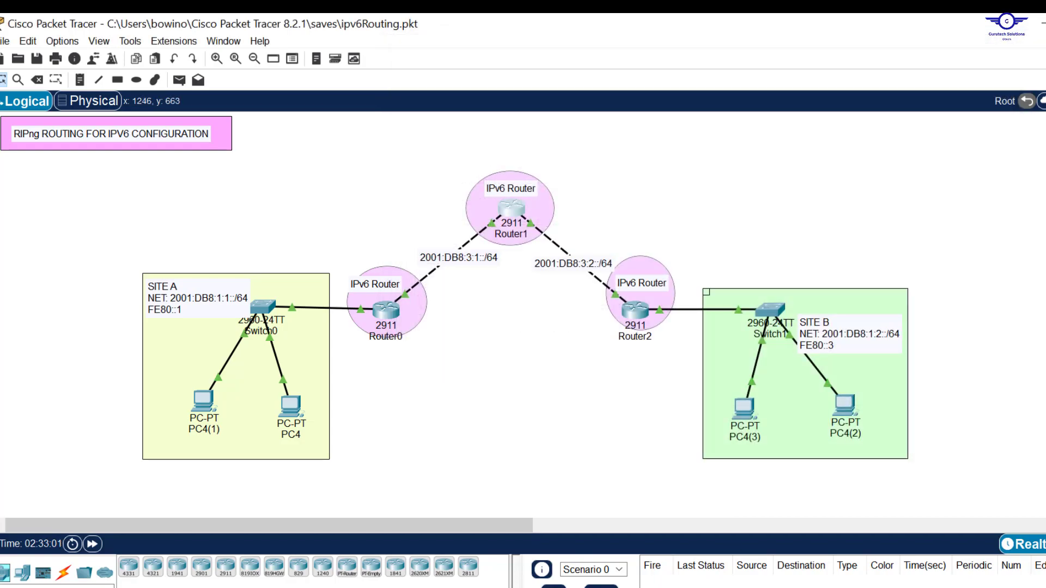
# Switch to the Google Sheets training benchmark to view the RIPng, EIGRP for IPv6 Routing topic and return to Packet Tracer
pyautogui.hotkey('alt', 'Tab')
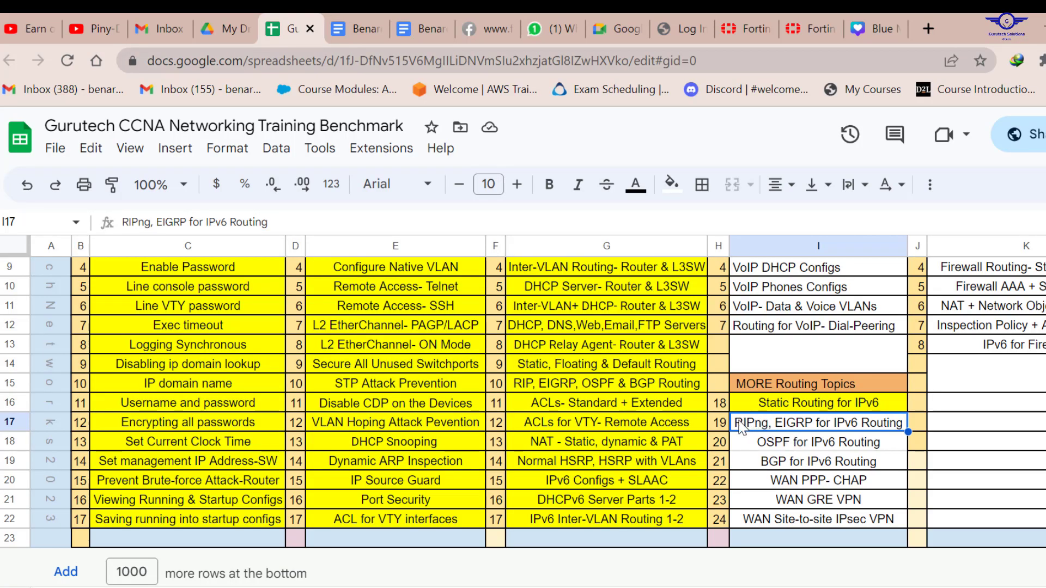
pyautogui.hotkey('alt', 'Tab')
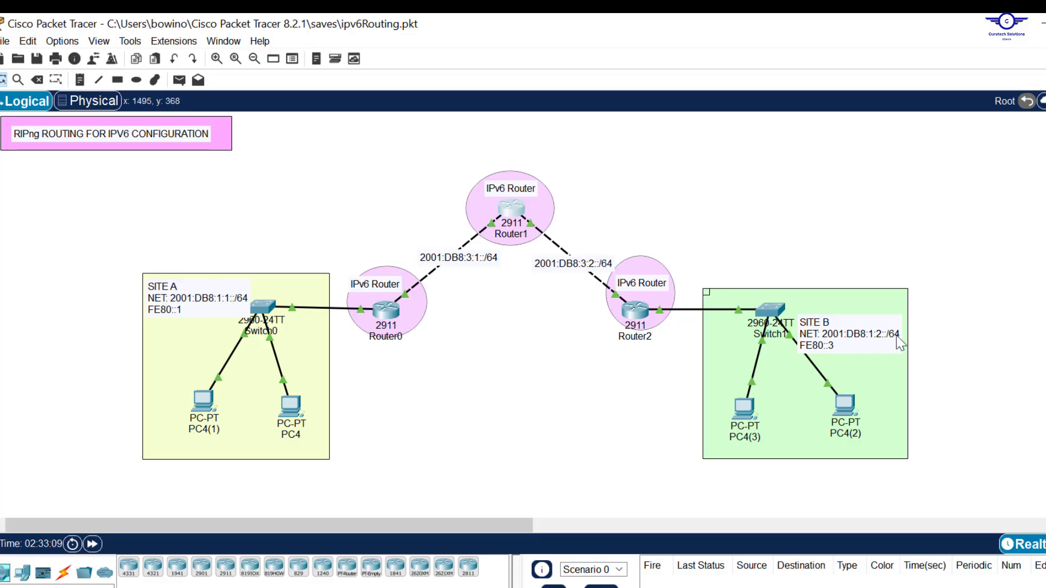